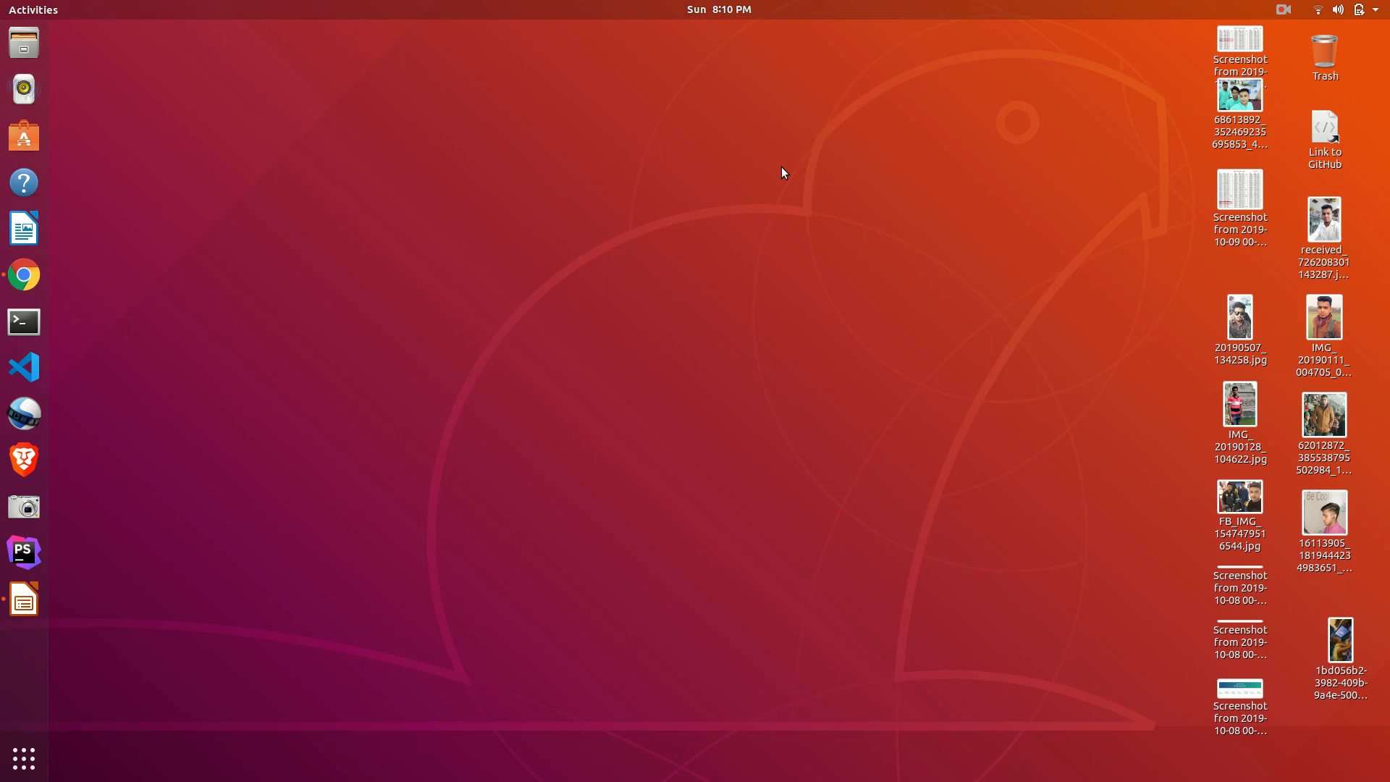
# Launch a new Terminal window from the dock showing a shell prompt
pyautogui.click(24, 322)
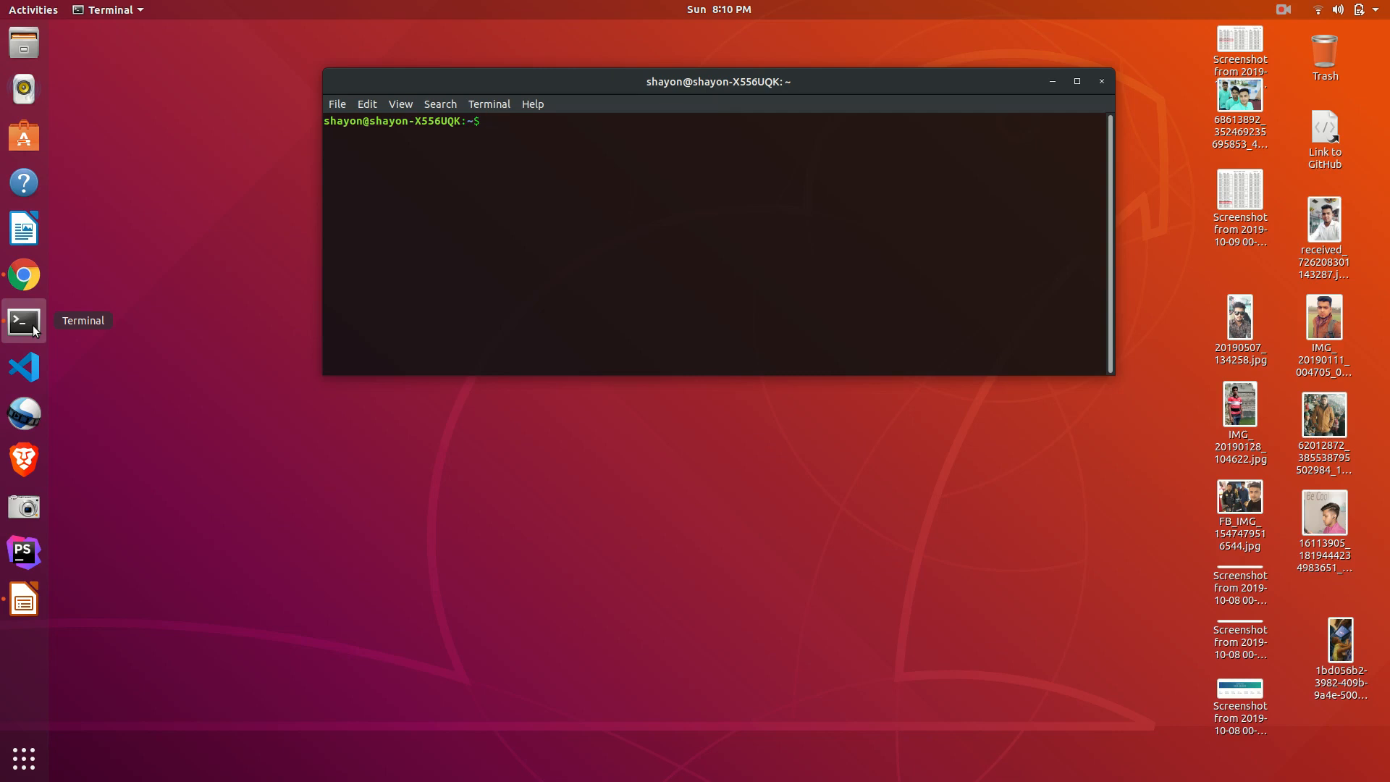
pyautogui.write('sudo apt update ')
pyautogui.write('&& sudo apt ')
pyautogui.write('upgdare -')
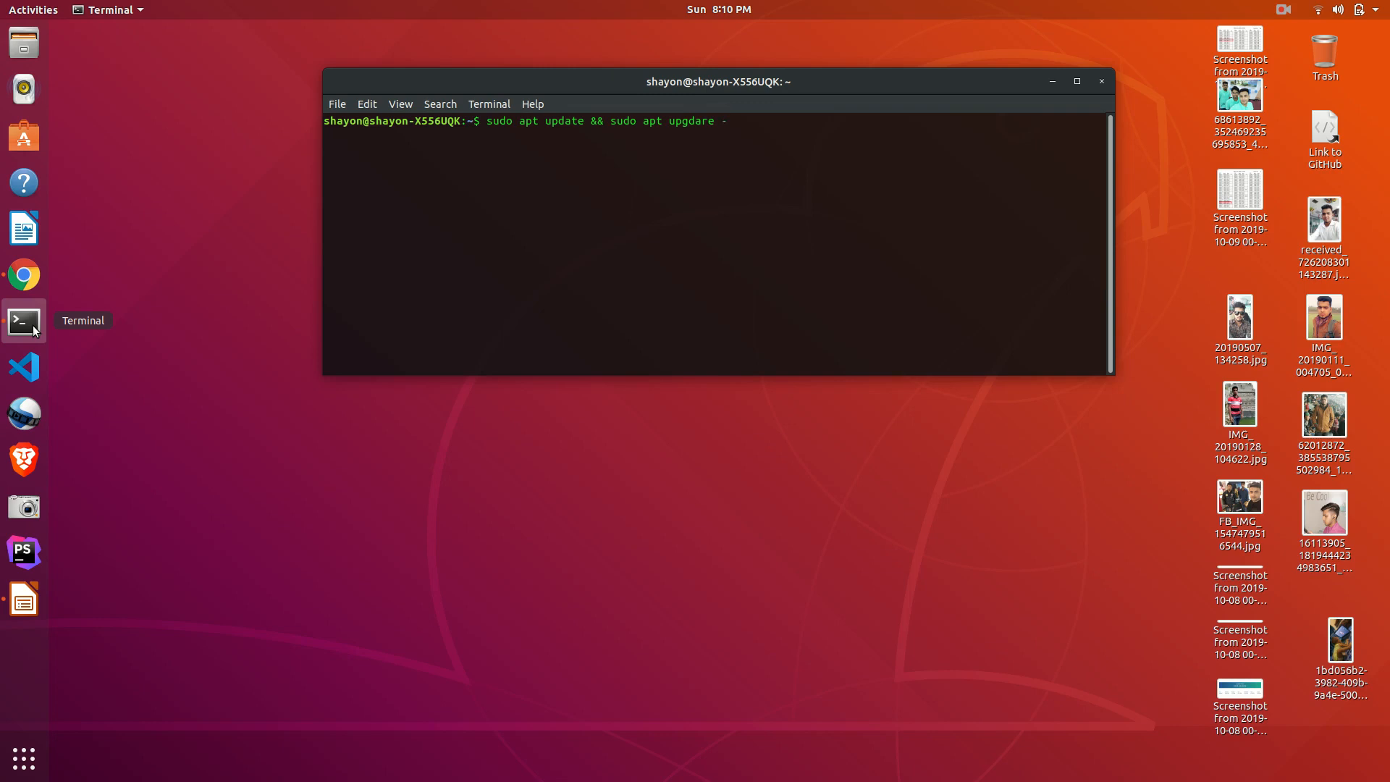
pyautogui.write('y')
# Run 'sudo apt update && sudo apt upgdare -y', reaching the sudo password prompt
pyautogui.press('Return')
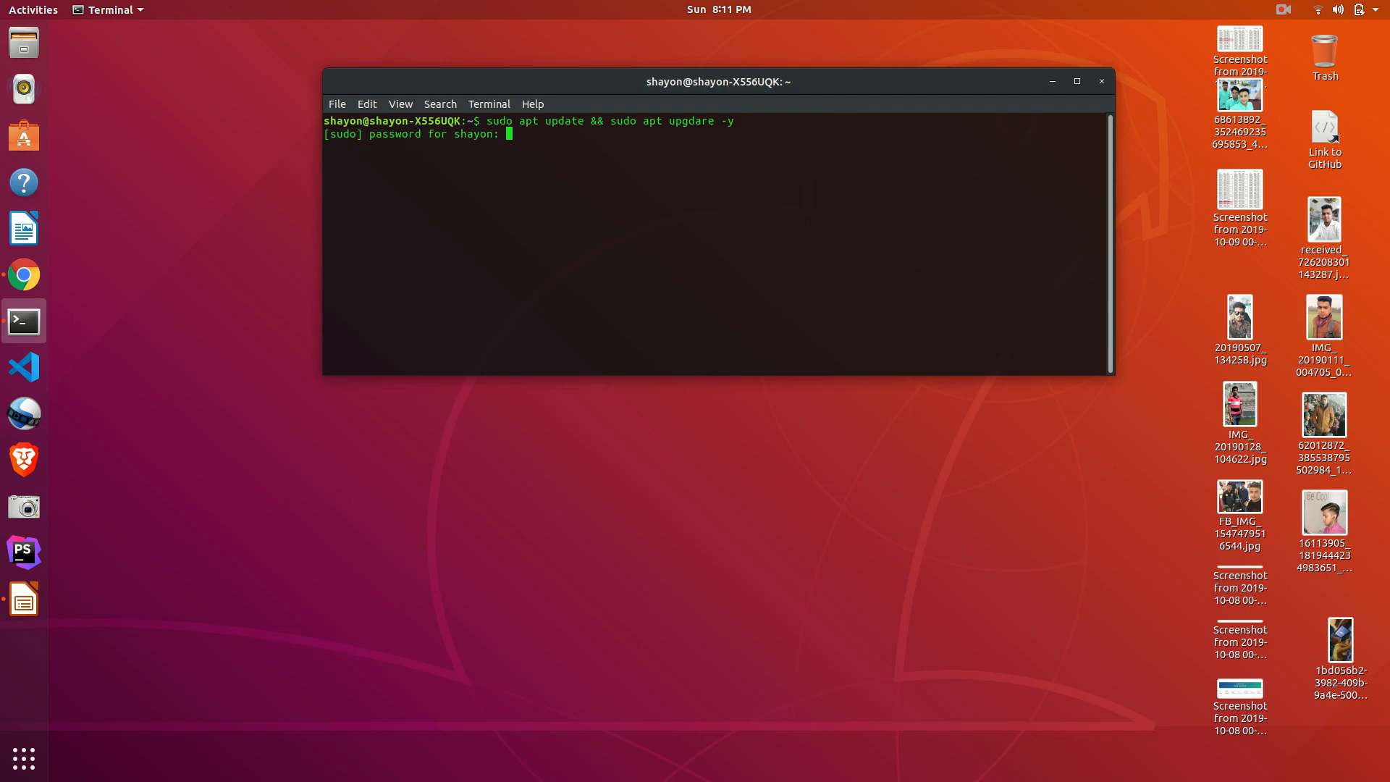
# Submit the sudo password so apt update completes, then highlight the invalid-operation error line
pyautogui.press('Return')
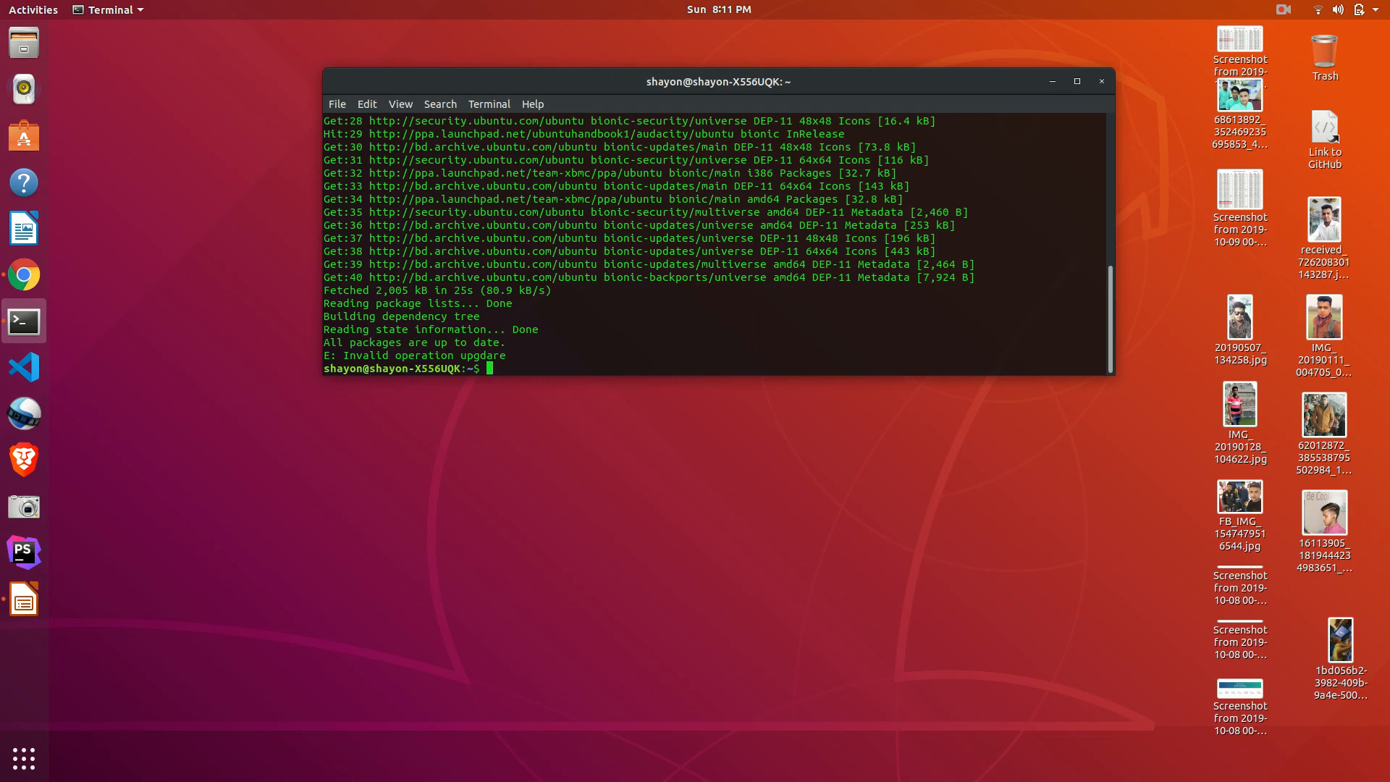
pyautogui.moveTo(459, 355); pyautogui.dragTo(514, 363)
pyautogui.write('sudo apt ')
pyautogui.write('upgrade')
# Run the corrected 'sudo apt upgrade', reporting 0 upgraded, 0 newly installed, 0 to remove
pyautogui.press('Return')
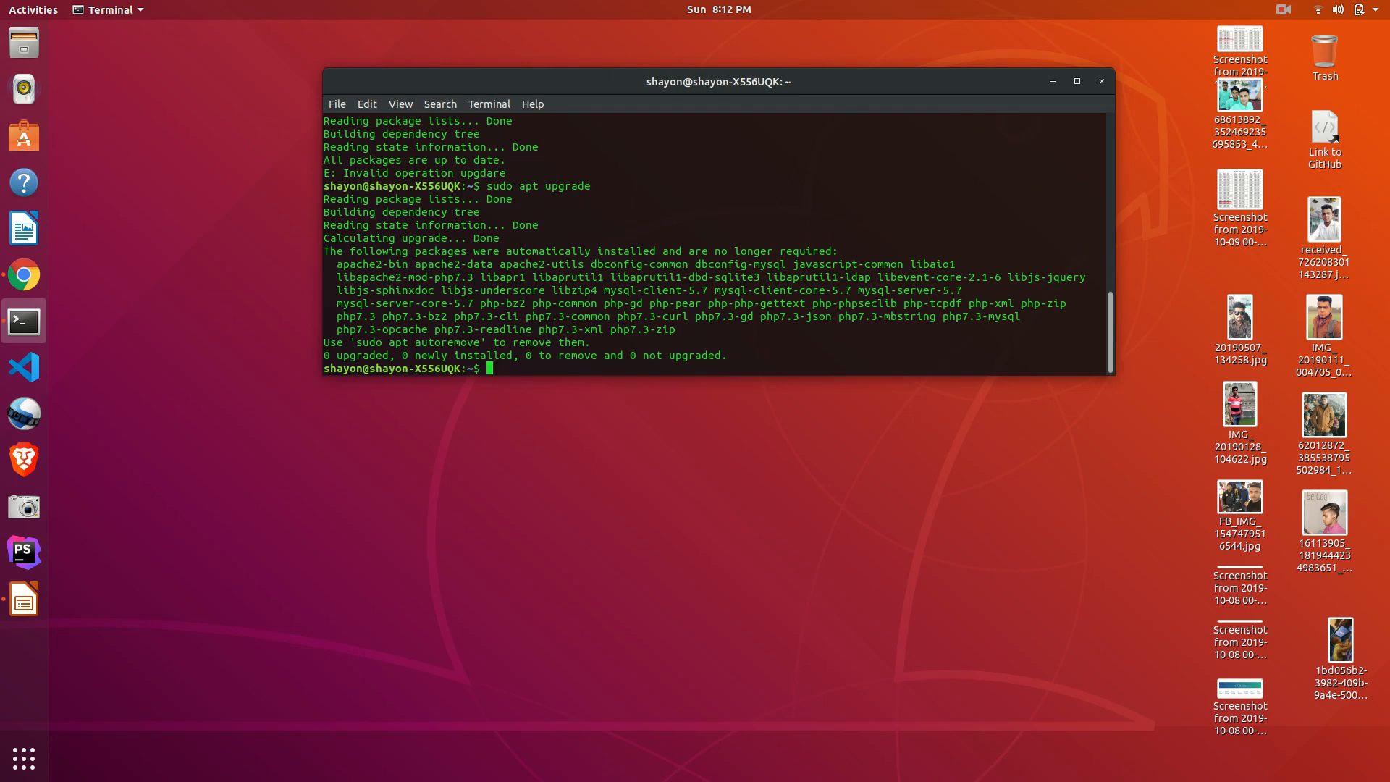
pyautogui.write('sudo apt ')
pyautogui.write('install apche2')
# Move the cursor back to correct the misspelled package name in 'sudo apt install apache2'
pyautogui.press('Left')
pyautogui.press('Left')
pyautogui.press('Left')
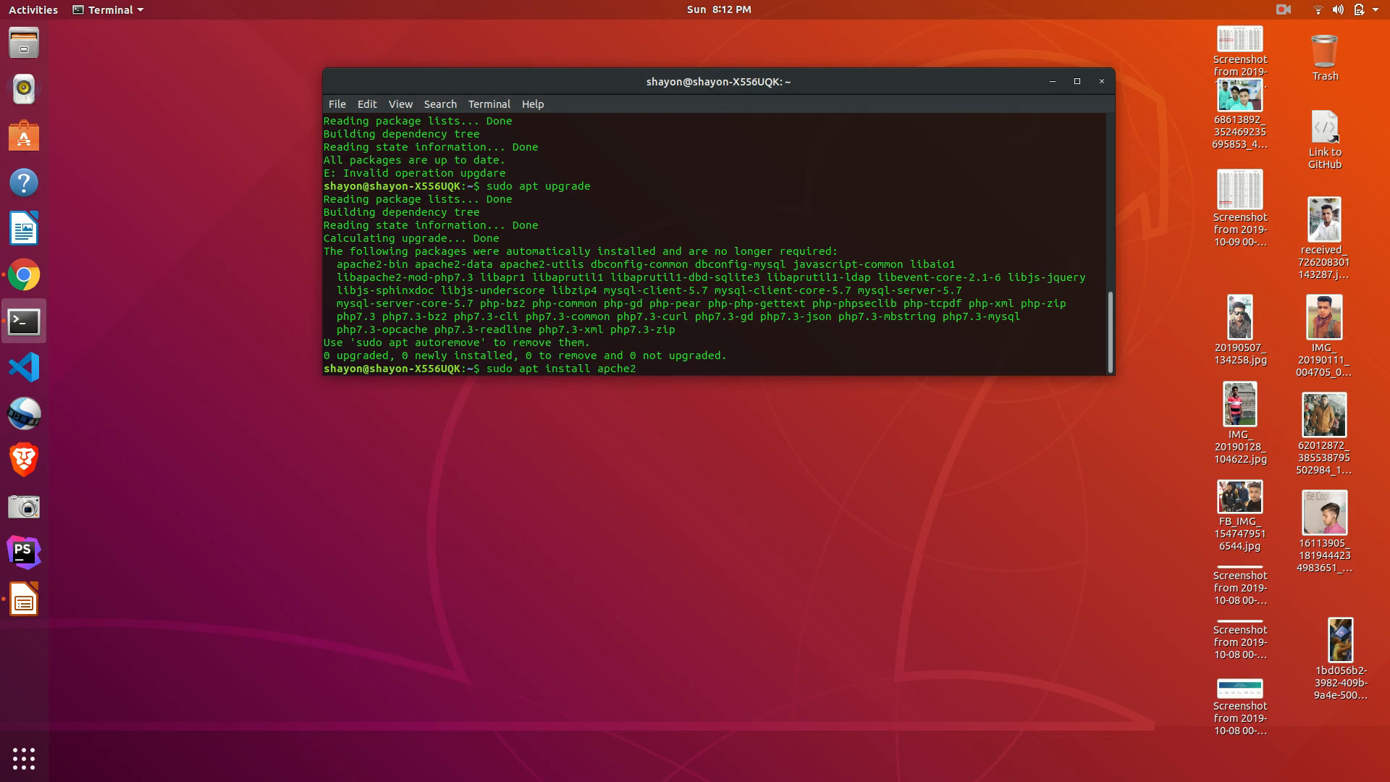
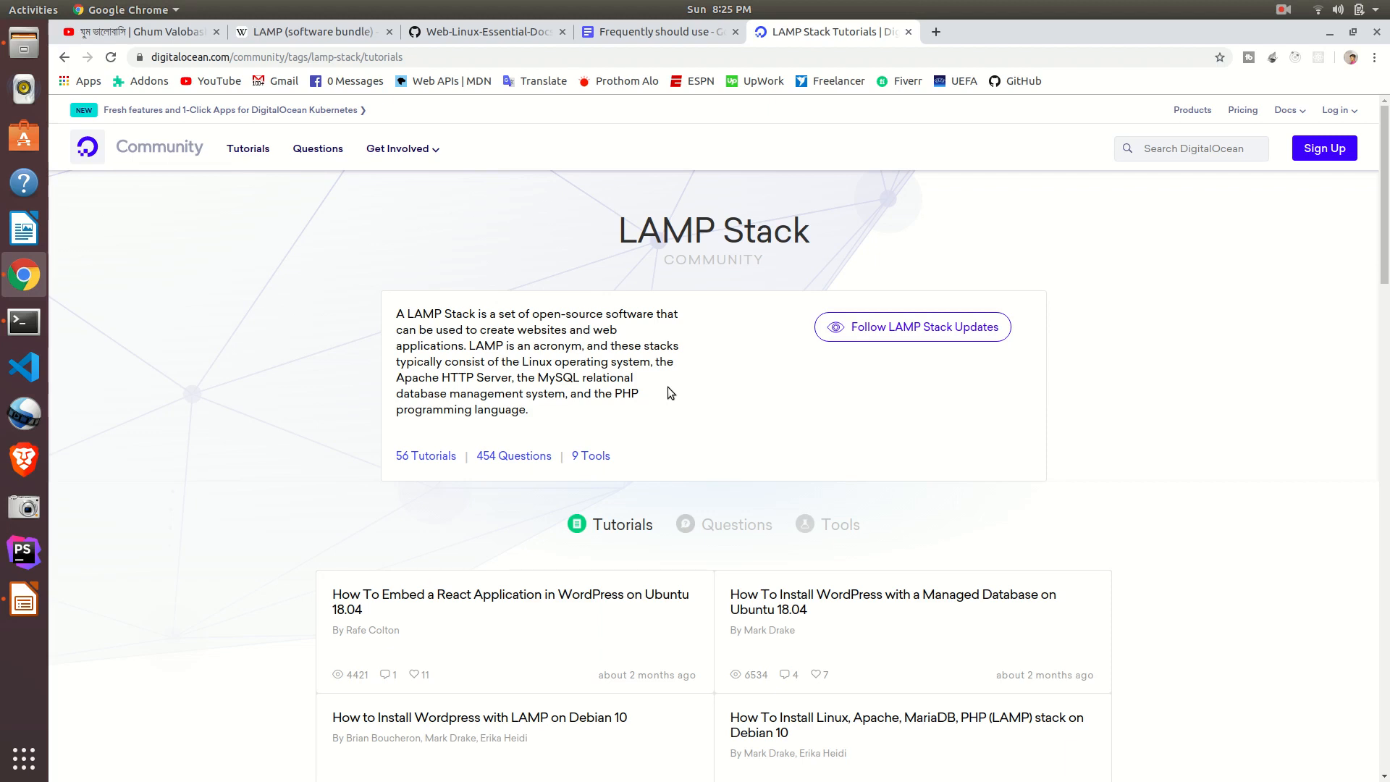
# Check that the apache2 service reports active (running) and leave the status pager
pyautogui.click(18, 324)
pyautogui.write('clear')
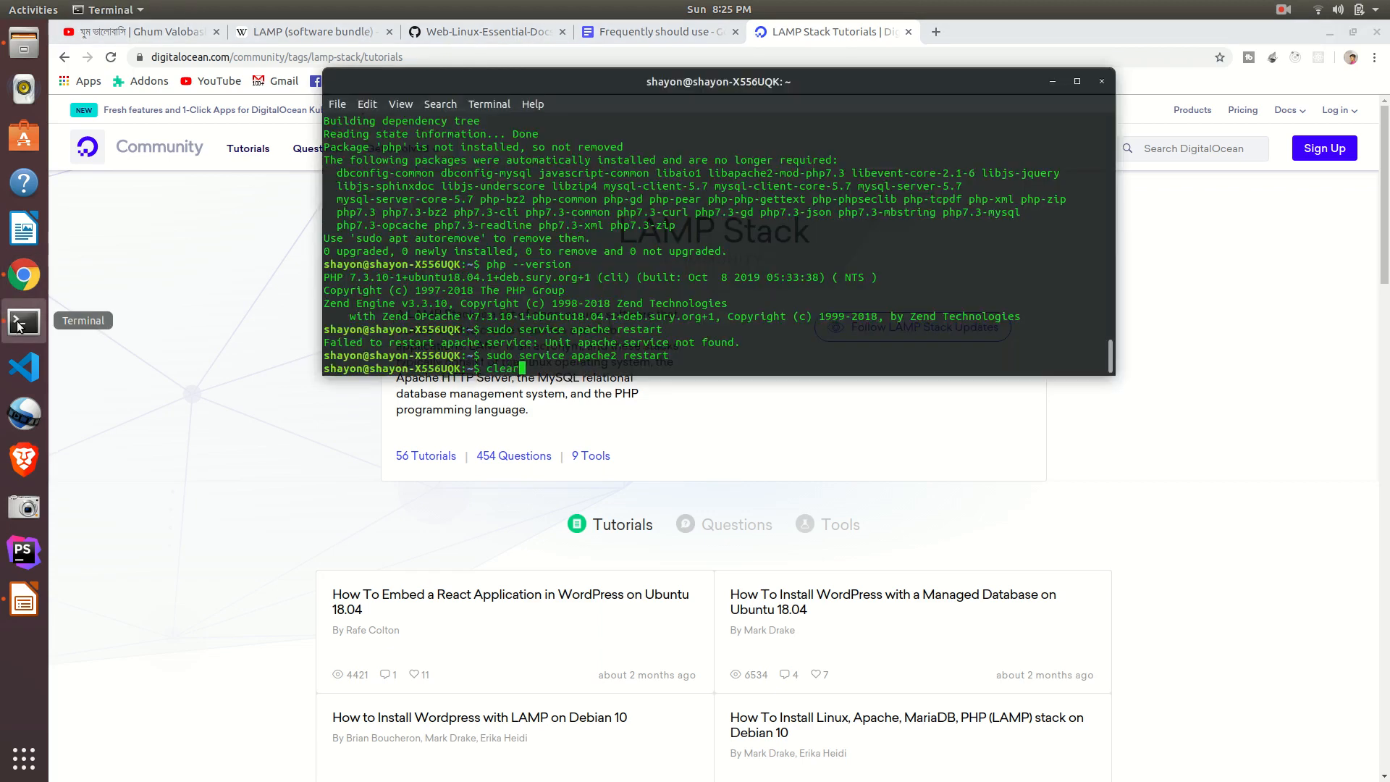
pyautogui.press('Return')
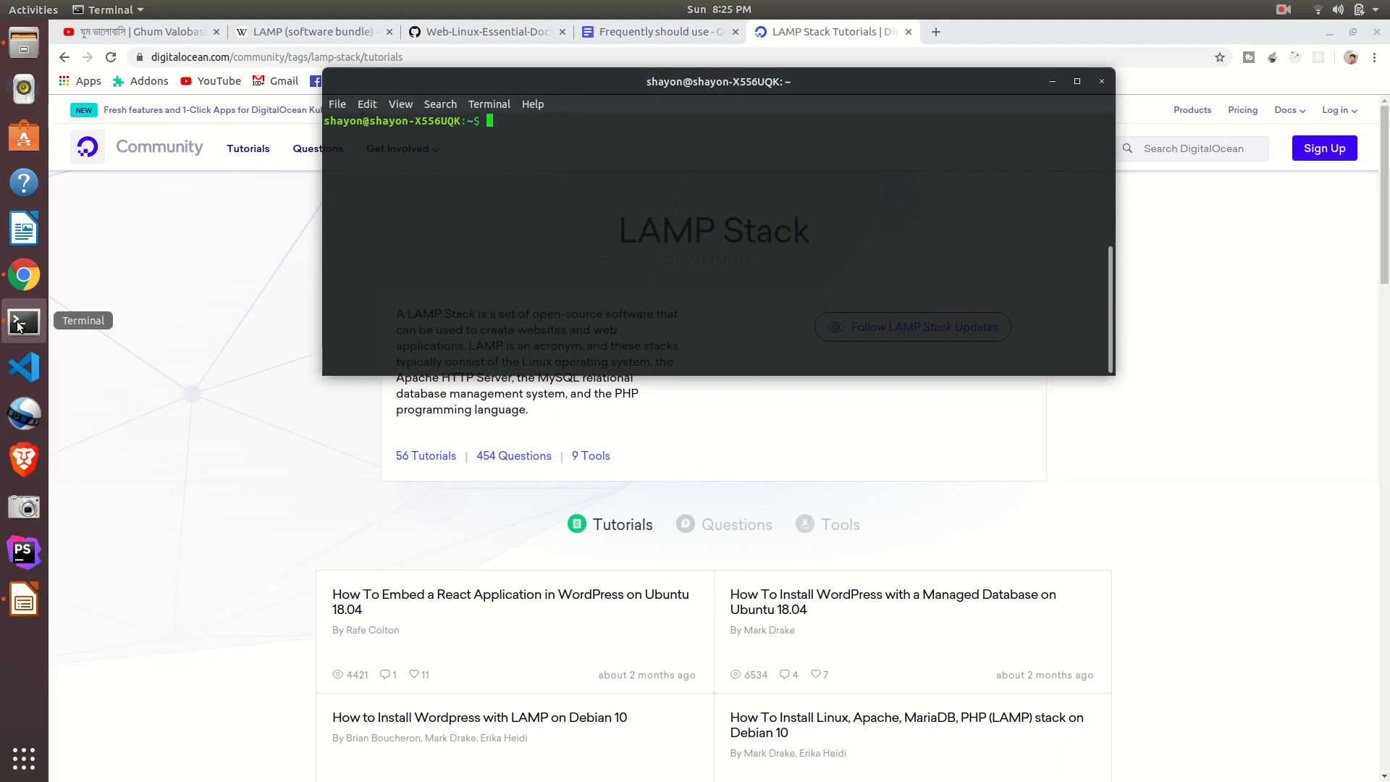
pyautogui.write('sudo apac')
pyautogui.write('he')
pyautogui.write('2')
pyautogui.press('Left')
pyautogui.press('Left')
pyautogui.press('Left')
pyautogui.write('service')
pyautogui.press('End')
pyautogui.write('status')
pyautogui.press('Return')
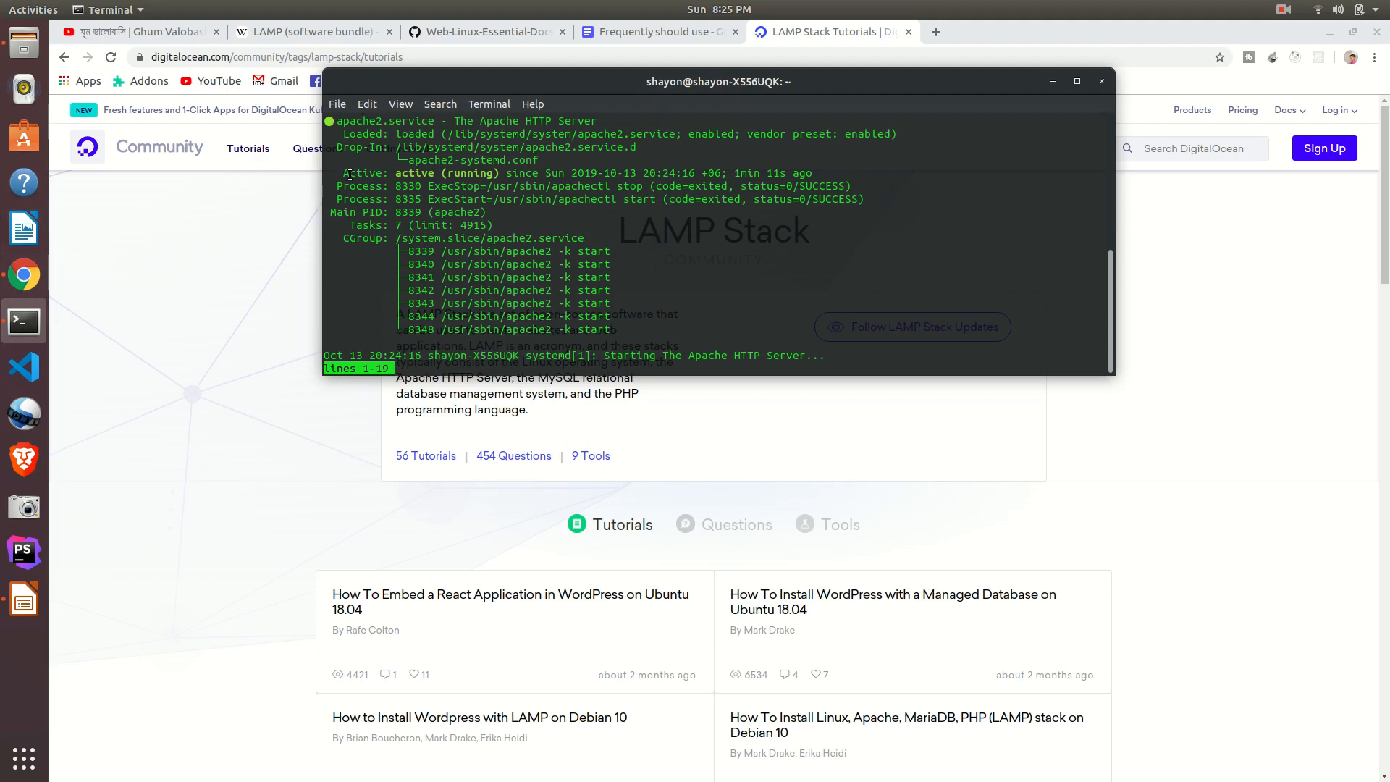
pyautogui.moveTo(343, 173)
pyautogui.mouseDown()
pyautogui.moveTo(498, 187)
pyautogui.moveTo(499, 173)
pyautogui.mouseUp()
pyautogui.click(431, 359)
pyautogui.press('q')
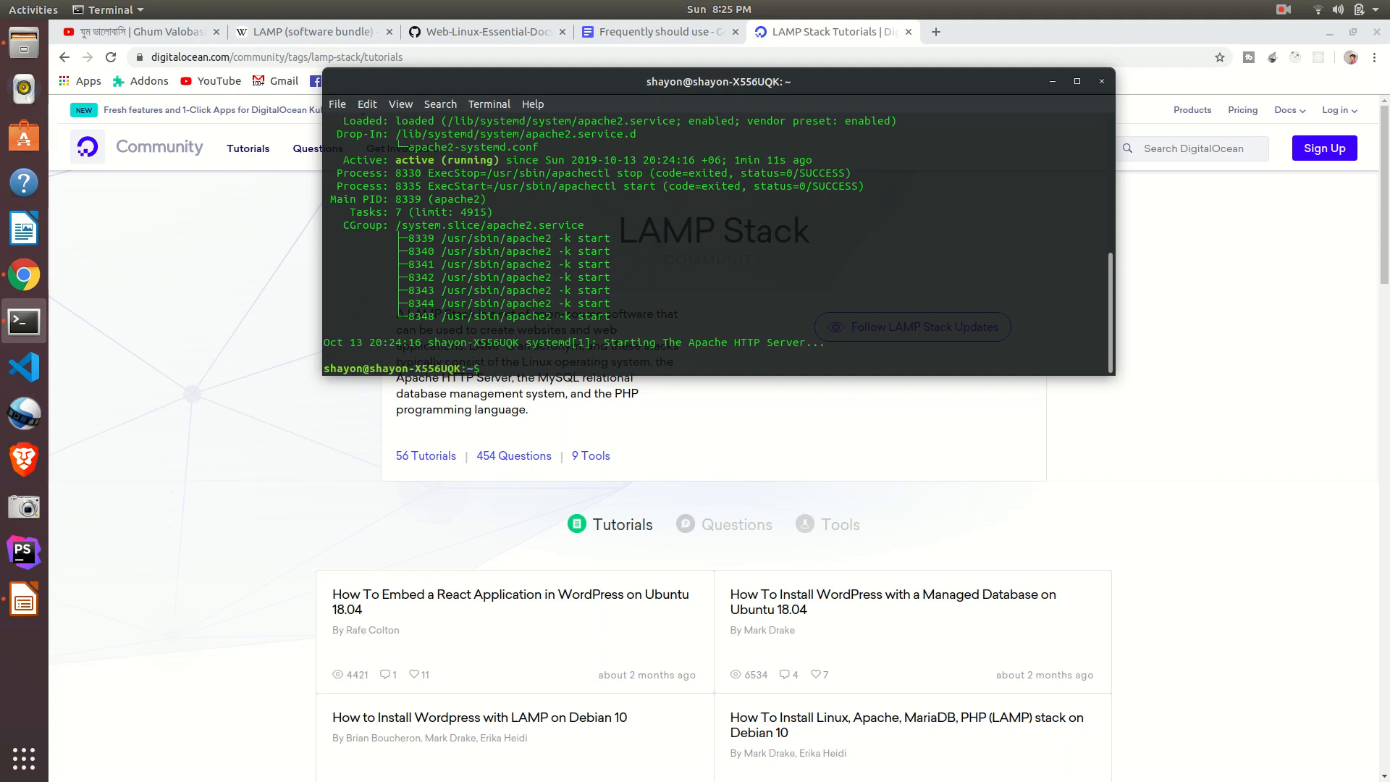
pyautogui.write('sudo service apache2 re')
pyautogui.write('start')
# Restart, stop and start the apache2 service with sudo service commands
pyautogui.press('Return')
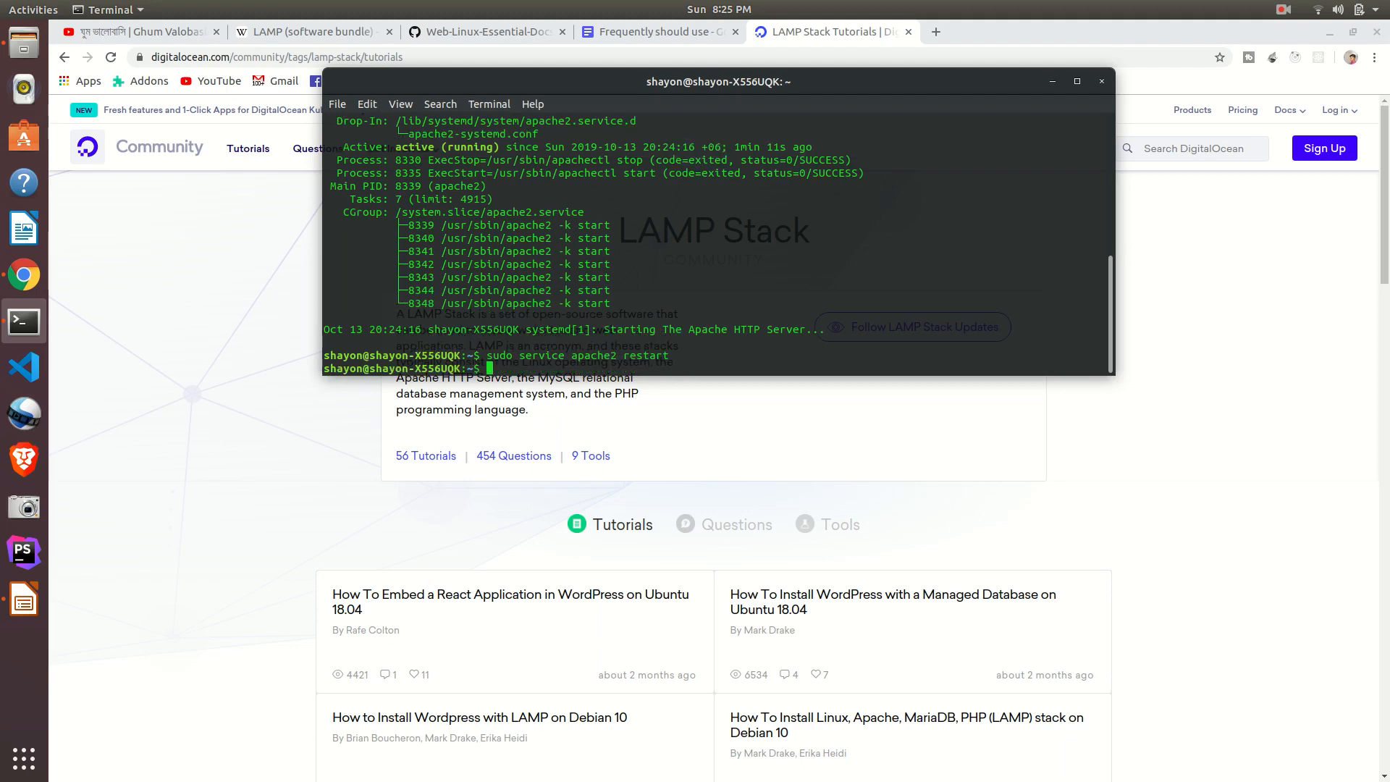
pyautogui.press('Up')
pyautogui.press('Left')
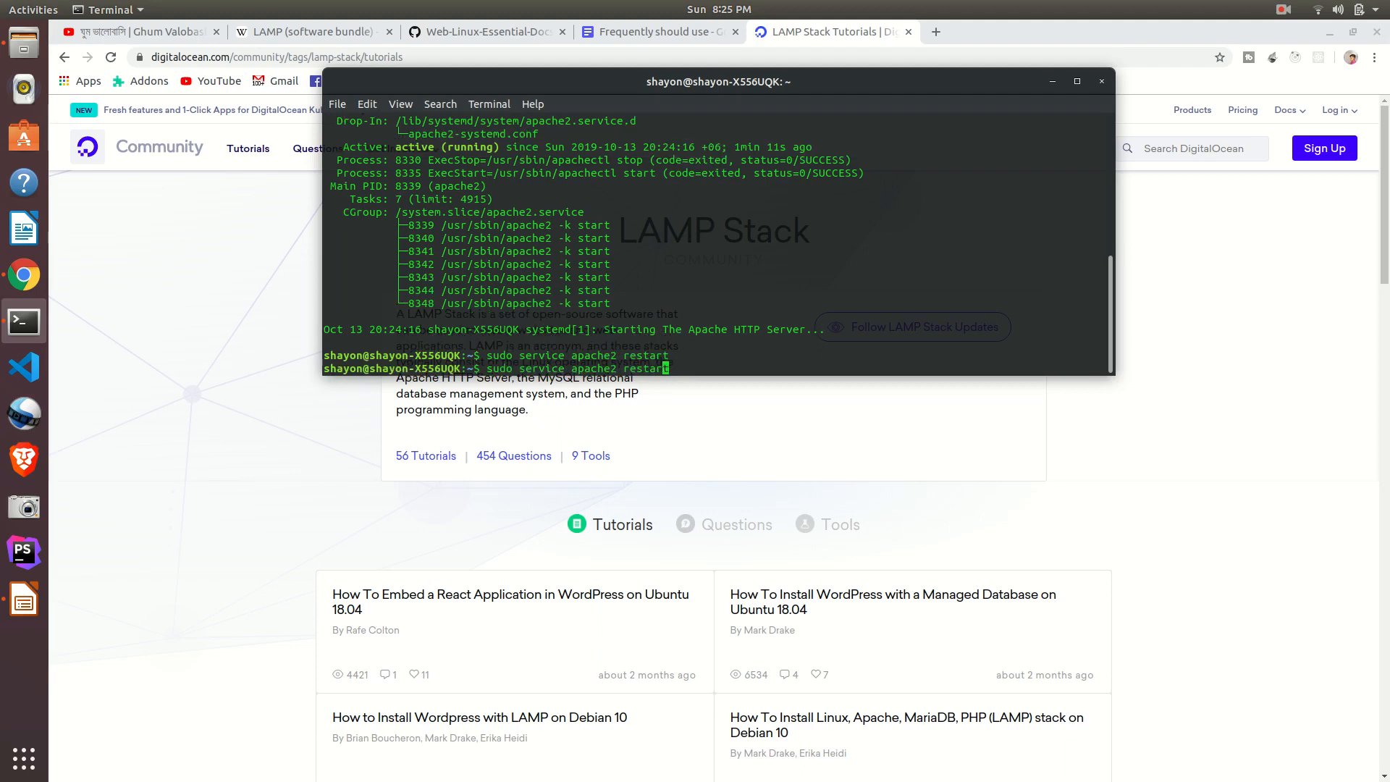
pyautogui.press('BackSpace')
pyautogui.press('BackSpace')
pyautogui.press('BackSpace')
pyautogui.write('stop')
pyautogui.press('Return')
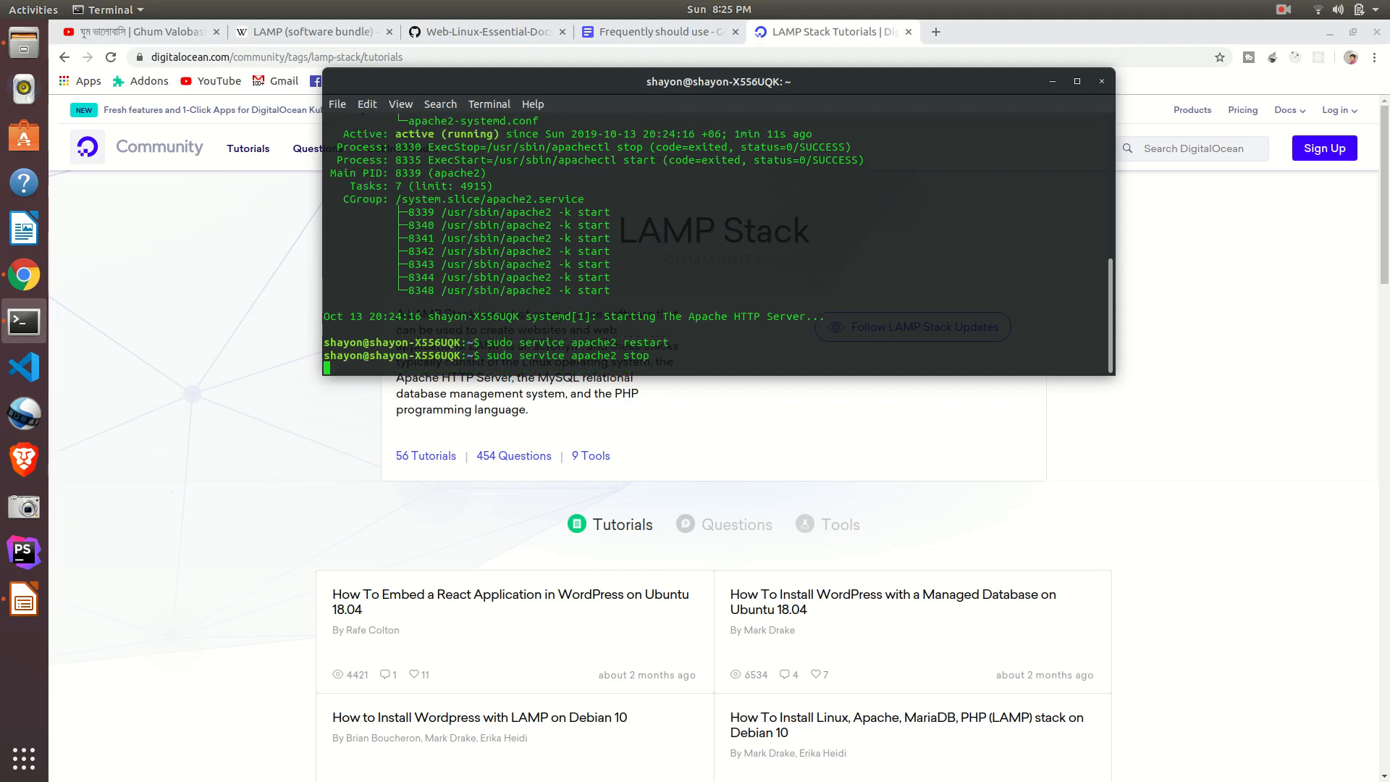
pyautogui.press('Up')
pyautogui.press('BackSpace')
pyautogui.press('BackSpace')
pyautogui.press('BackSpace')
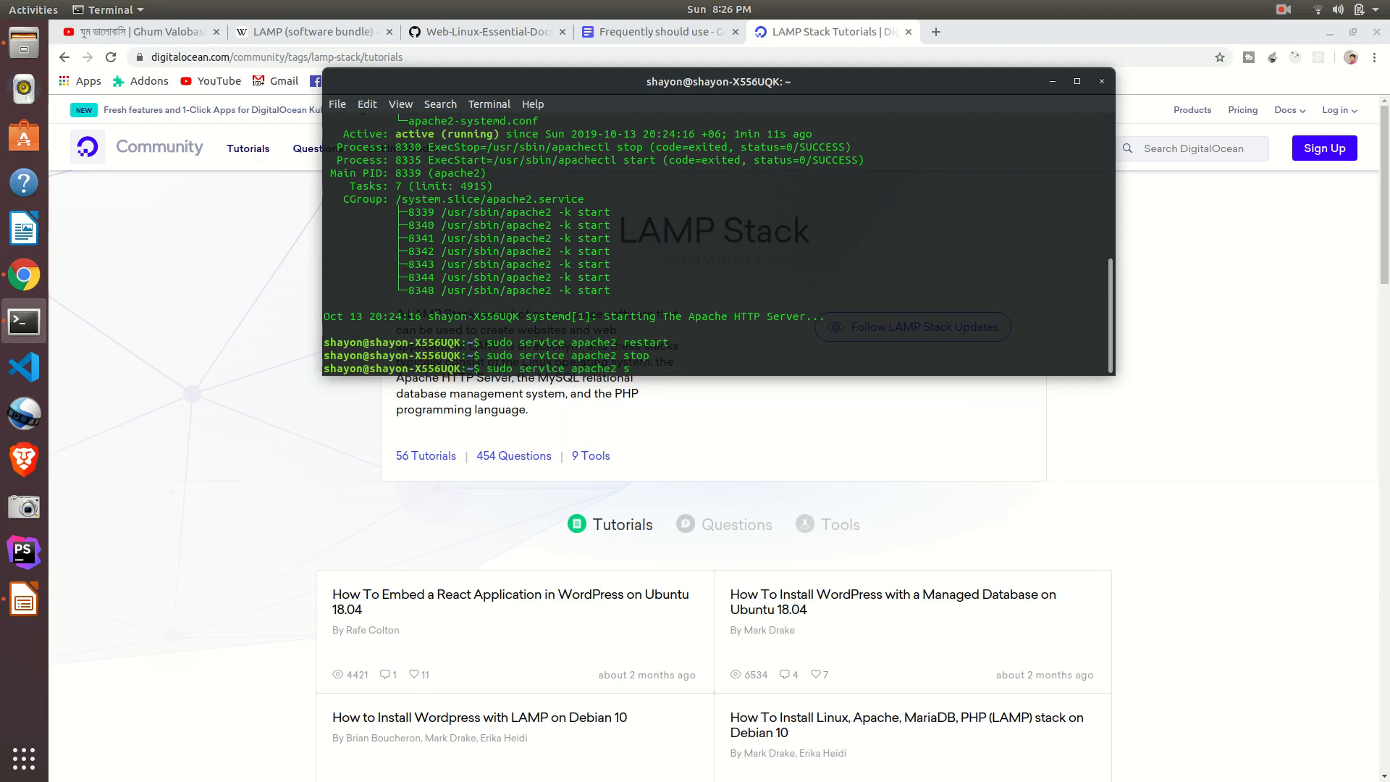
pyautogui.press('BackSpace')
pyautogui.write('start')
pyautogui.press('Return')
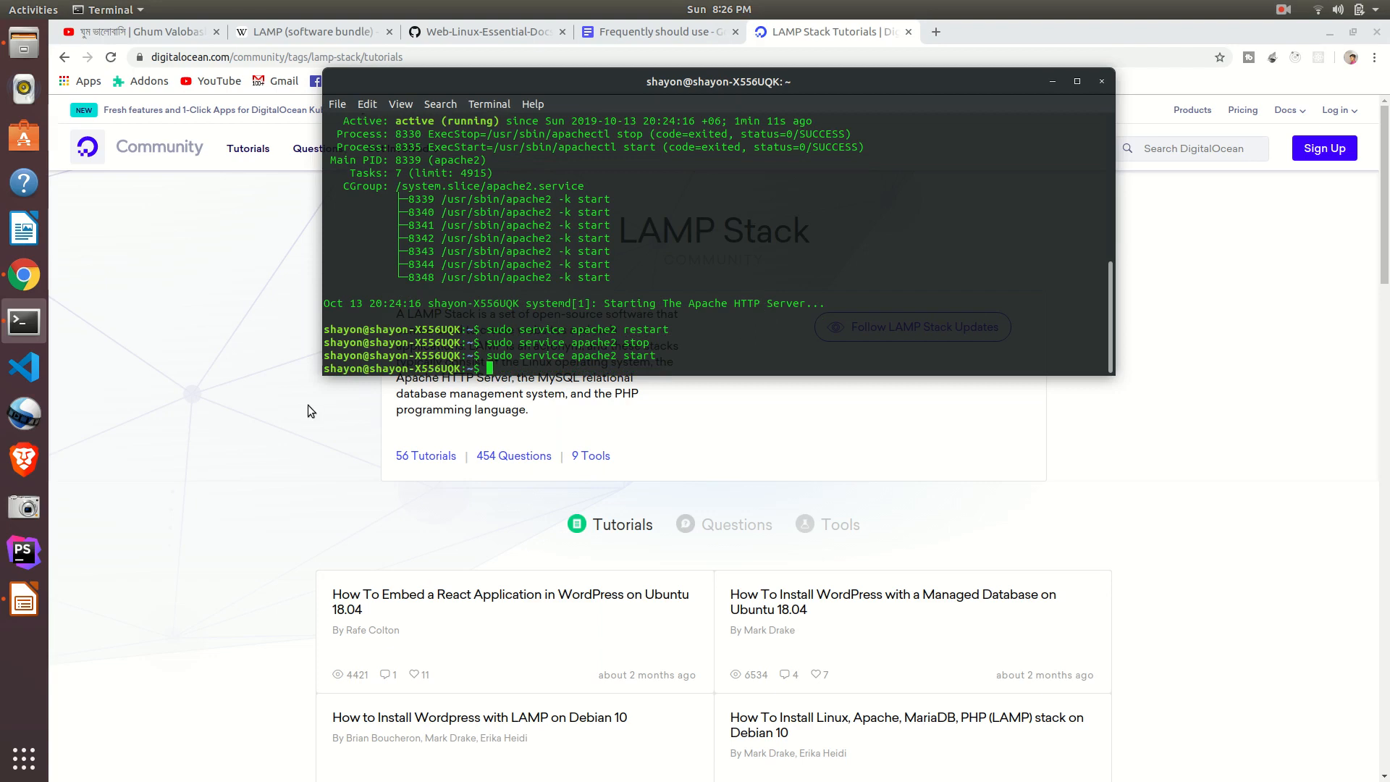
# Load localhost in a new Chrome tab showing the Apache2 Ubuntu Default Page
pyautogui.click(273, 390)
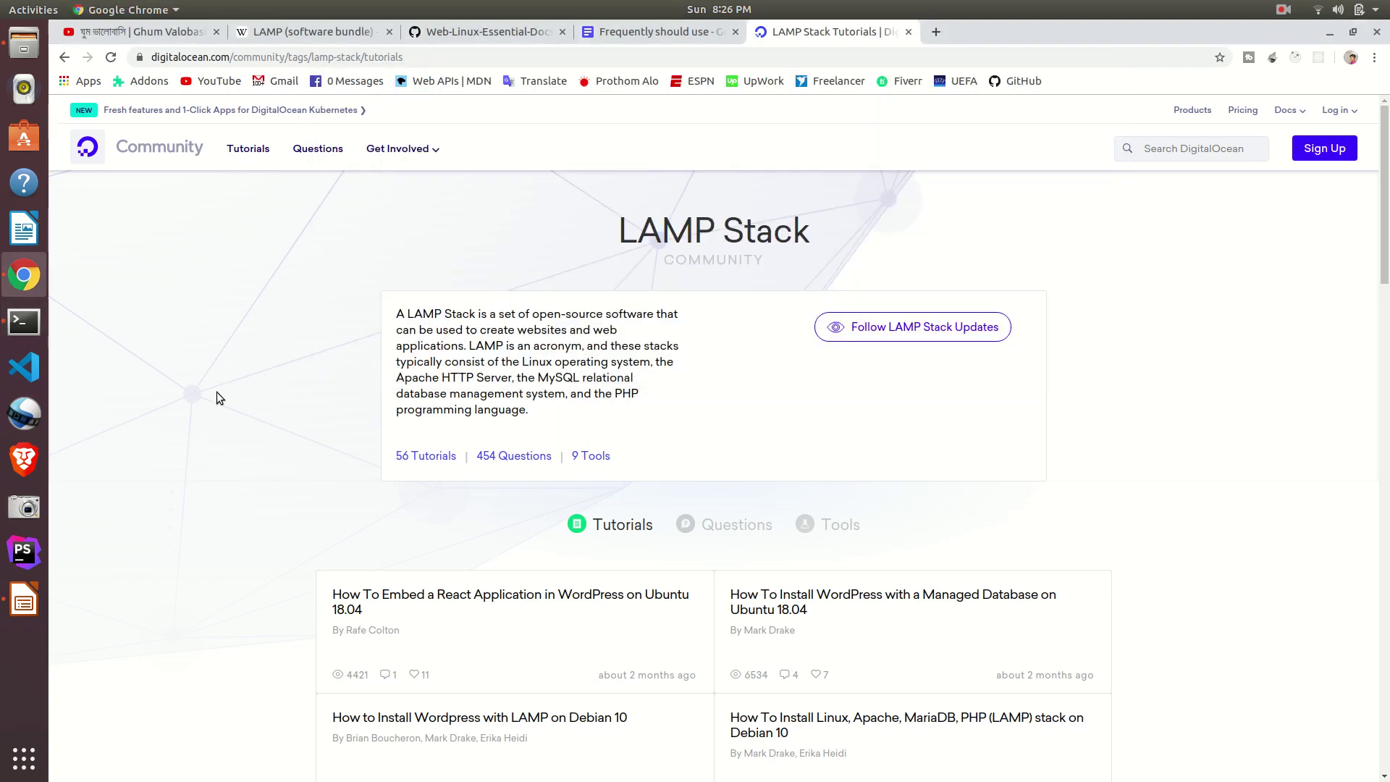
pyautogui.click(938, 33)
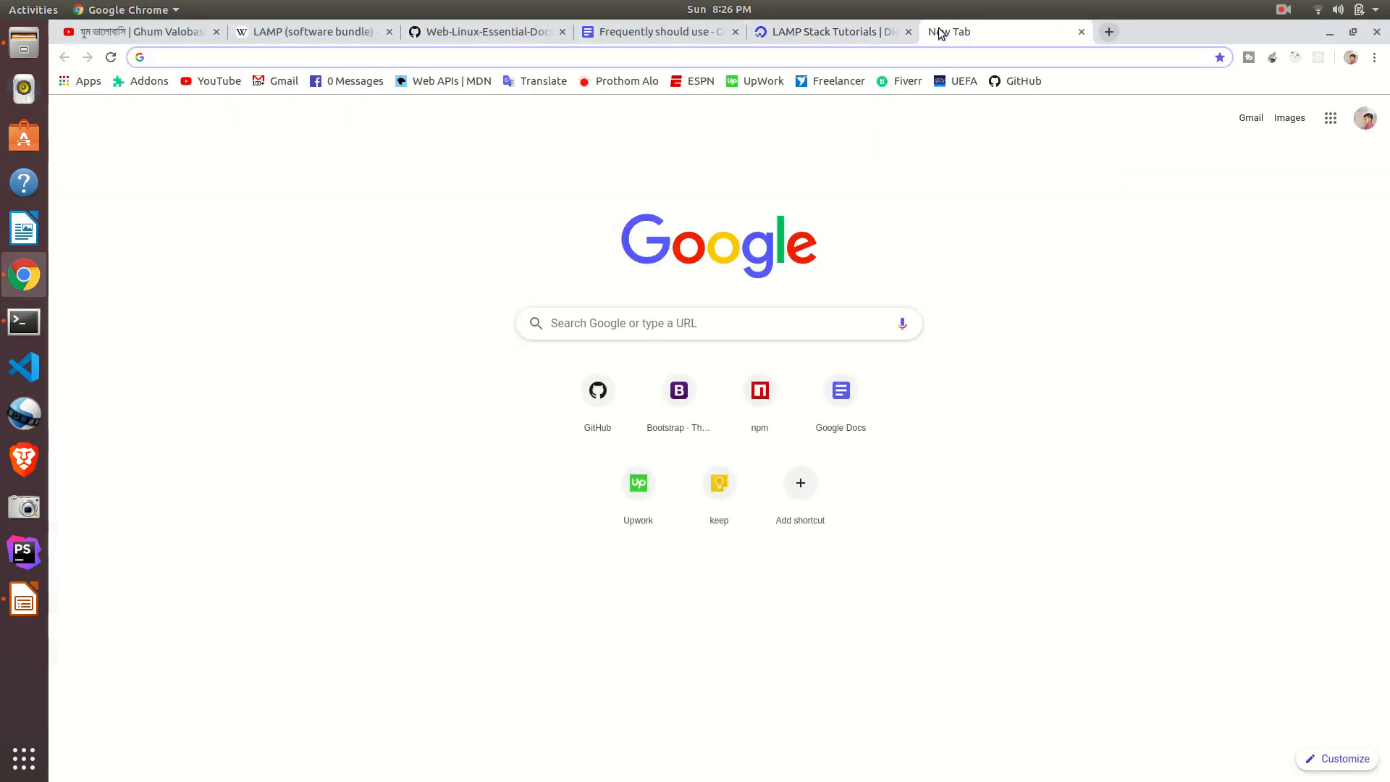
pyautogui.write('local')
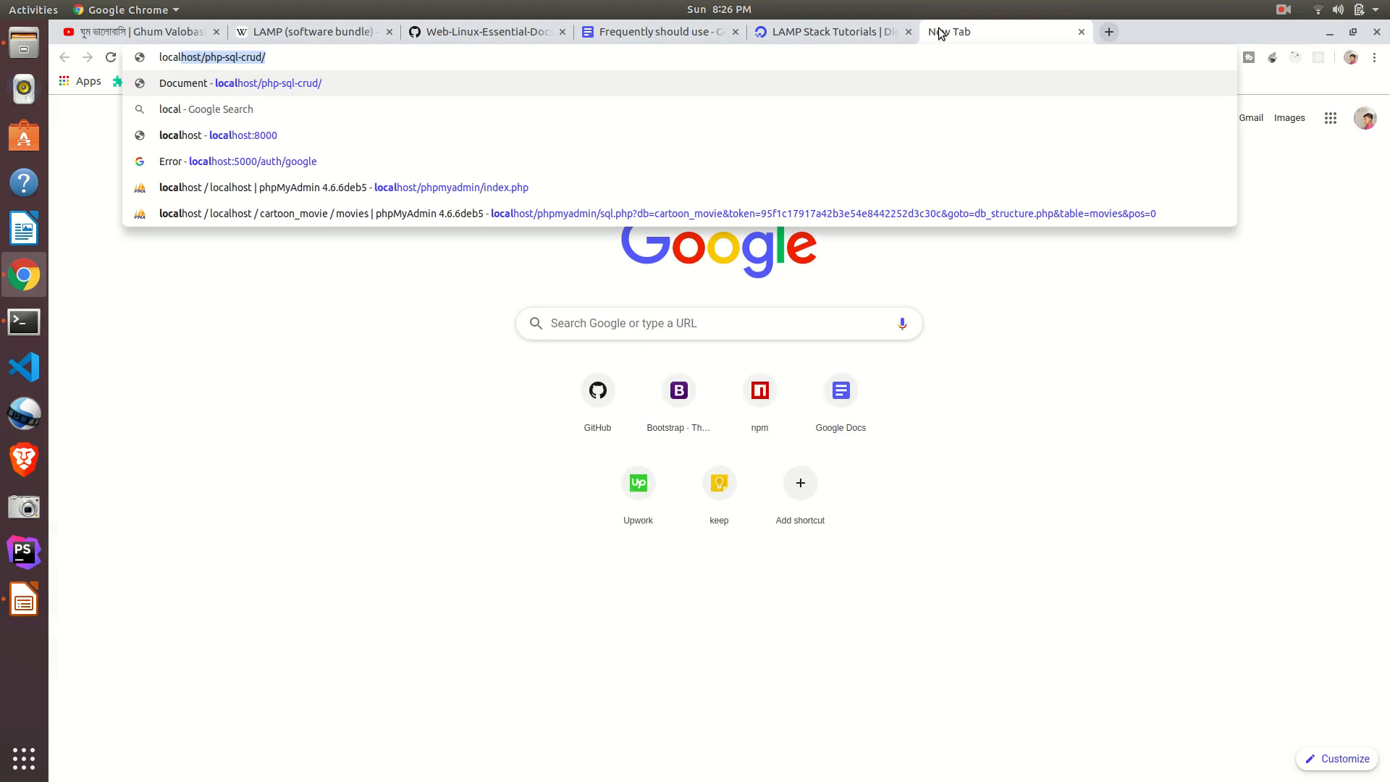
pyautogui.write('host')
pyautogui.press('Return')
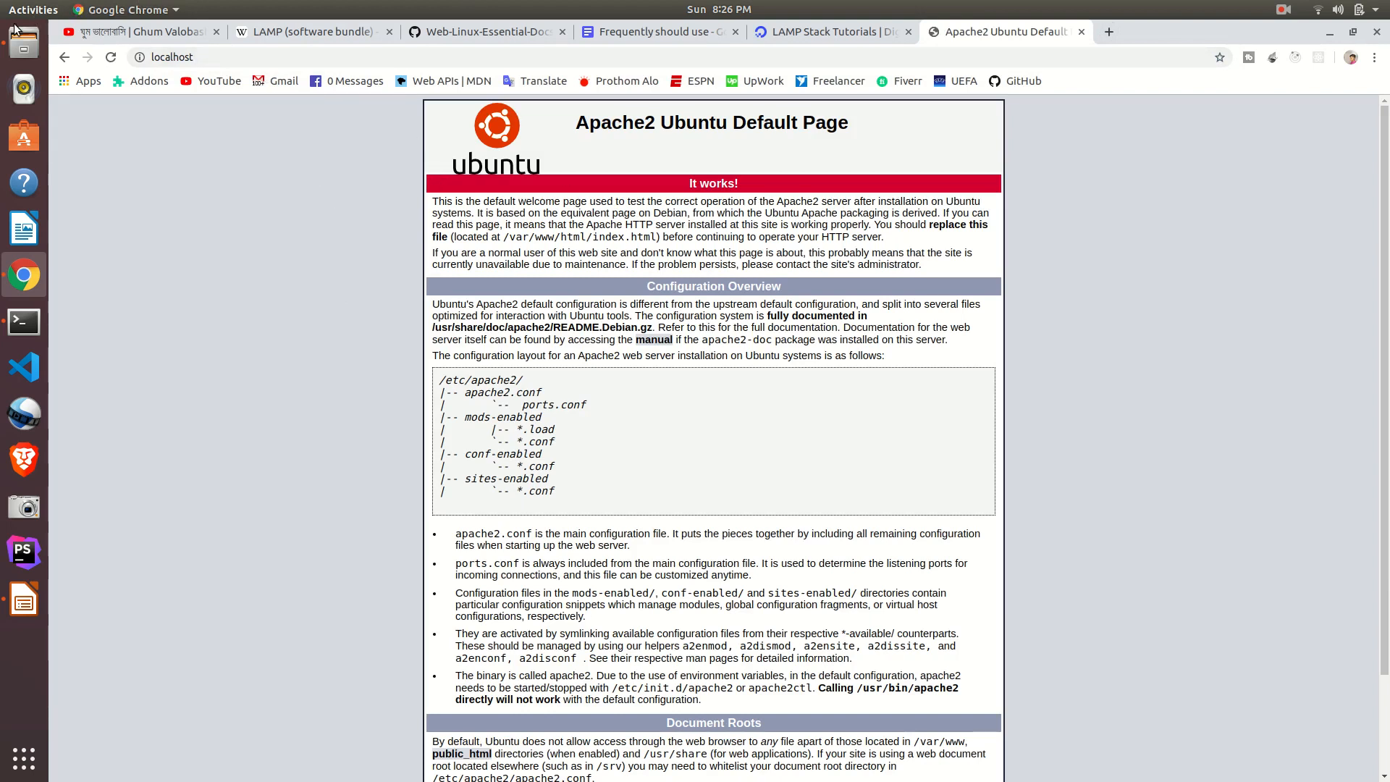
# Browse Files from the root filesystem into /var/www/html
pyautogui.click(24, 44)
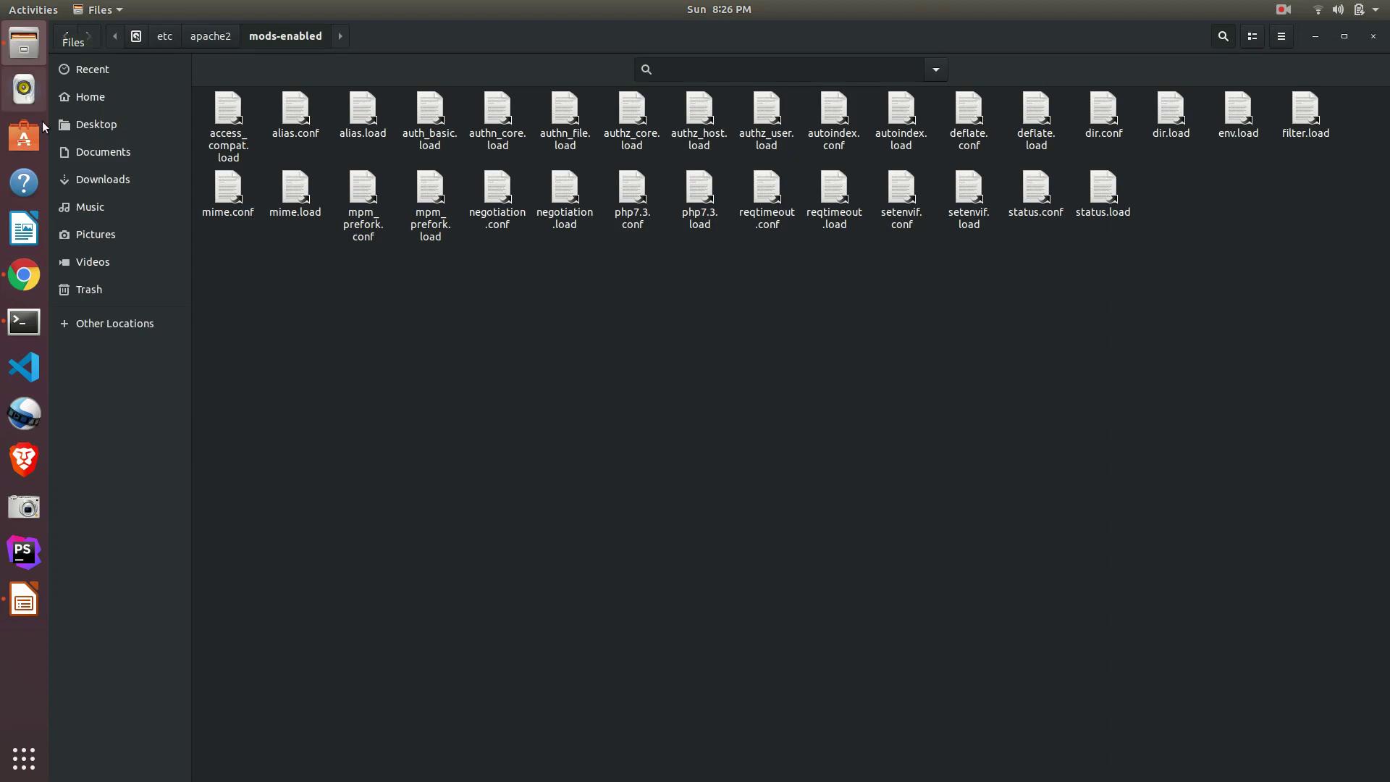
pyautogui.click(81, 331)
pyautogui.click(268, 93)
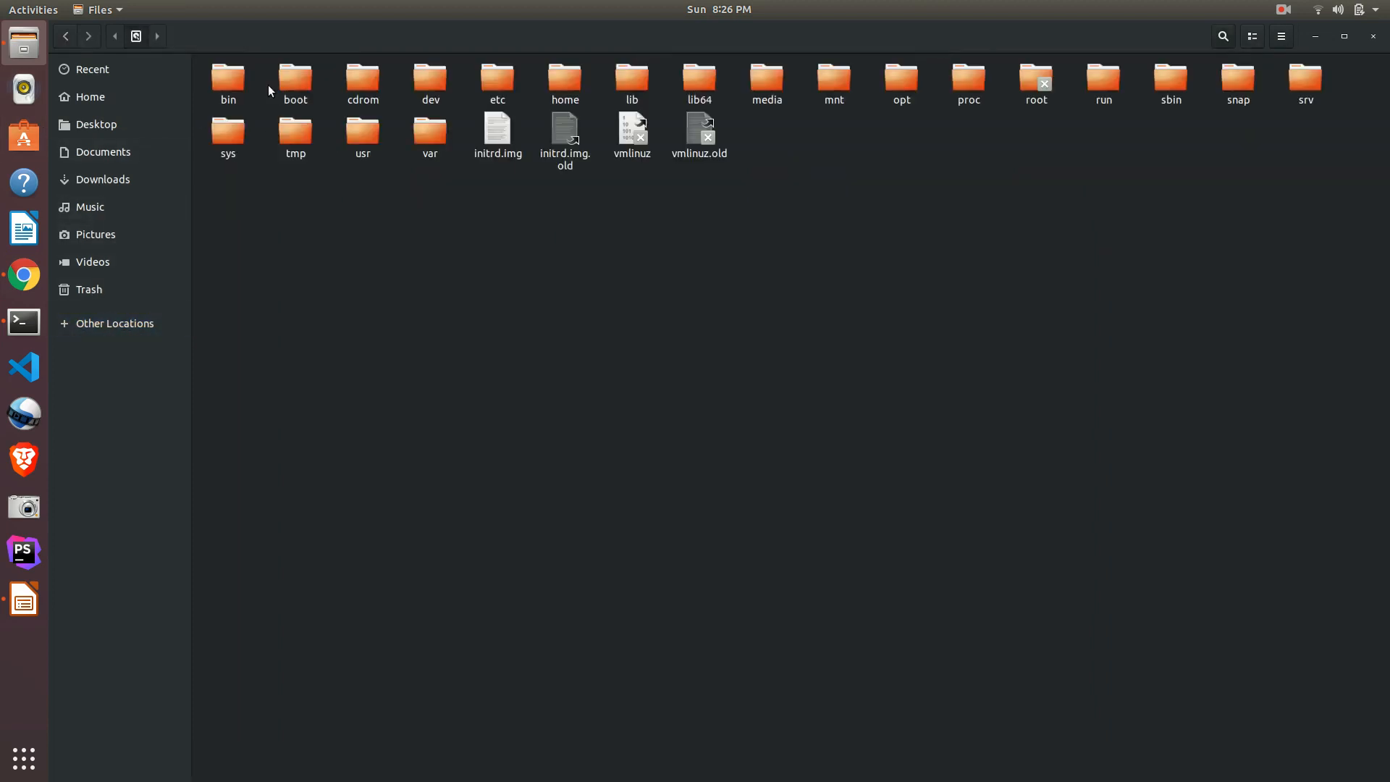
pyautogui.doubleClick(429, 138)
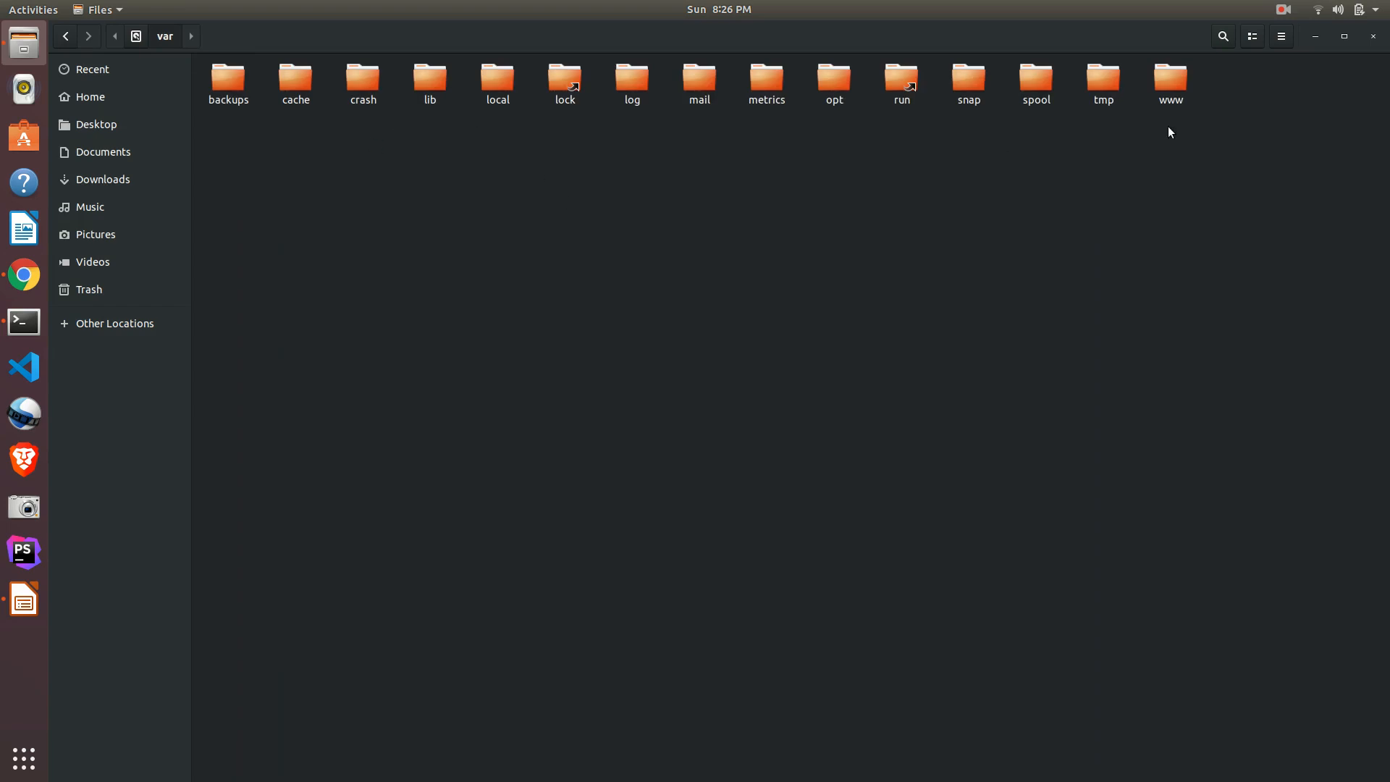
pyautogui.doubleClick(1165, 78)
pyautogui.doubleClick(228, 85)
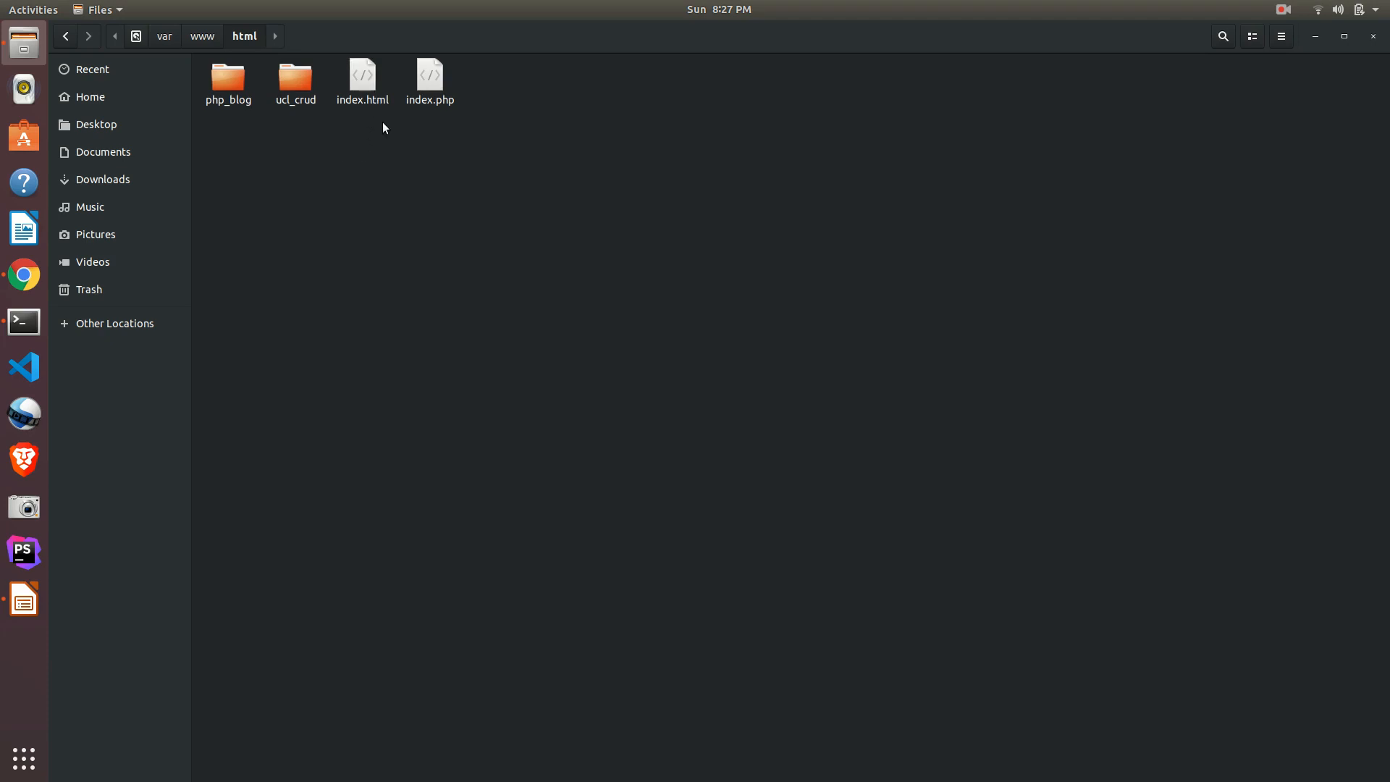
# Delete the old index.php and open a terminal in the html folder
pyautogui.click(365, 84)
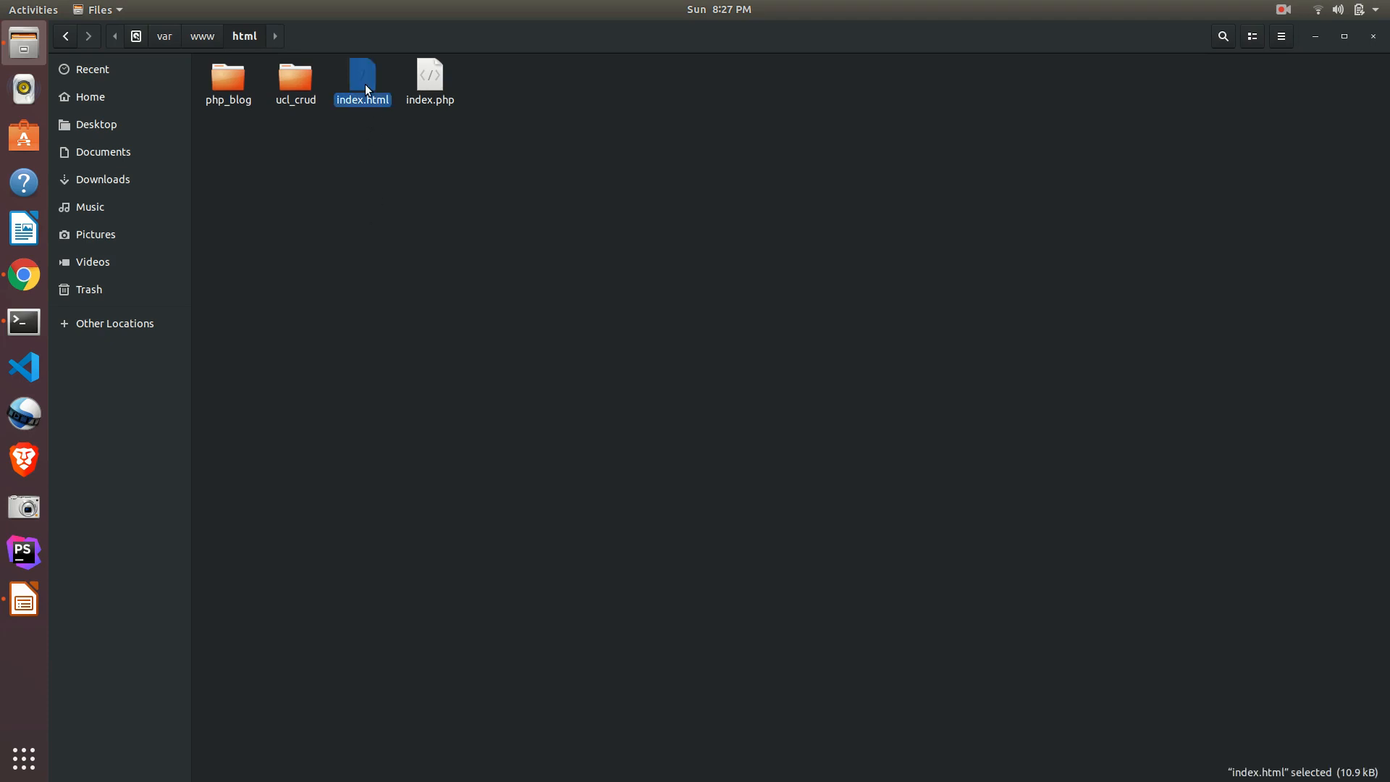
pyautogui.click(432, 83)
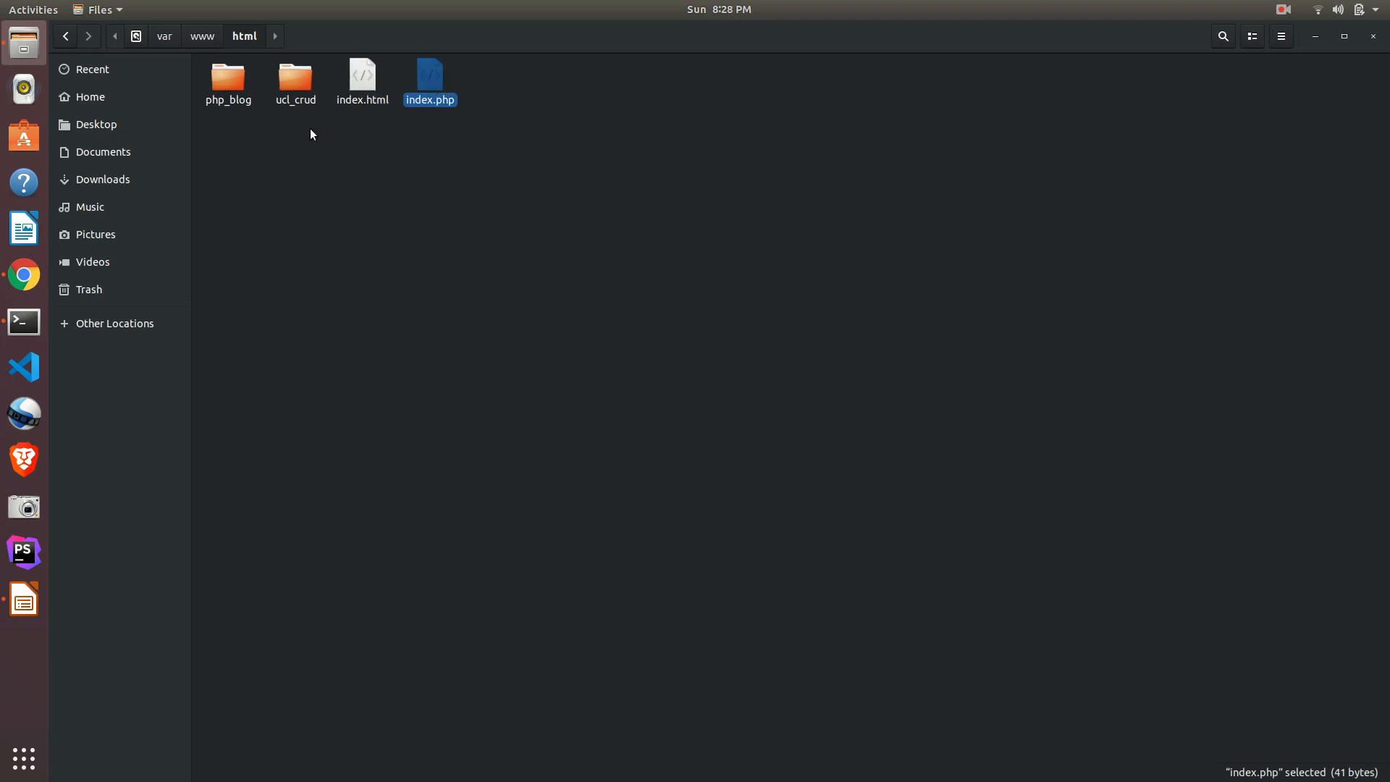
pyautogui.moveTo(314, 128); pyautogui.dragTo(226, 79)
pyautogui.click(226, 80)
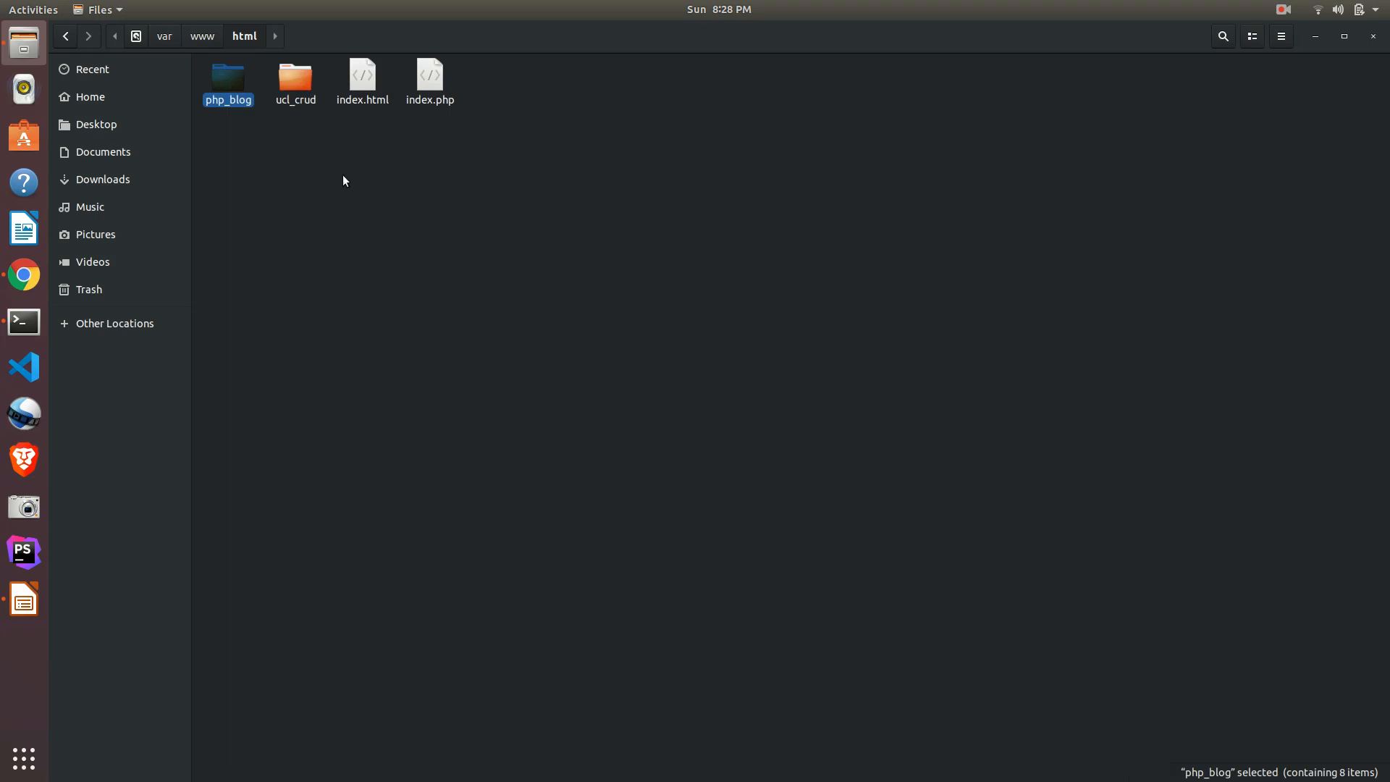
pyautogui.rightClick(434, 88)
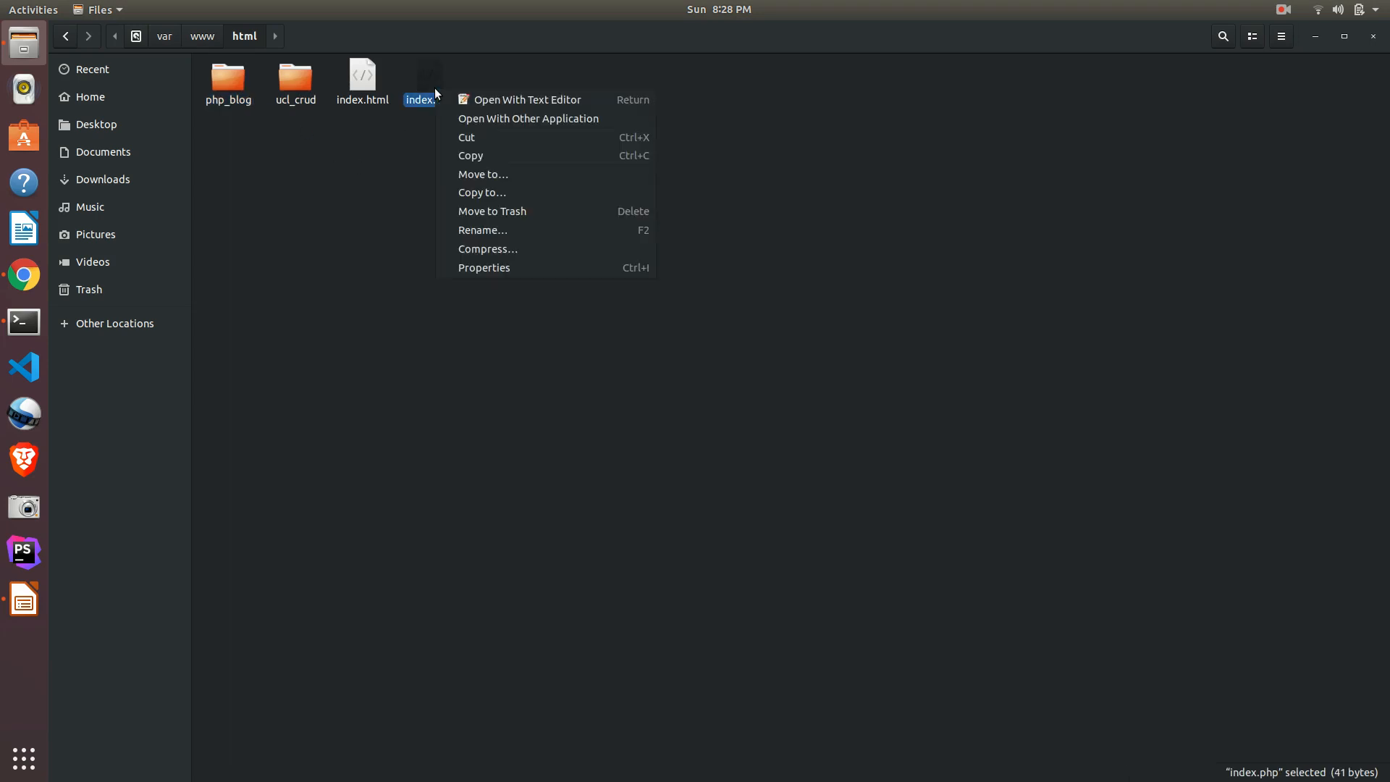
pyautogui.click(508, 212)
pyautogui.rightClick(506, 212)
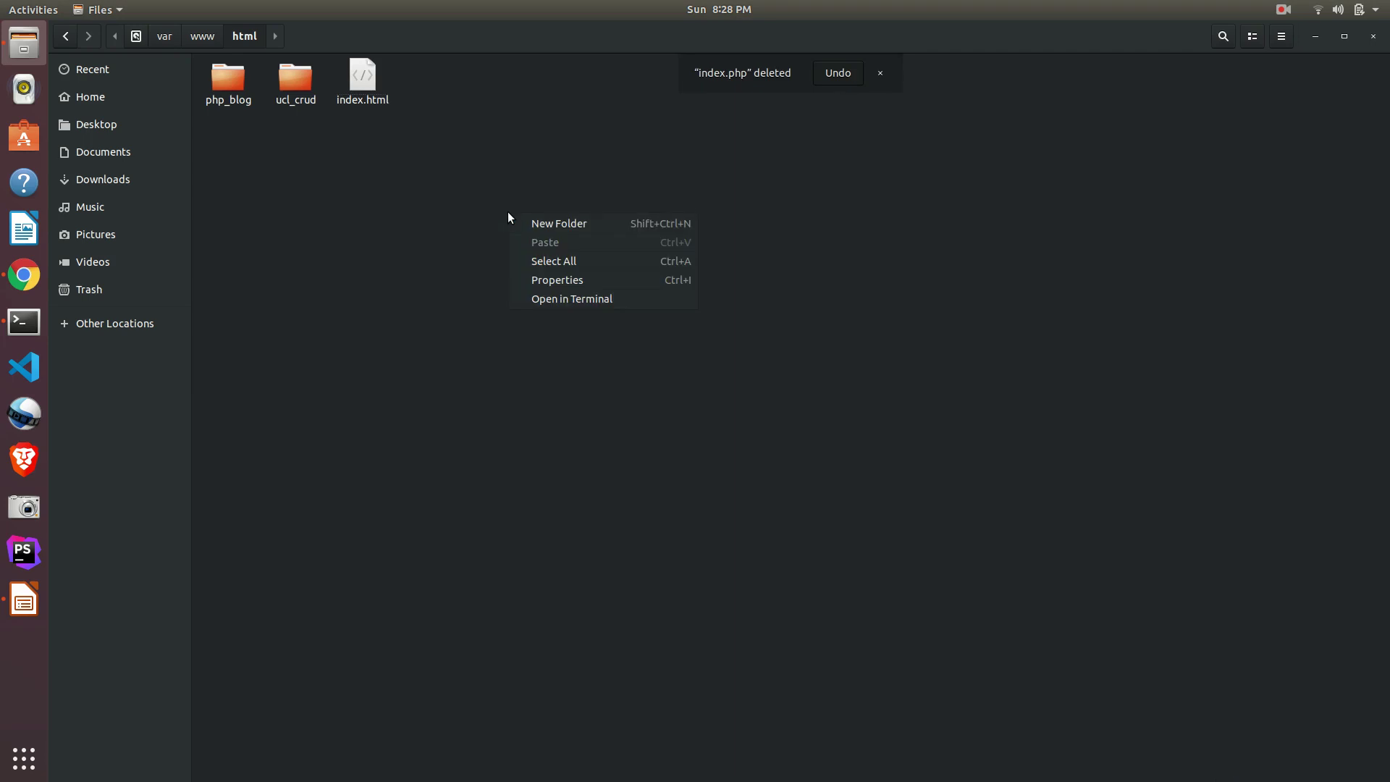
pyautogui.click(590, 304)
pyautogui.write('touch index.php')
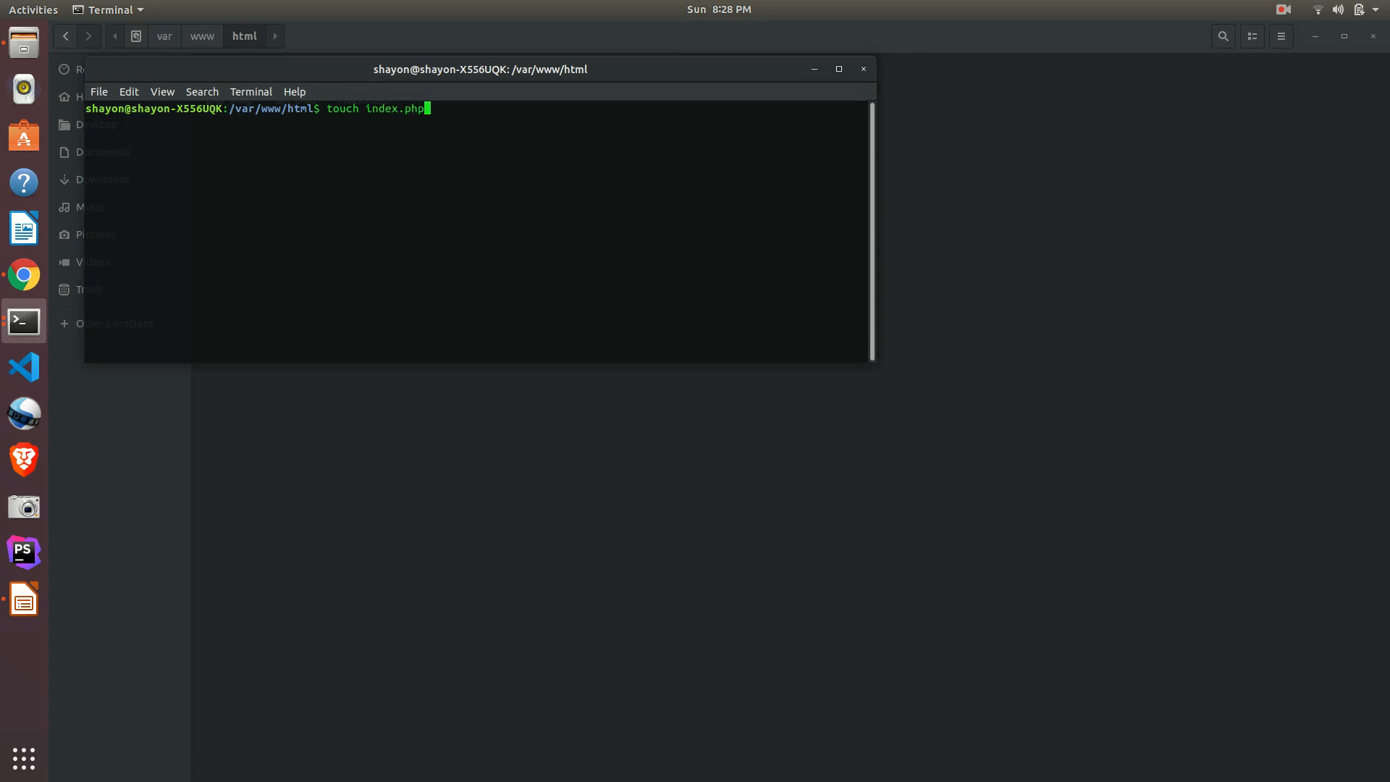
# Create a new index.php with touch and glance at the Apache page in Chrome
pyautogui.press('Return')
pyautogui.hotkey('alt', 'Tab')
pyautogui.hotkey('alt', 'Tab')
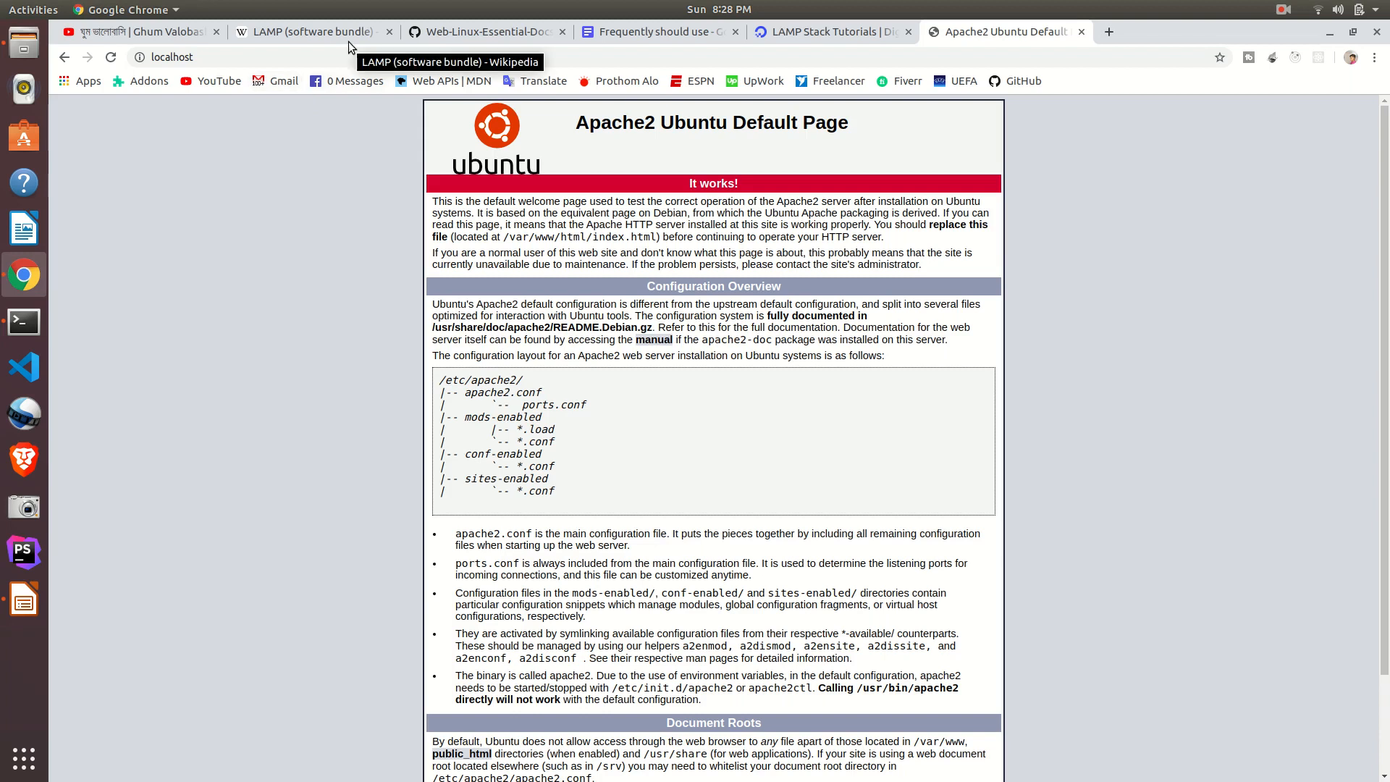
pyautogui.click(337, 58)
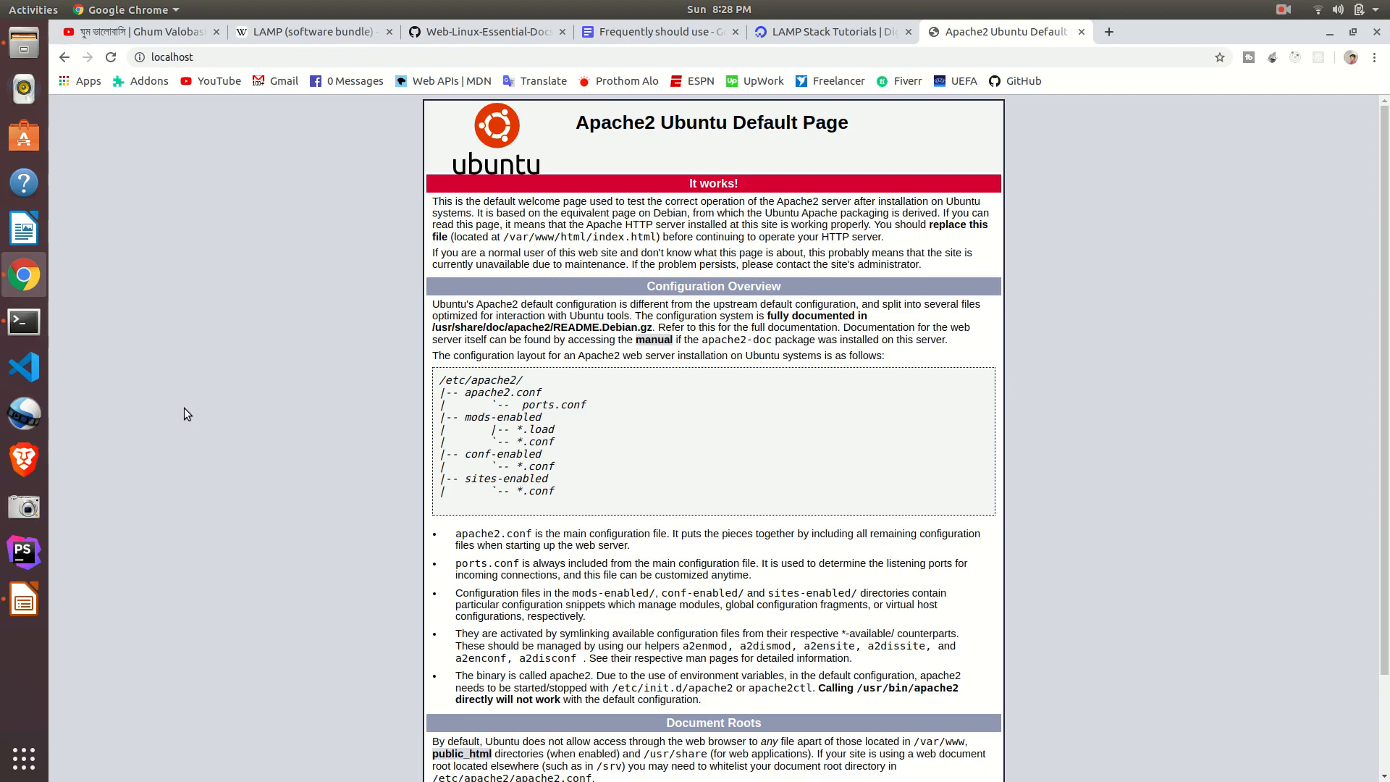
# Browse Files into /etc/apache2/mods-enabled and open a terminal there
pyautogui.click(24, 45)
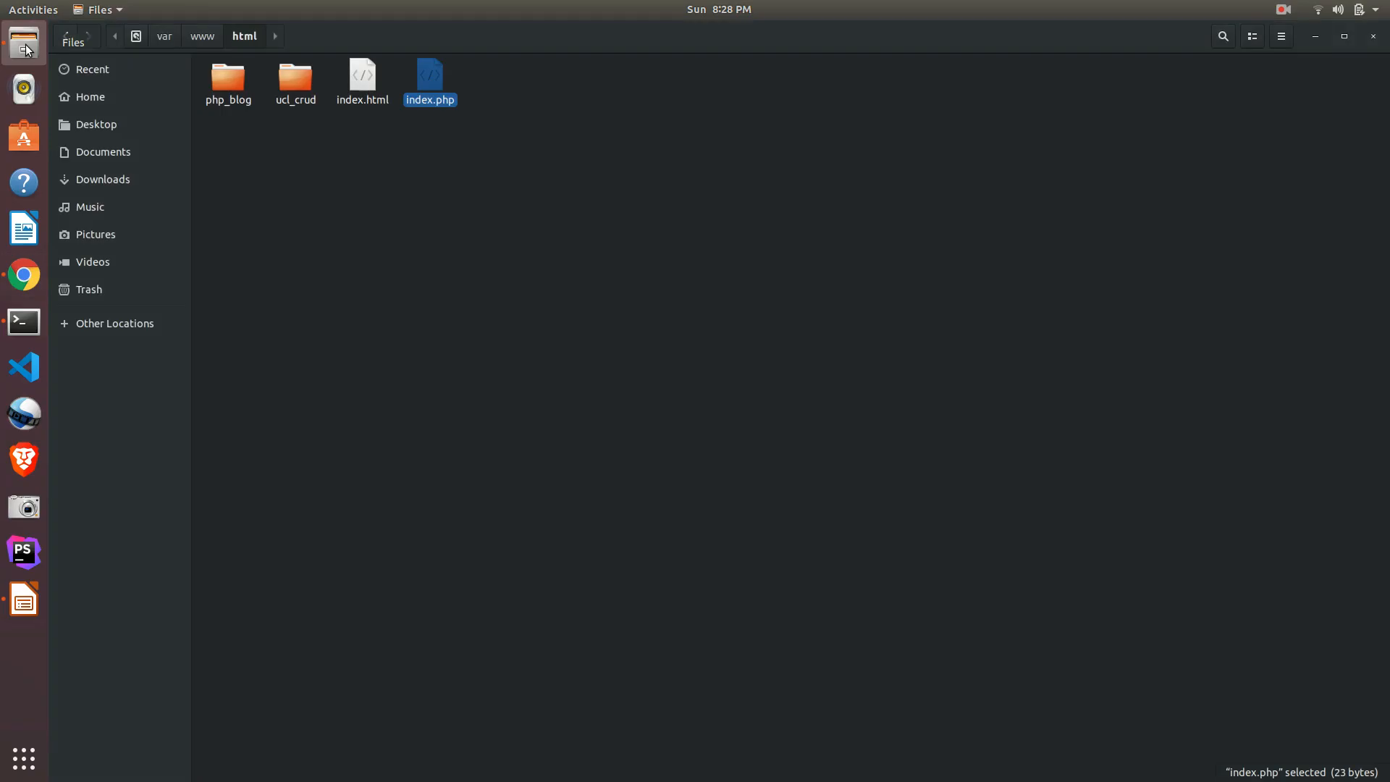
pyautogui.click(117, 328)
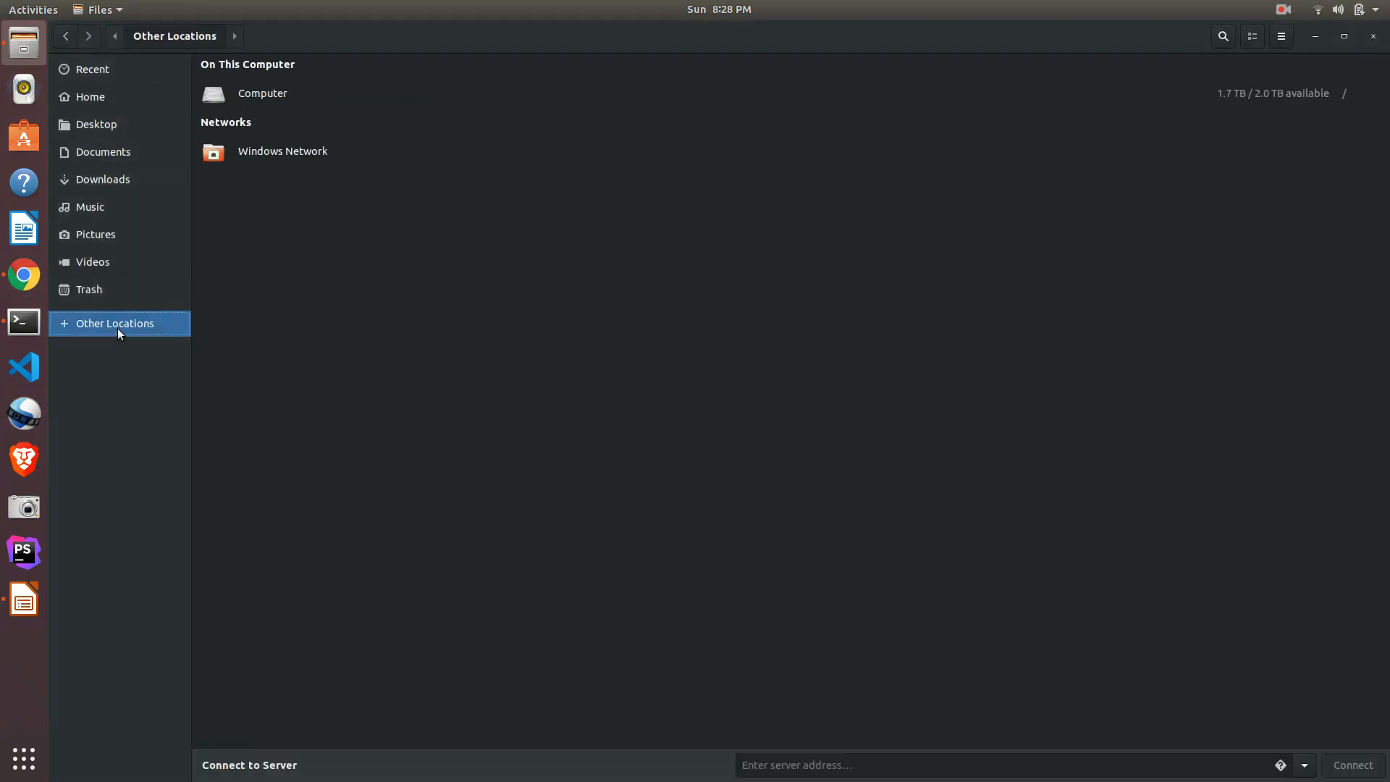
pyautogui.click(267, 95)
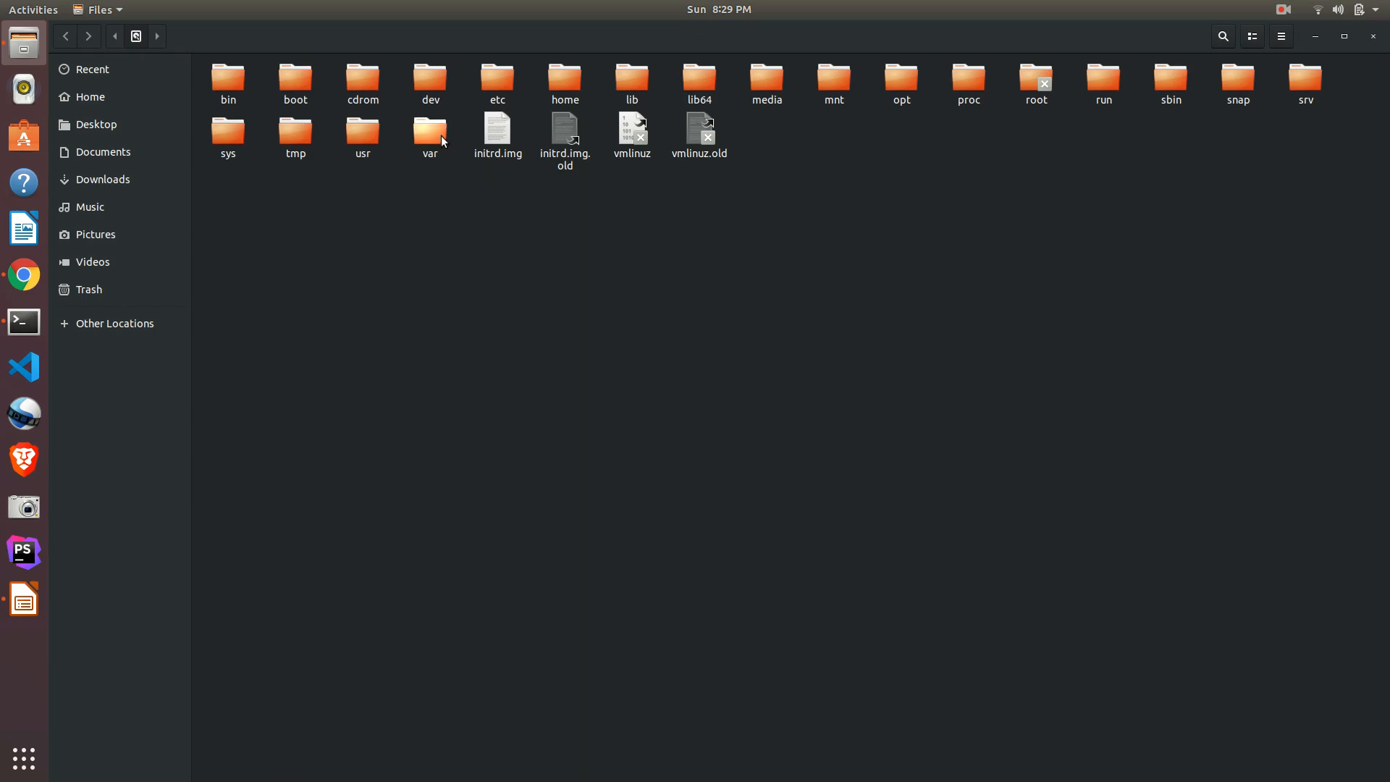
pyautogui.doubleClick(499, 82)
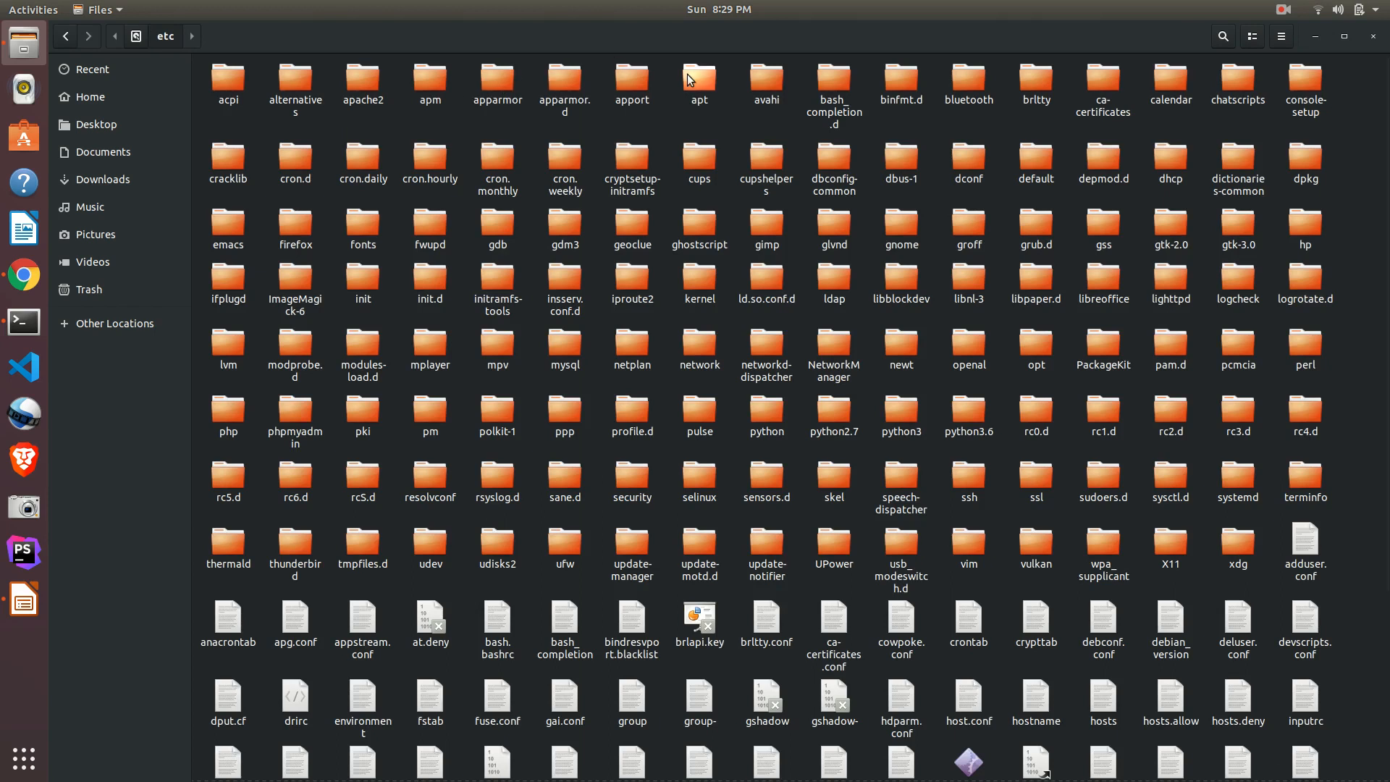
pyautogui.write('apache')
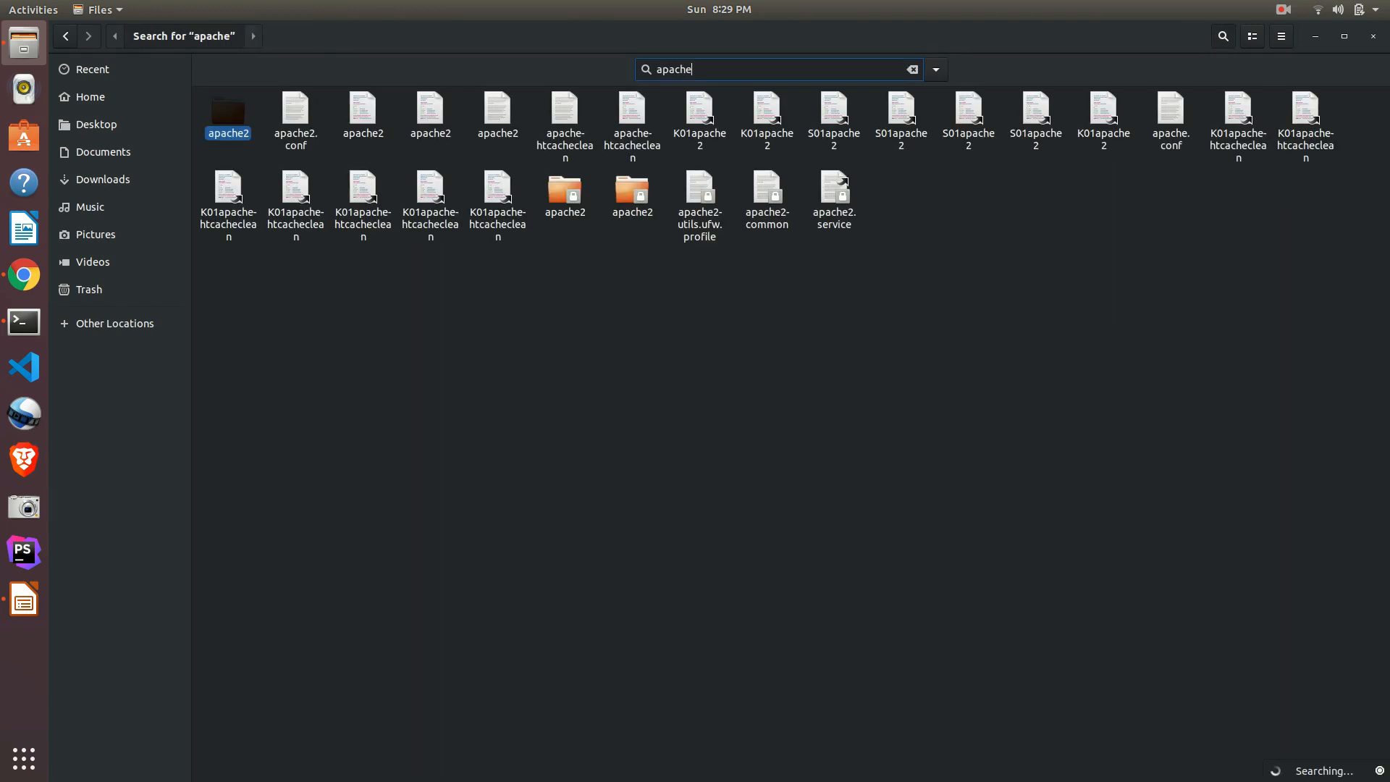
pyautogui.doubleClick(222, 110)
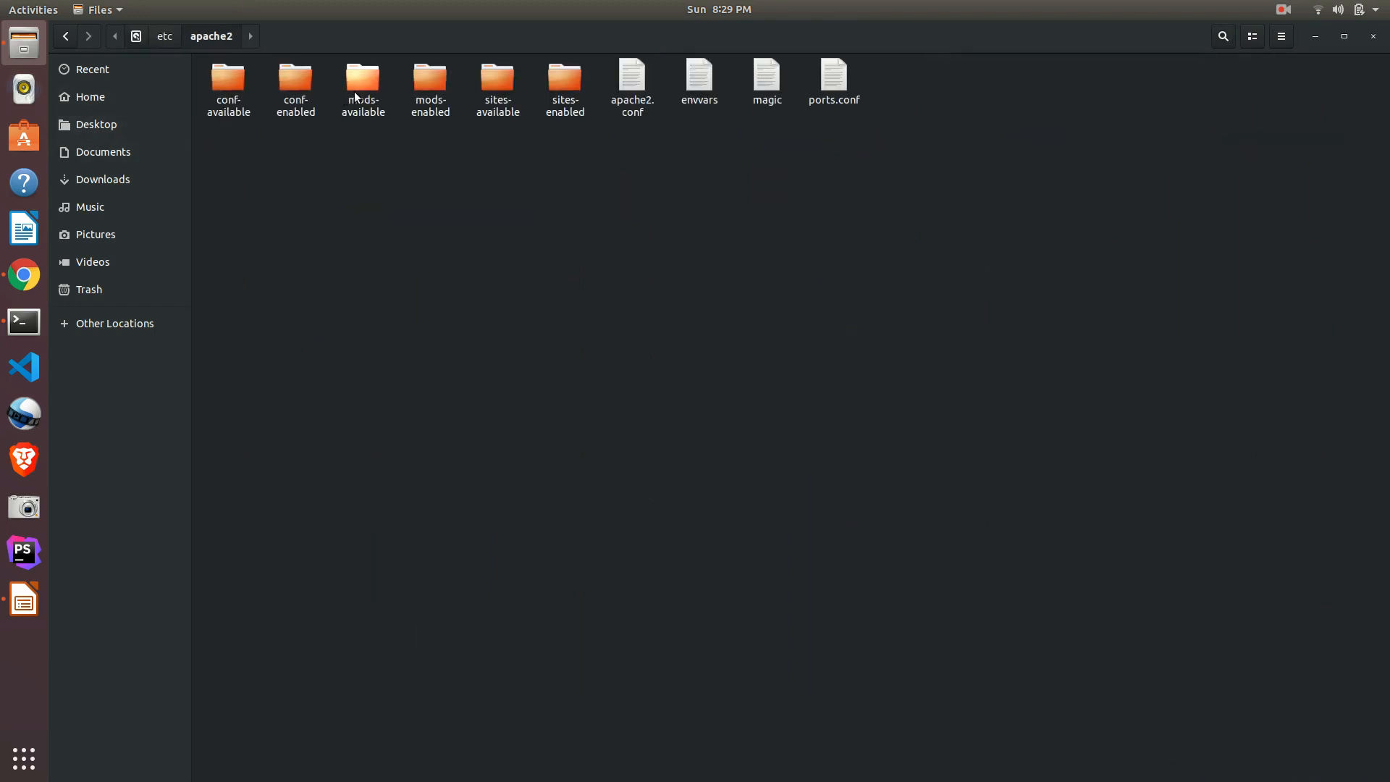
pyautogui.doubleClick(435, 79)
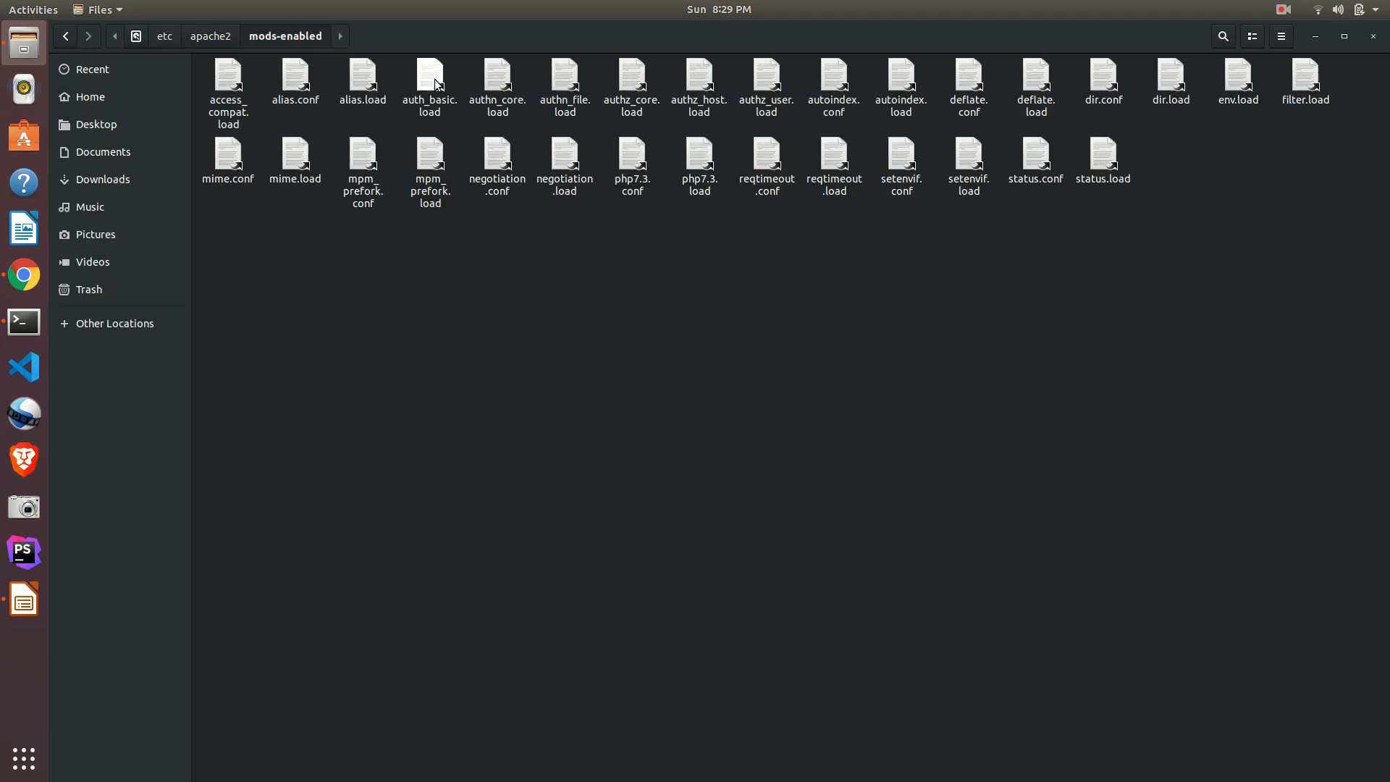
pyautogui.rightClick(398, 364)
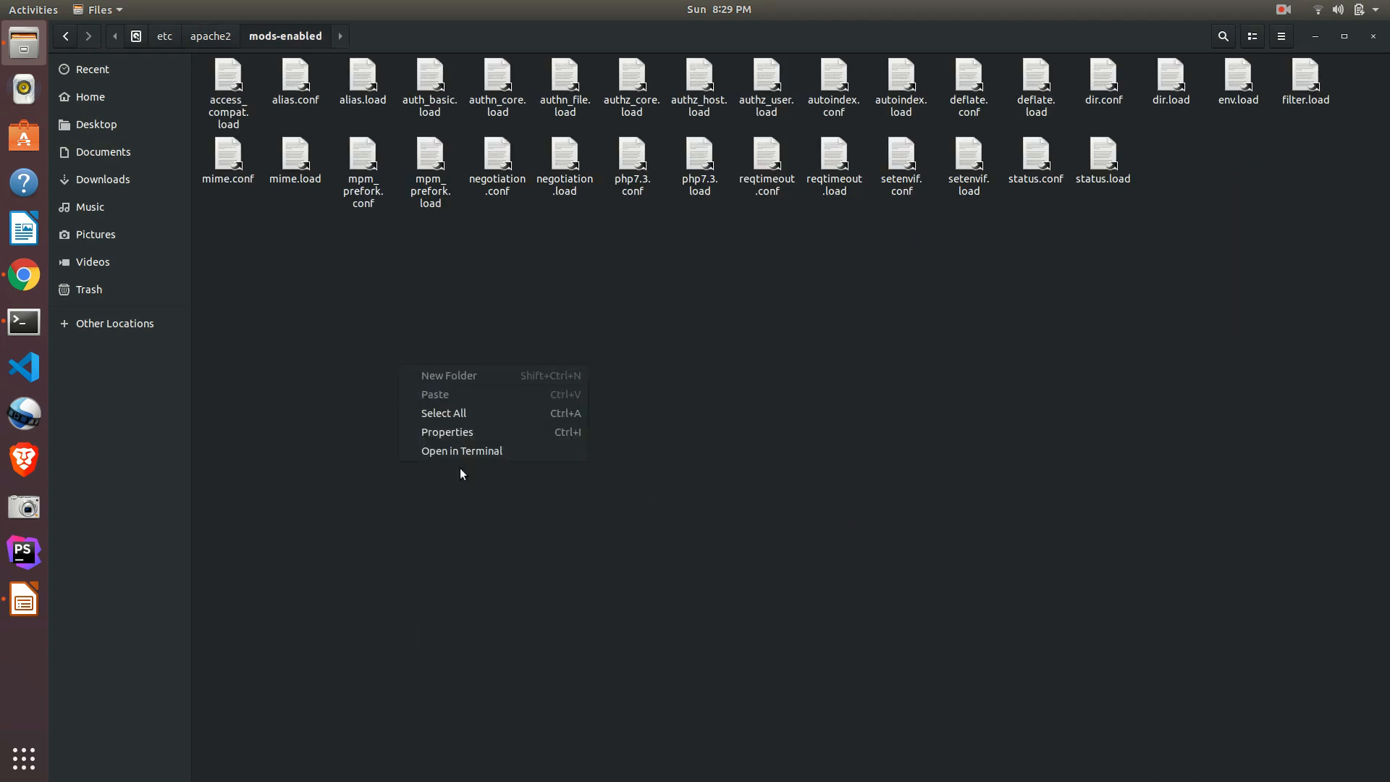
pyautogui.click(459, 450)
pyautogui.write('sudo')
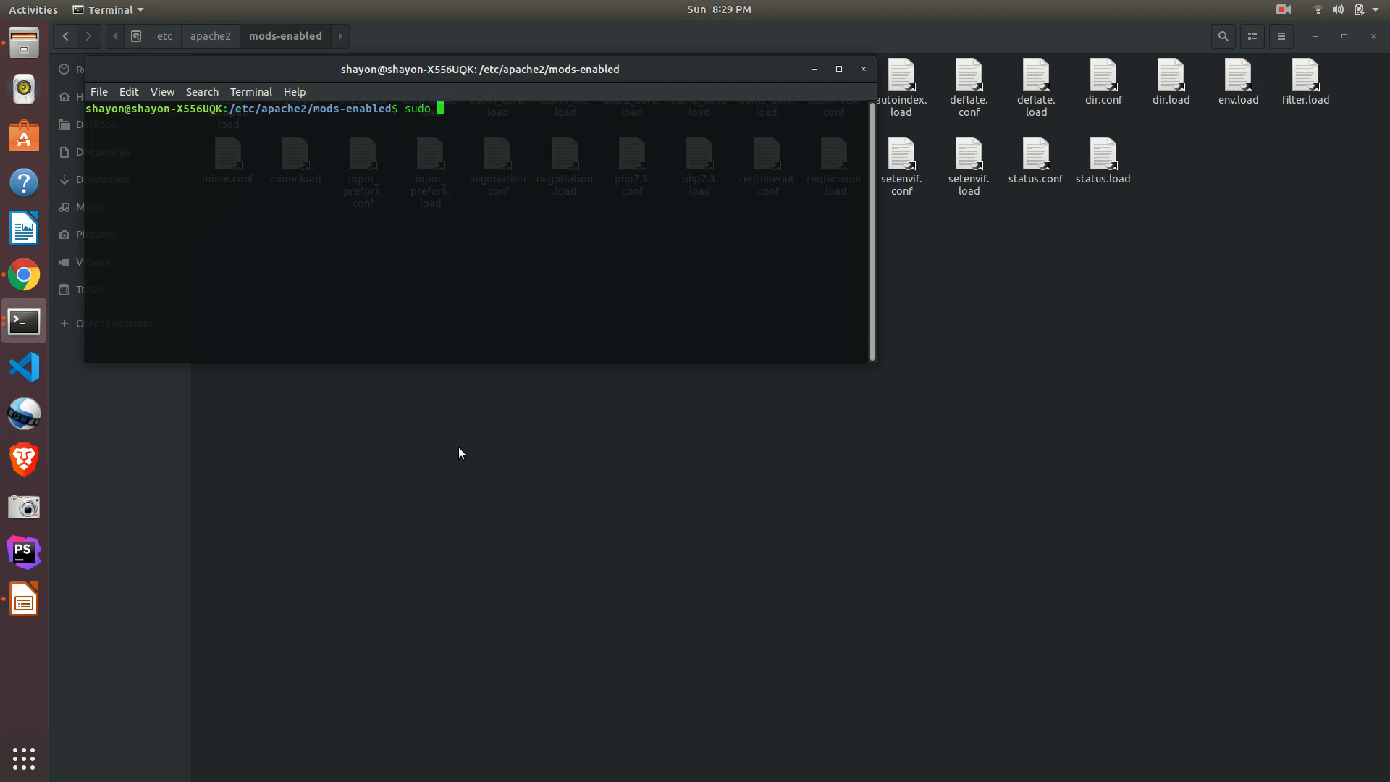
pyautogui.write(' g')
pyautogui.write('edit ')
pyautogui.write('dir')
pyautogui.write('.c')
pyautogui.write('onf')
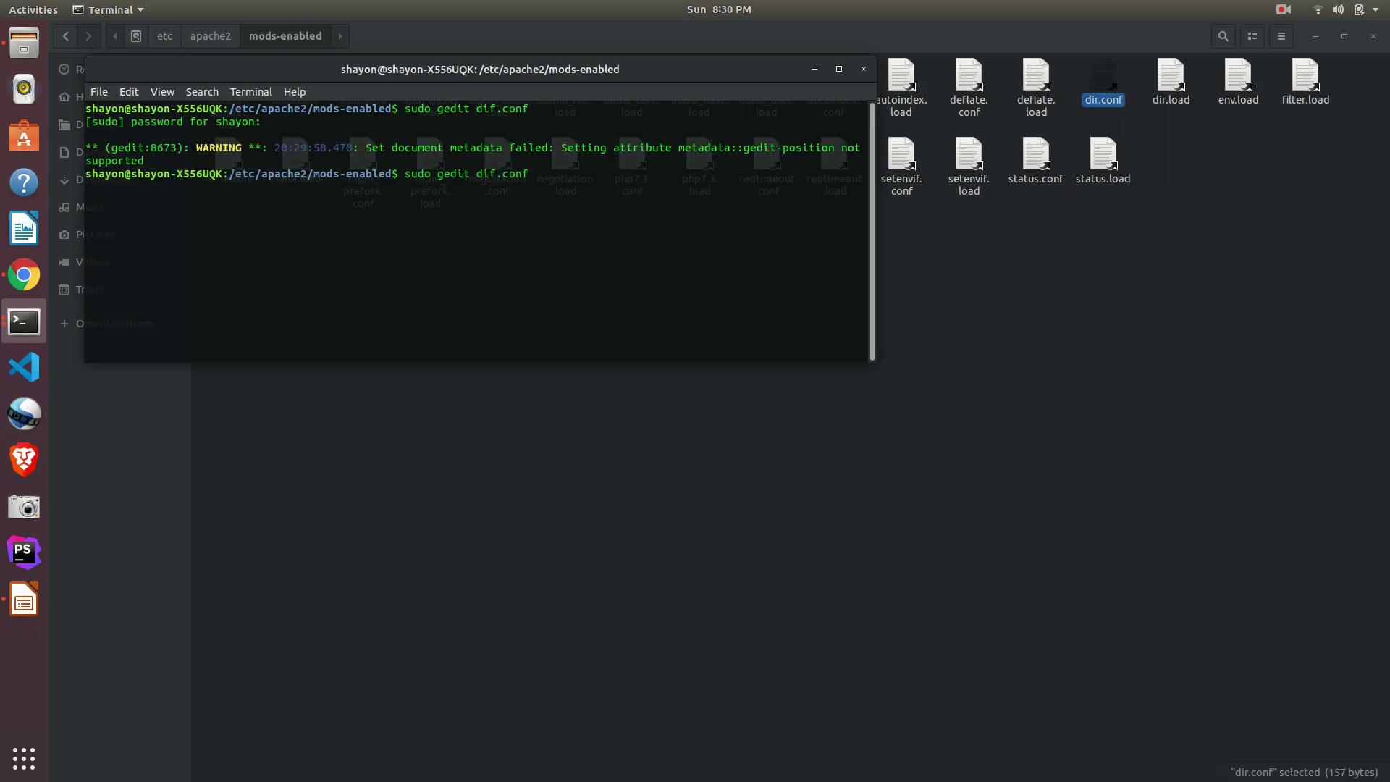
# Run sudo gedit dir.conf to edit it with administrator rights
pyautogui.press('BackSpace')
pyautogui.write('r')
pyautogui.press('Return')
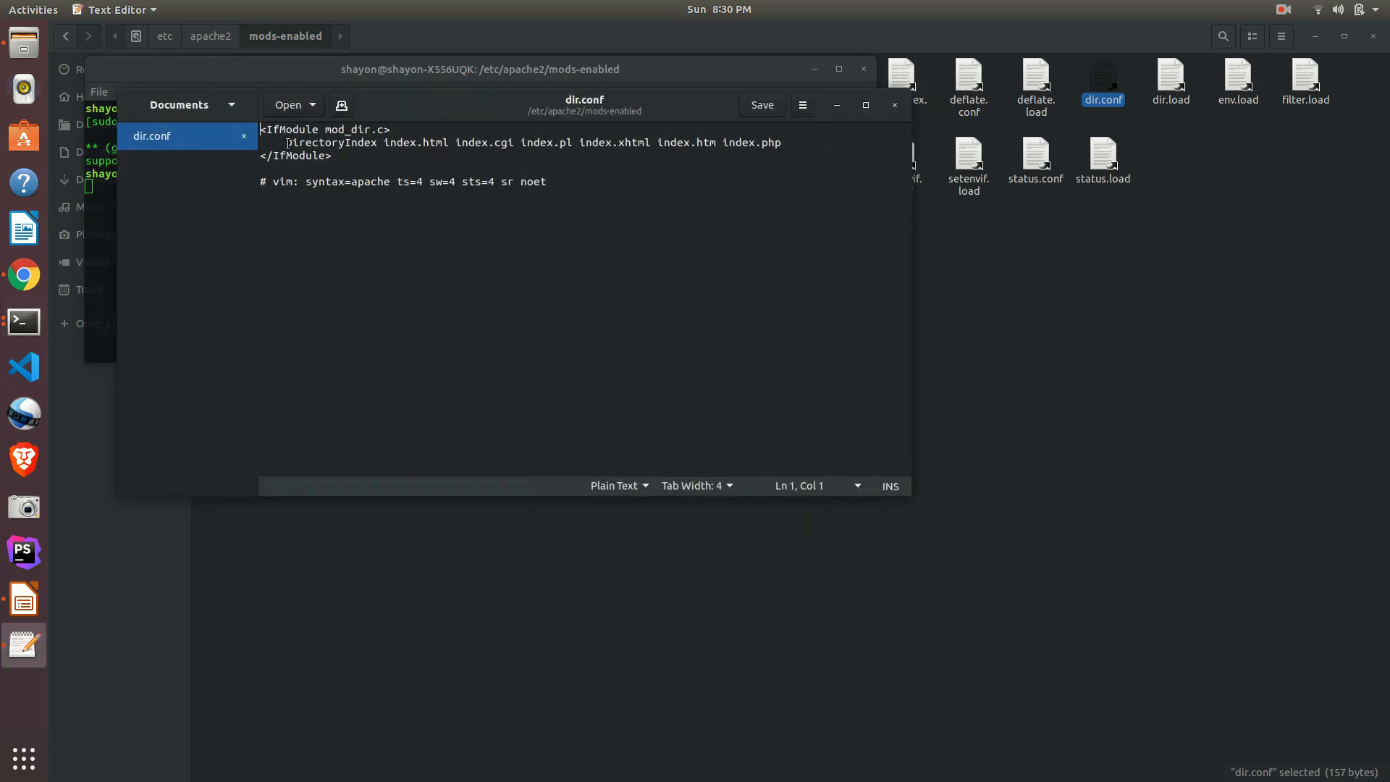
# Move index.php to the front of the DirectoryIndex list and save dir.conf
pyautogui.moveTo(286, 142); pyautogui.dragTo(377, 141)
pyautogui.click(377, 142)
pyautogui.moveTo(384, 142); pyautogui.dragTo(449, 143)
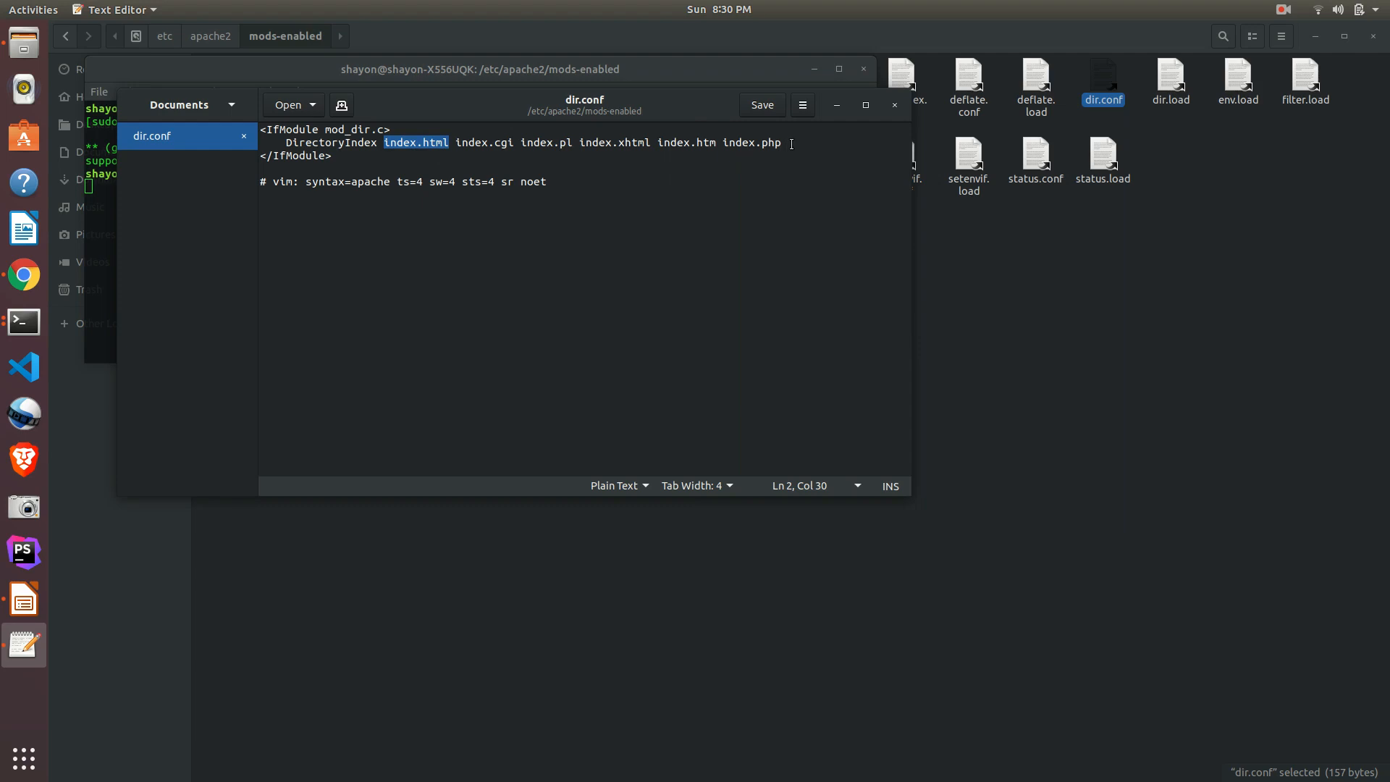
pyautogui.moveTo(785, 142); pyautogui.dragTo(720, 144)
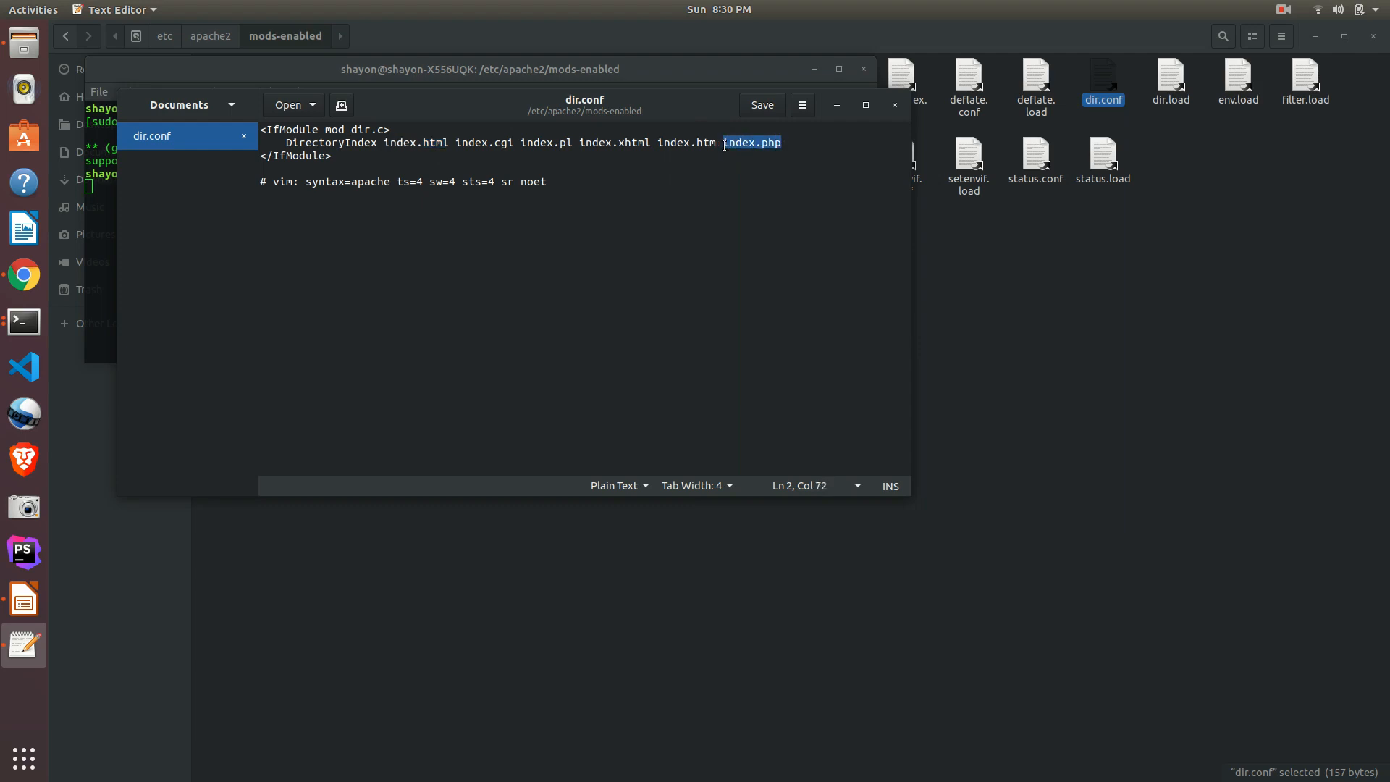
pyautogui.hotkey('ctrl', 'x')
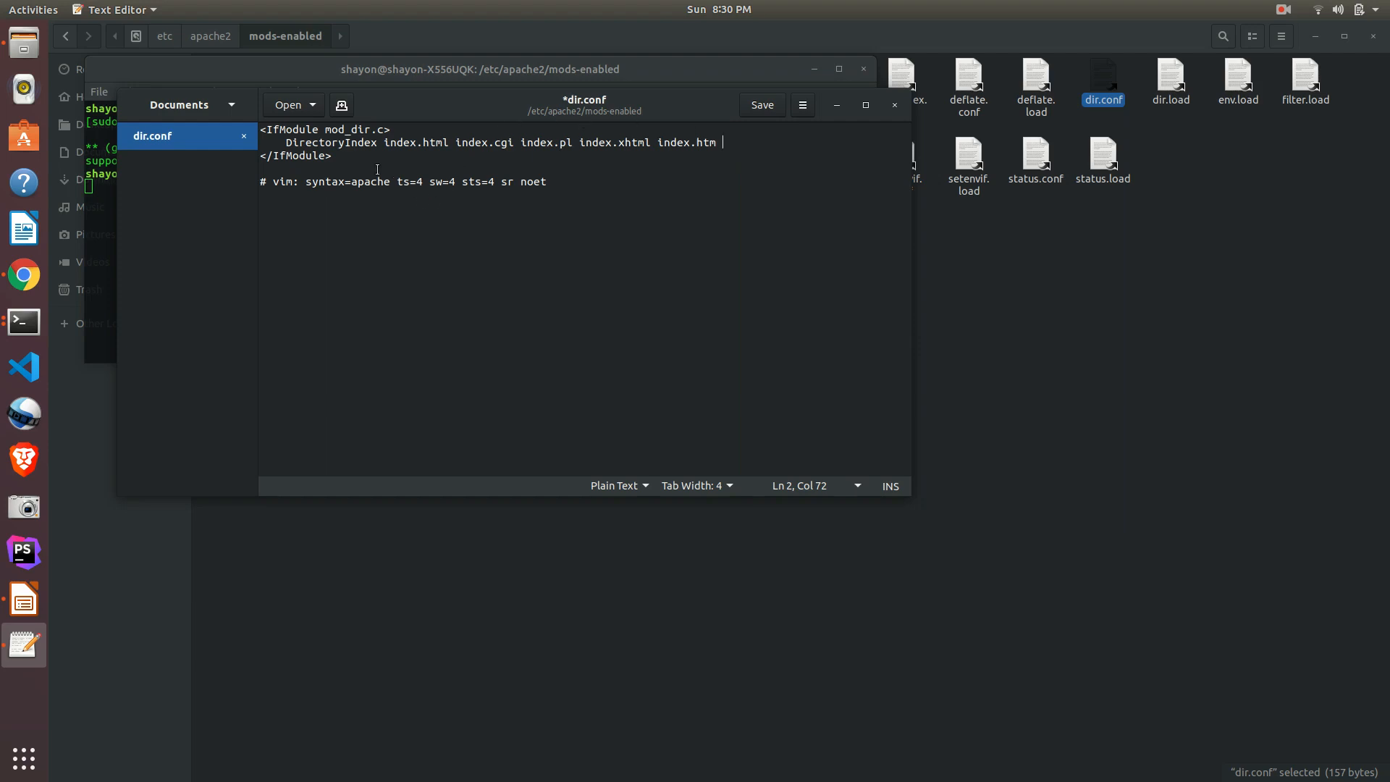
pyautogui.click(380, 142)
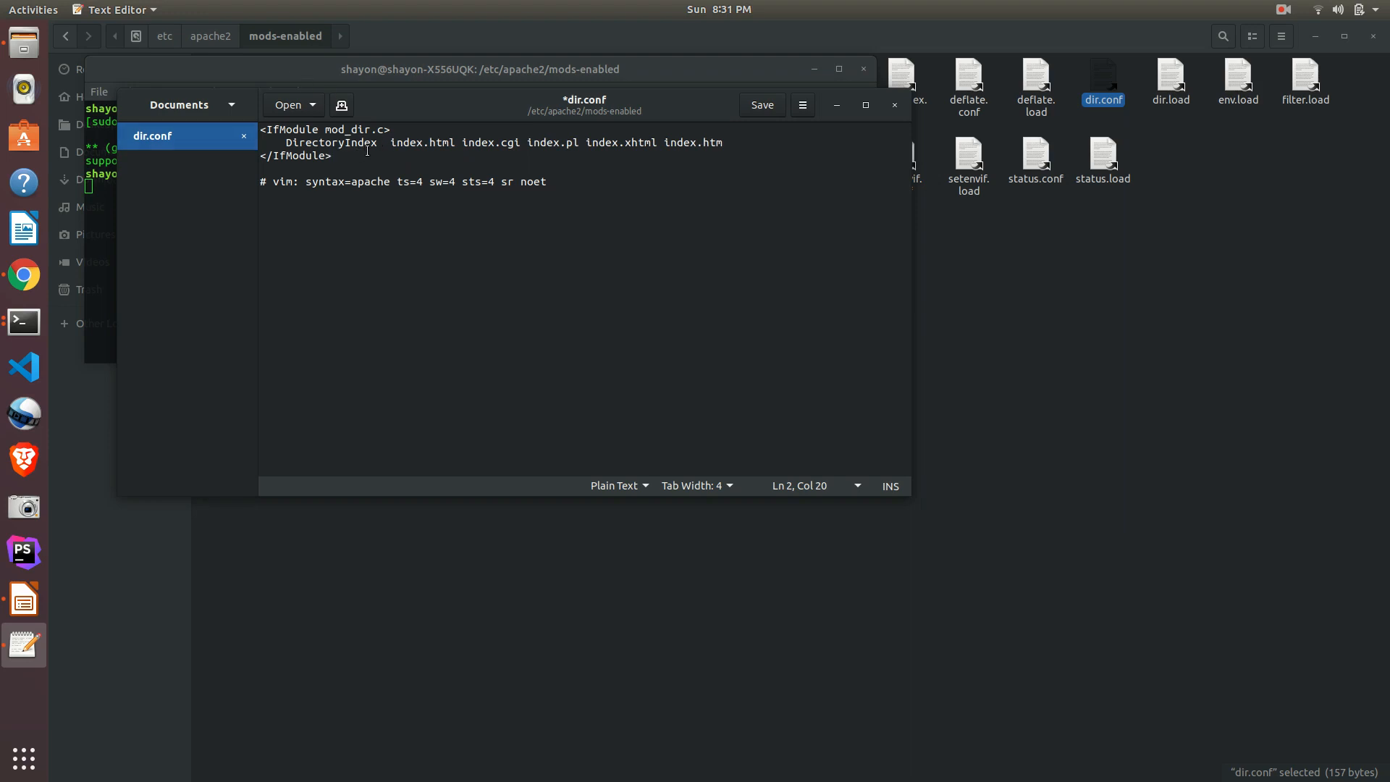
pyautogui.write('index.p')
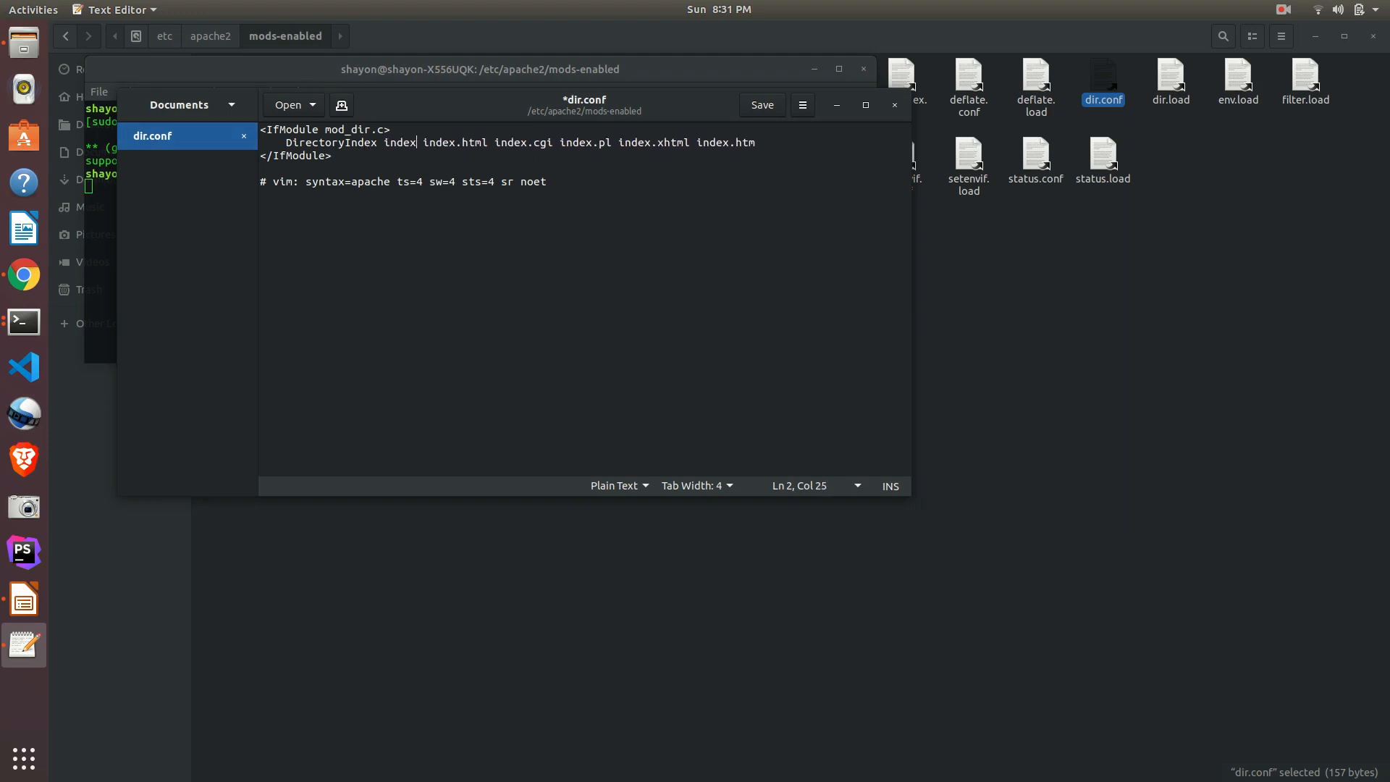
pyautogui.write('hp')
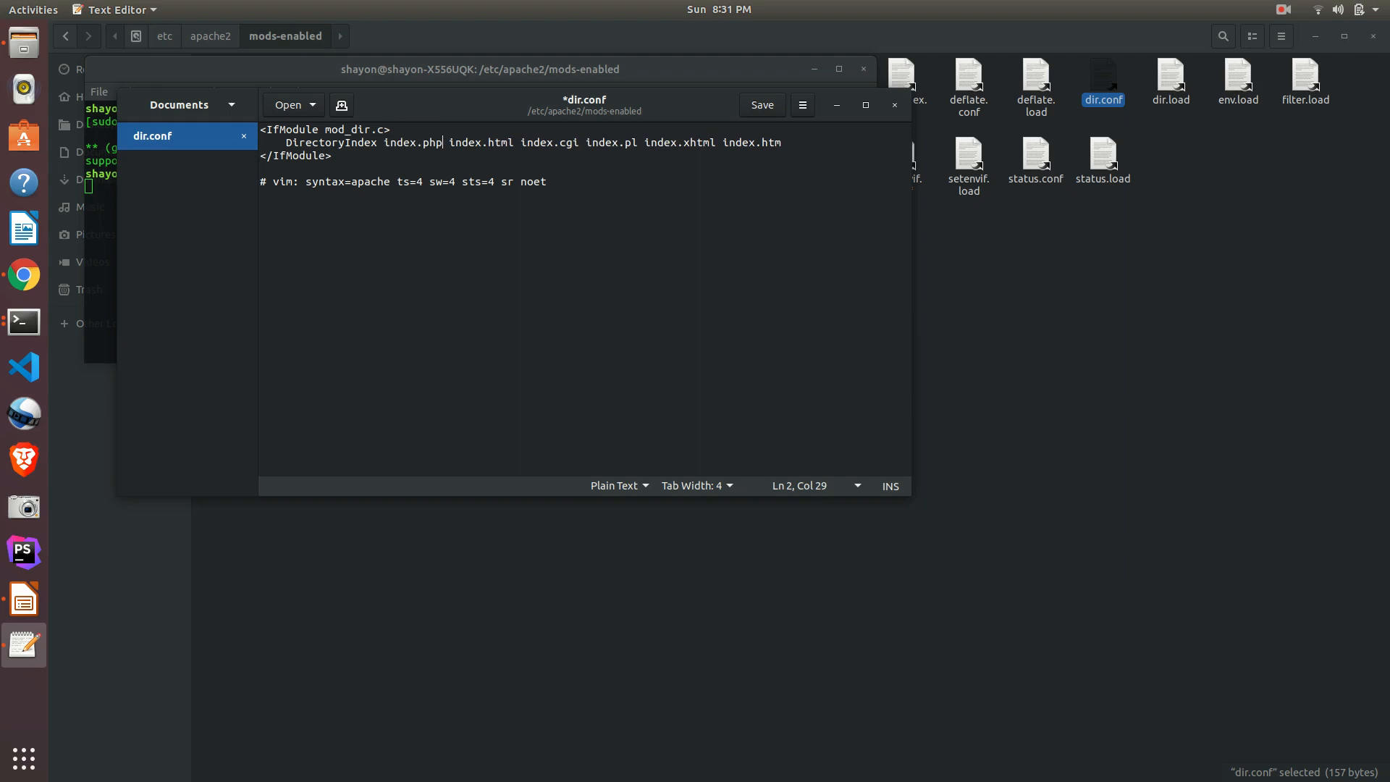
pyautogui.hotkey('ctrl', 's')
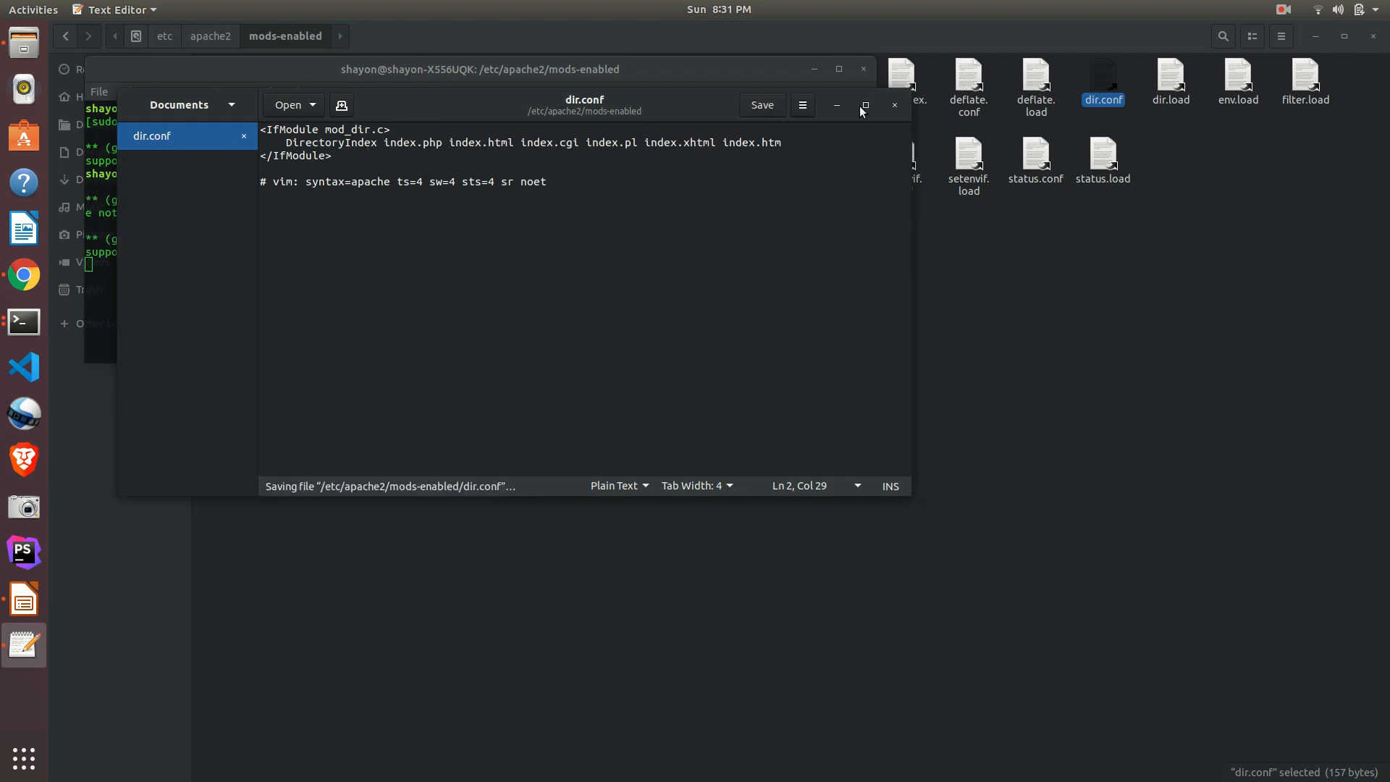
# Close the editor and terminal and return to the localhost page in Chrome
pyautogui.click(893, 104)
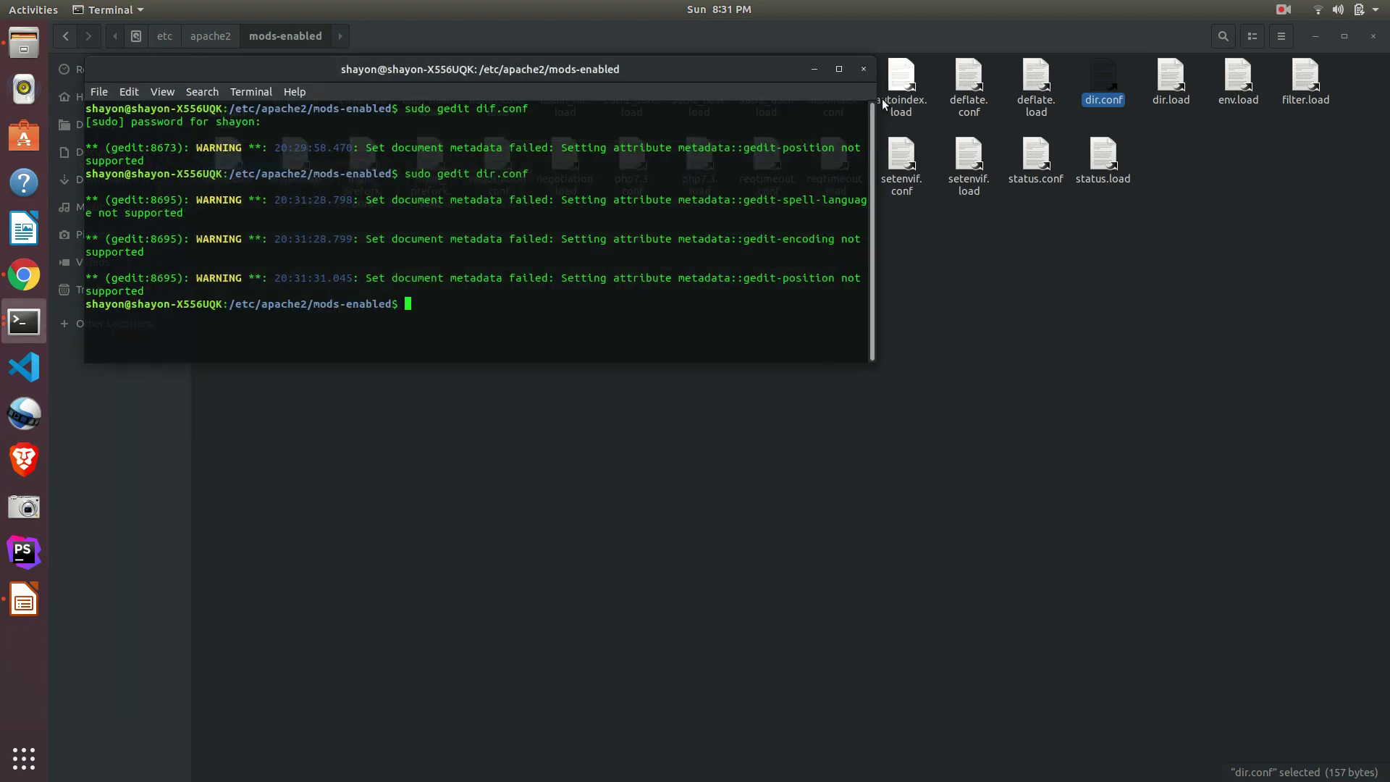
pyautogui.click(848, 76)
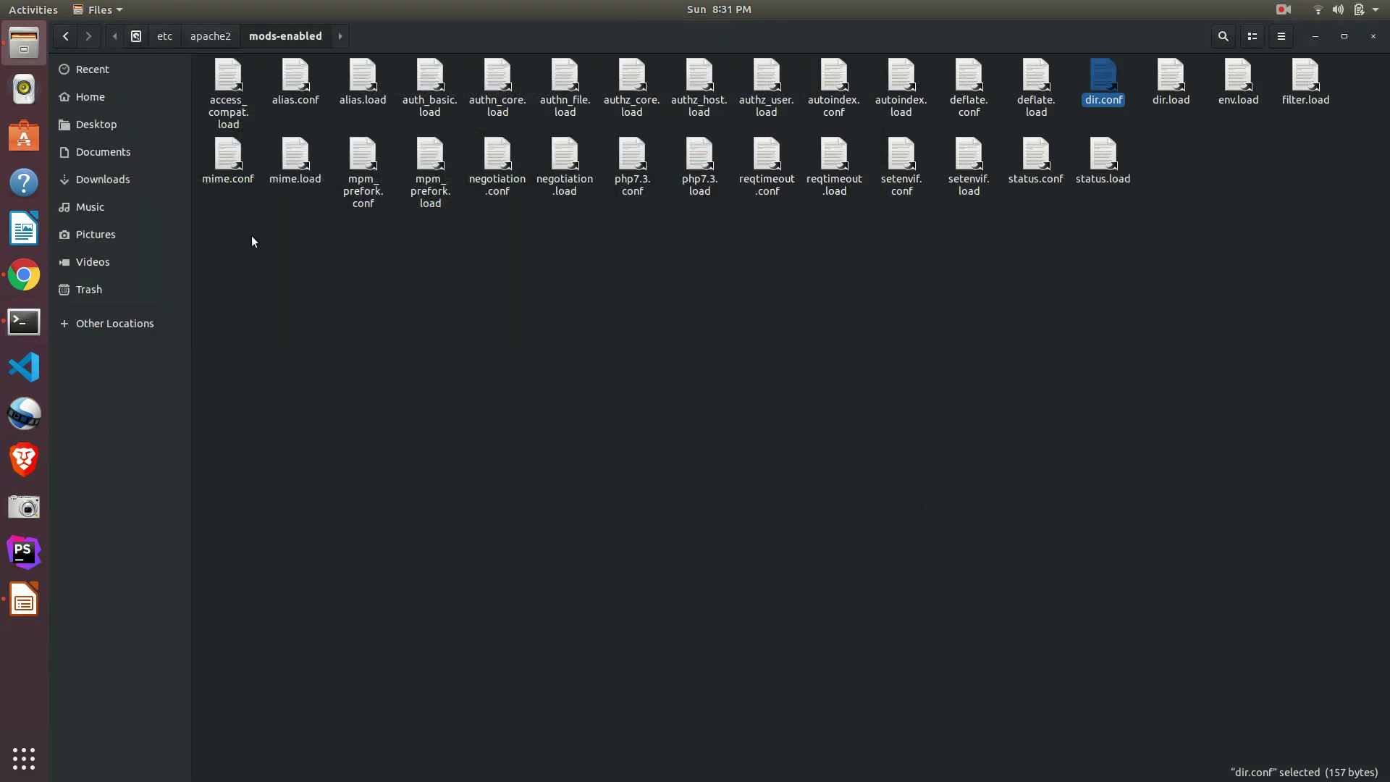
pyautogui.click(25, 273)
pyautogui.click(282, 57)
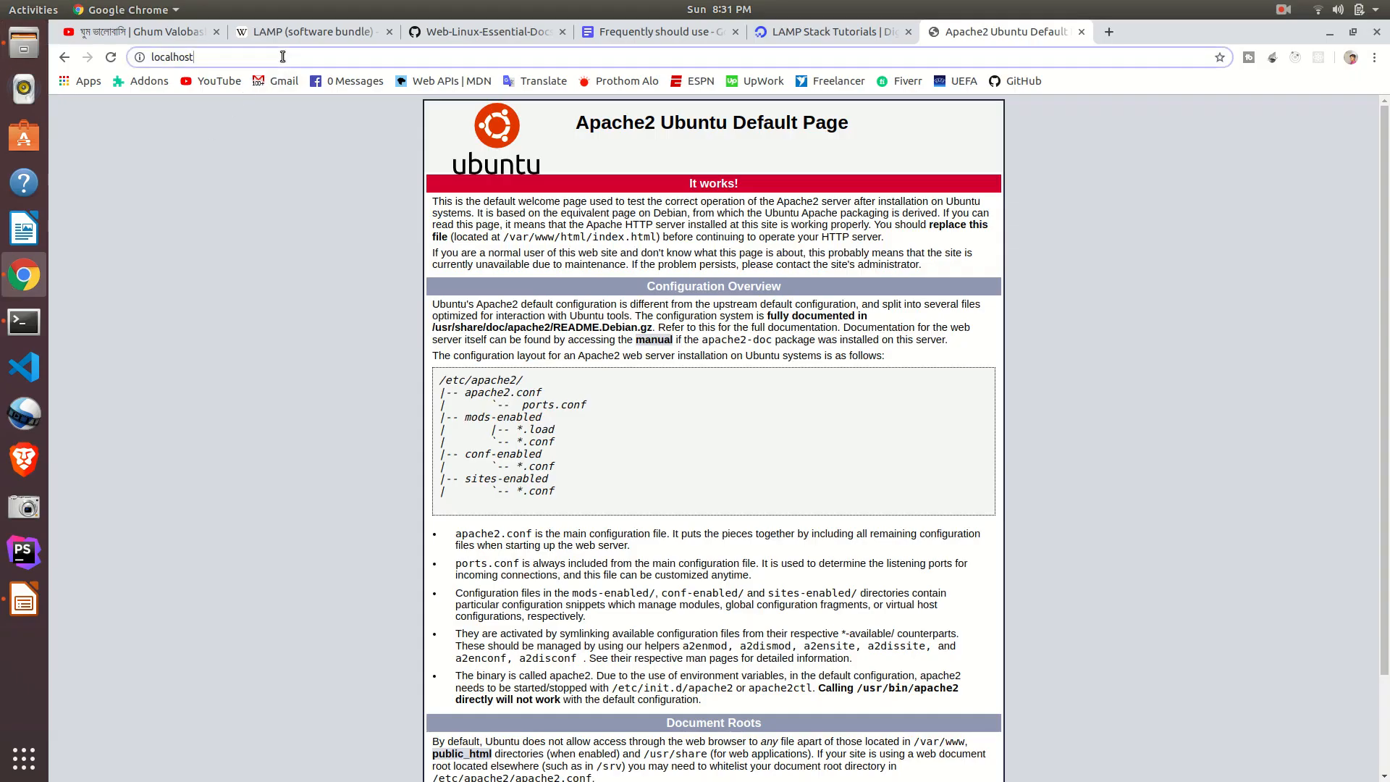
pyautogui.click(281, 57)
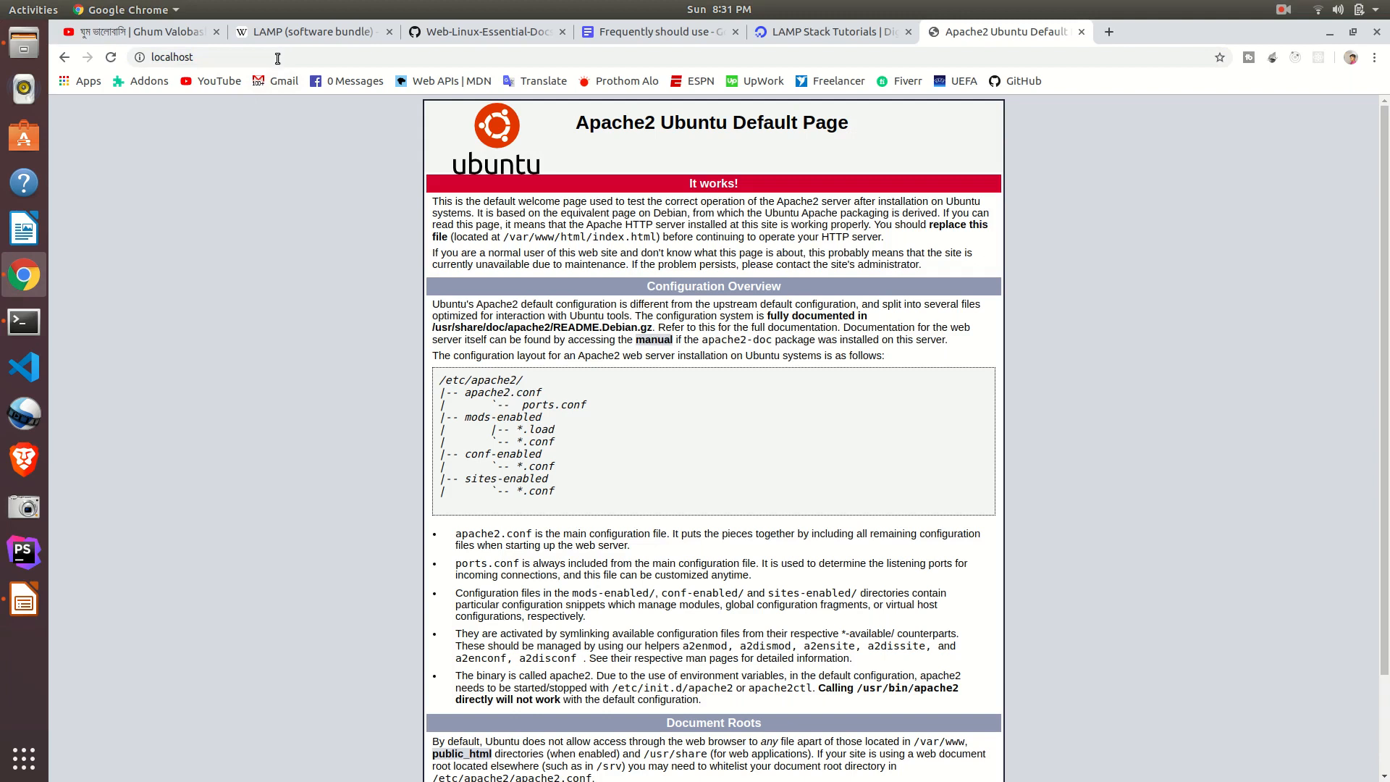
# Restart apache2 from the terminal so localhost serves the PHP 7.3.10 info page
pyautogui.click(24, 320)
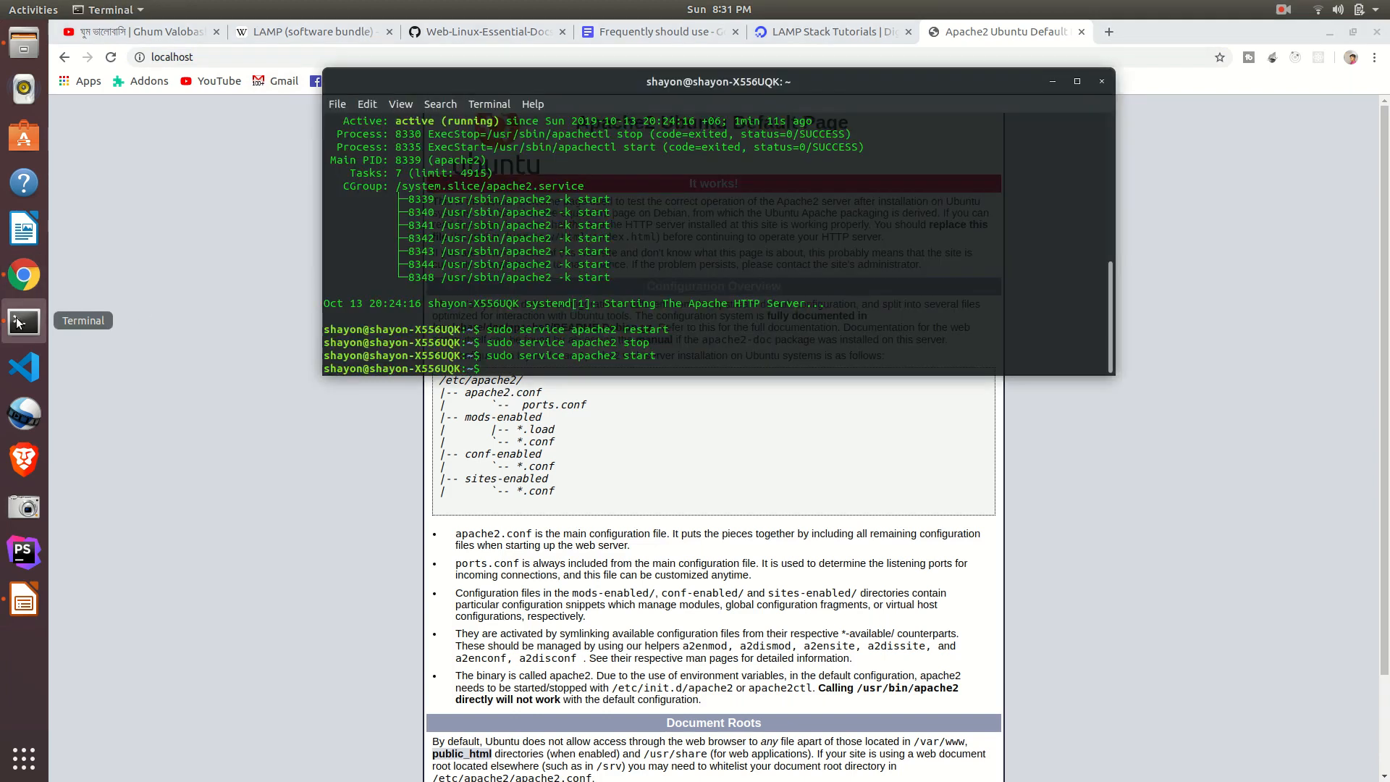
pyautogui.press('Up')
pyautogui.press('Up')
pyautogui.press('Up')
pyautogui.press('Return')
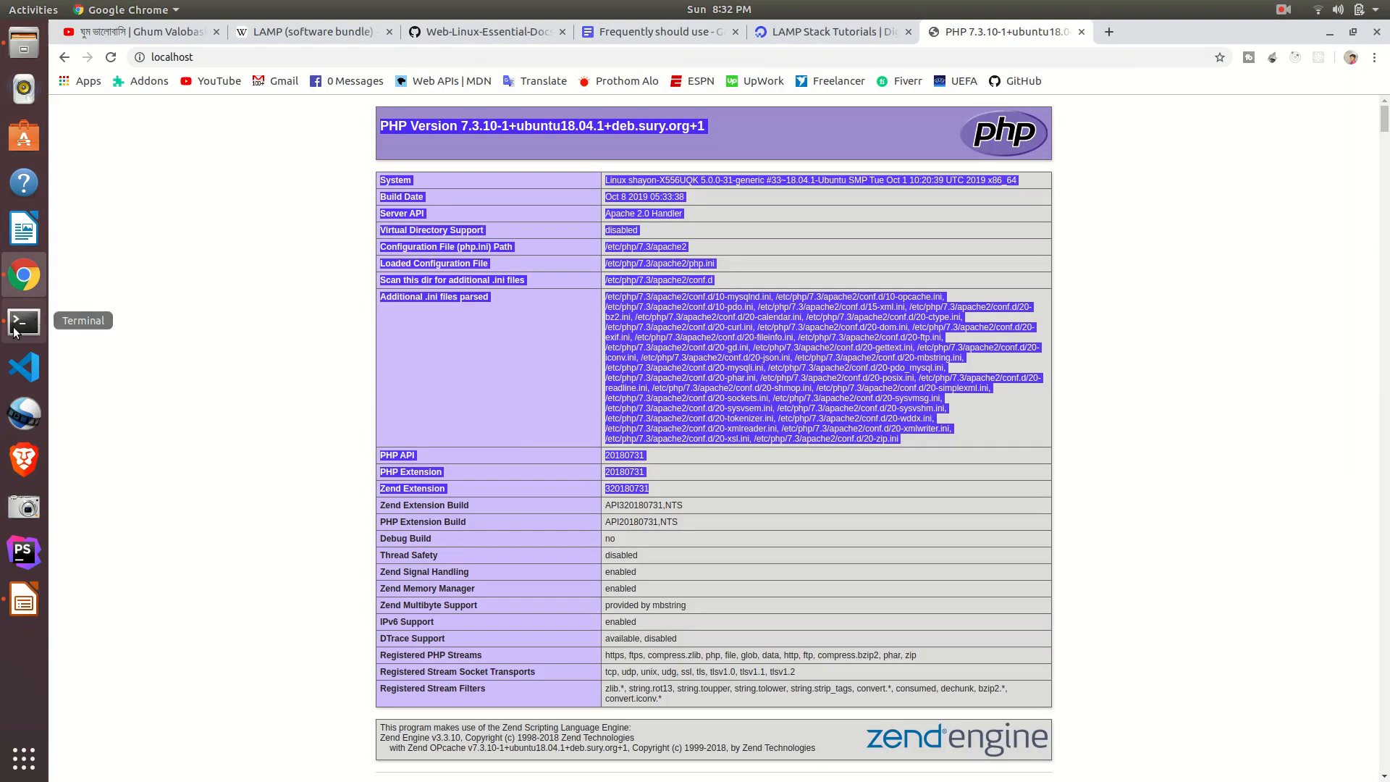
pyautogui.click(24, 320)
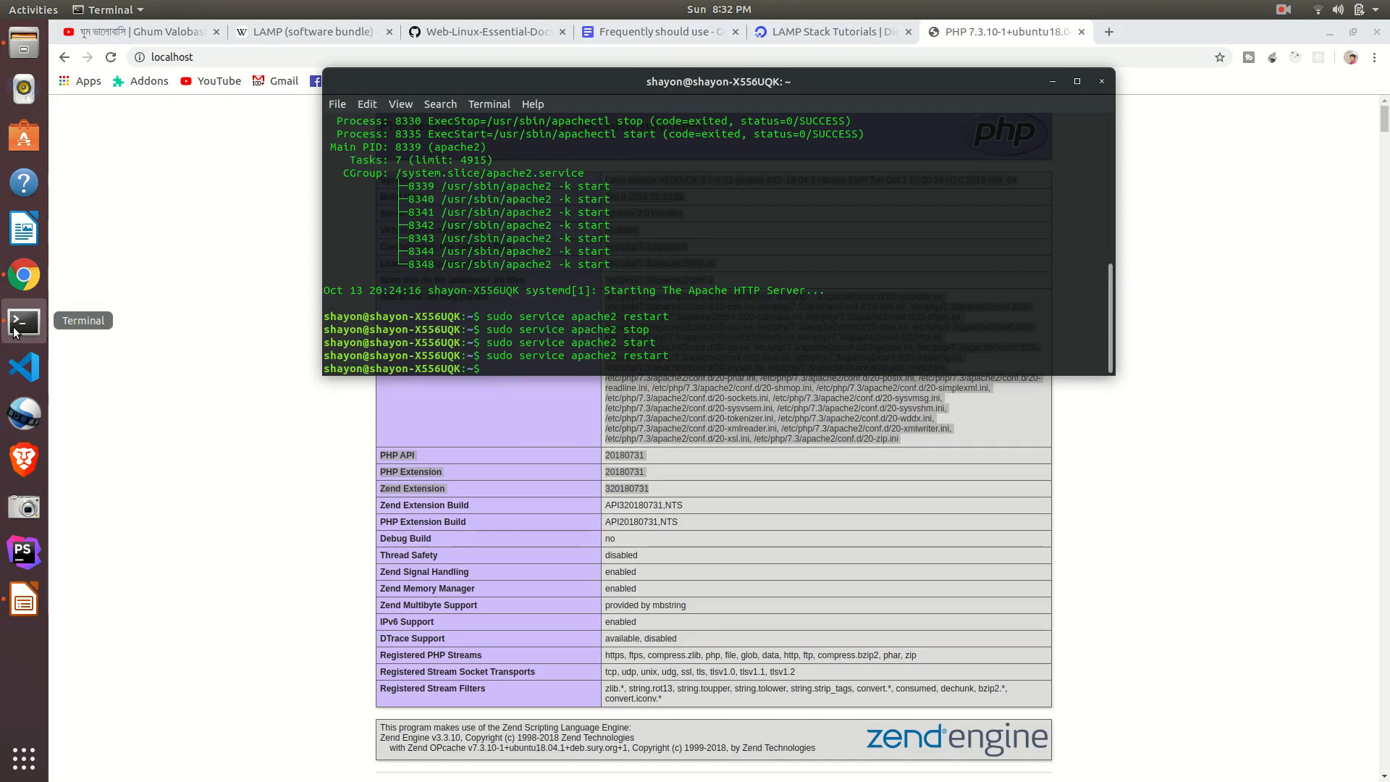
pyautogui.write('sudo install')
# Install mysql-server with apt and confirm the mysql service is active (running)
pyautogui.hotkey('ctrl', 'Left')
pyautogui.press('Left')
pyautogui.write('apt')
pyautogui.press('End')
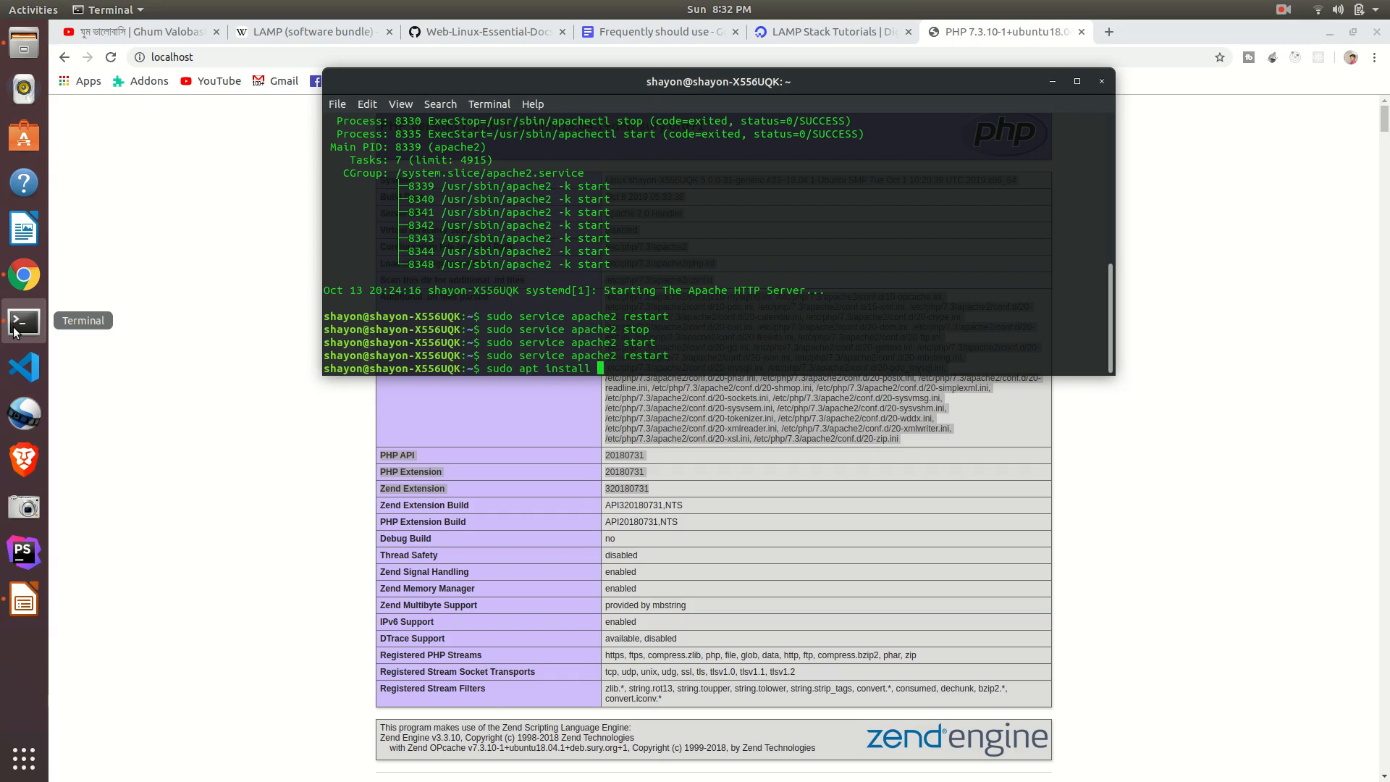
pyautogui.write('mysql-server')
pyautogui.press('Return')
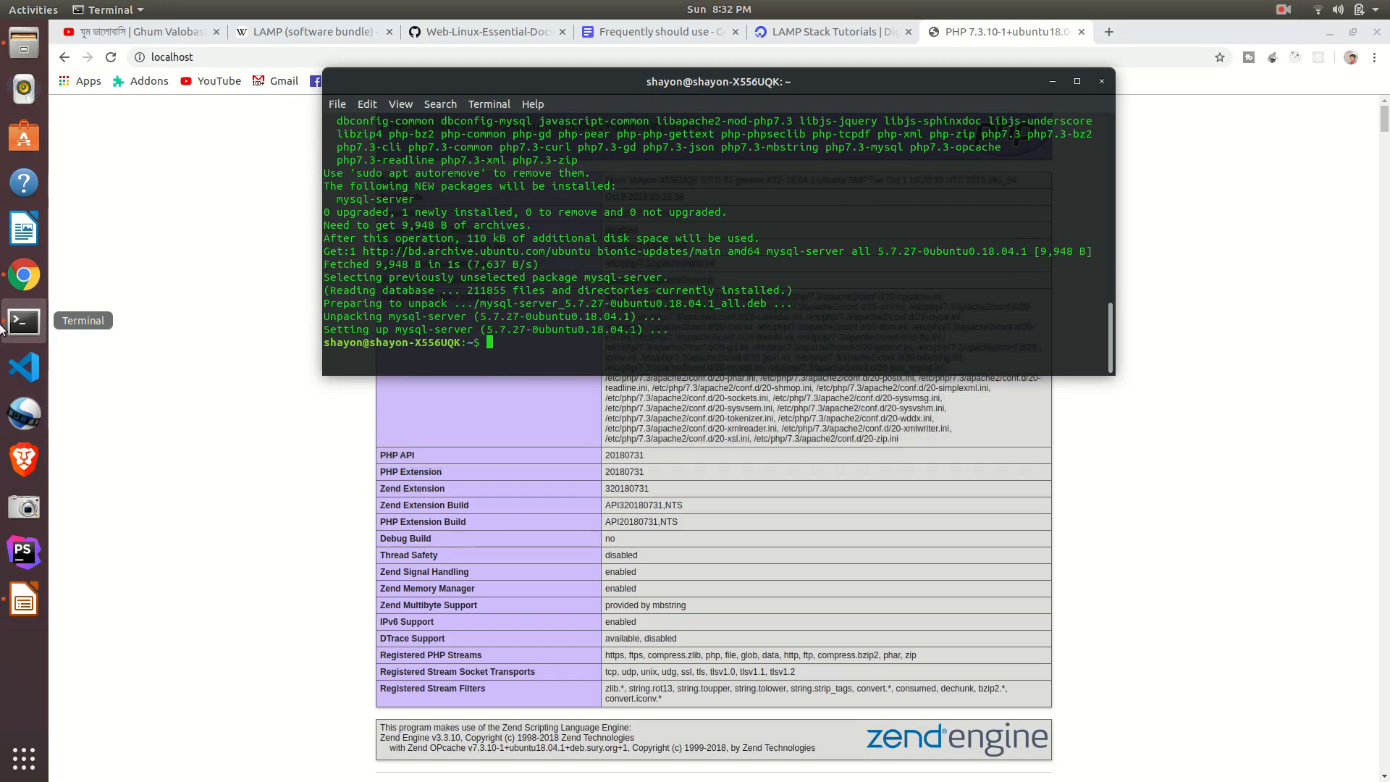
pyautogui.write('sudo ser')
pyautogui.write('vice ')
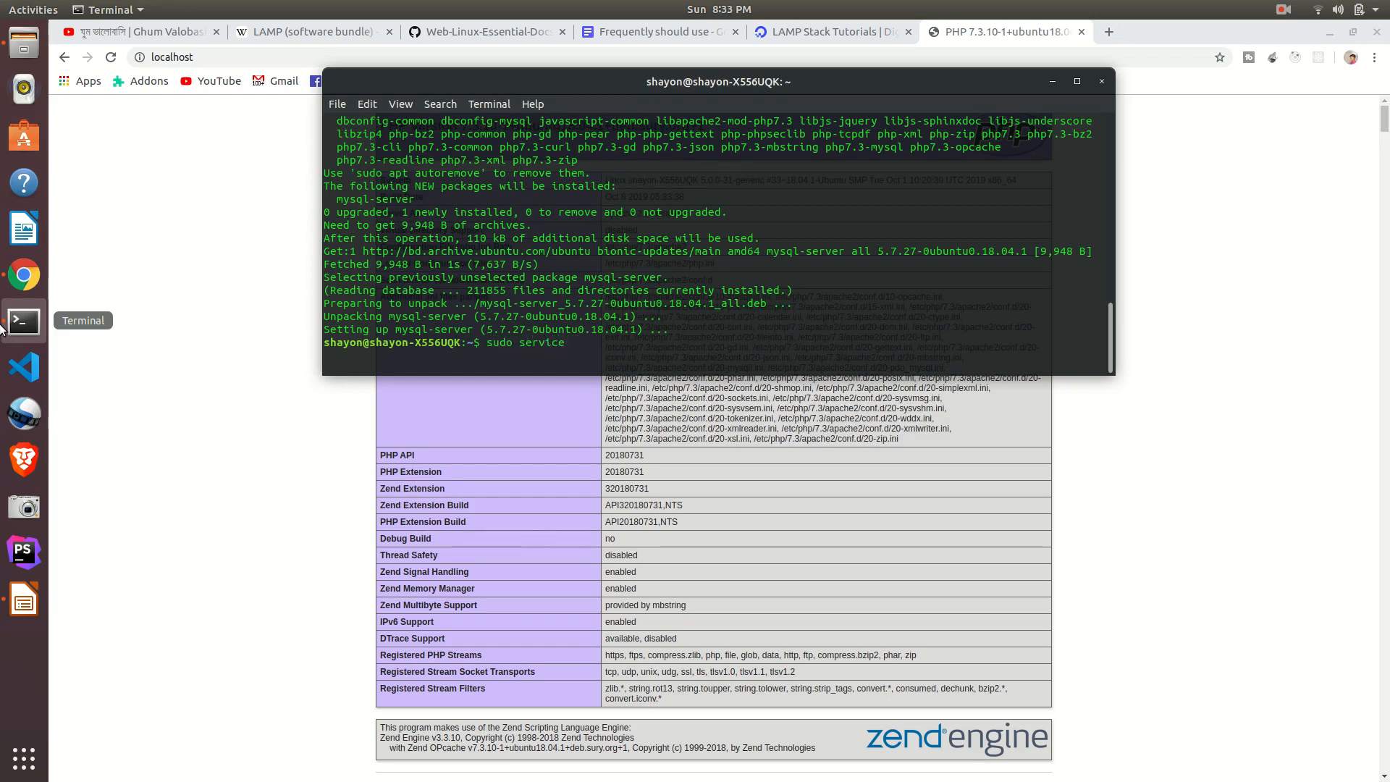
pyautogui.write('mysql s')
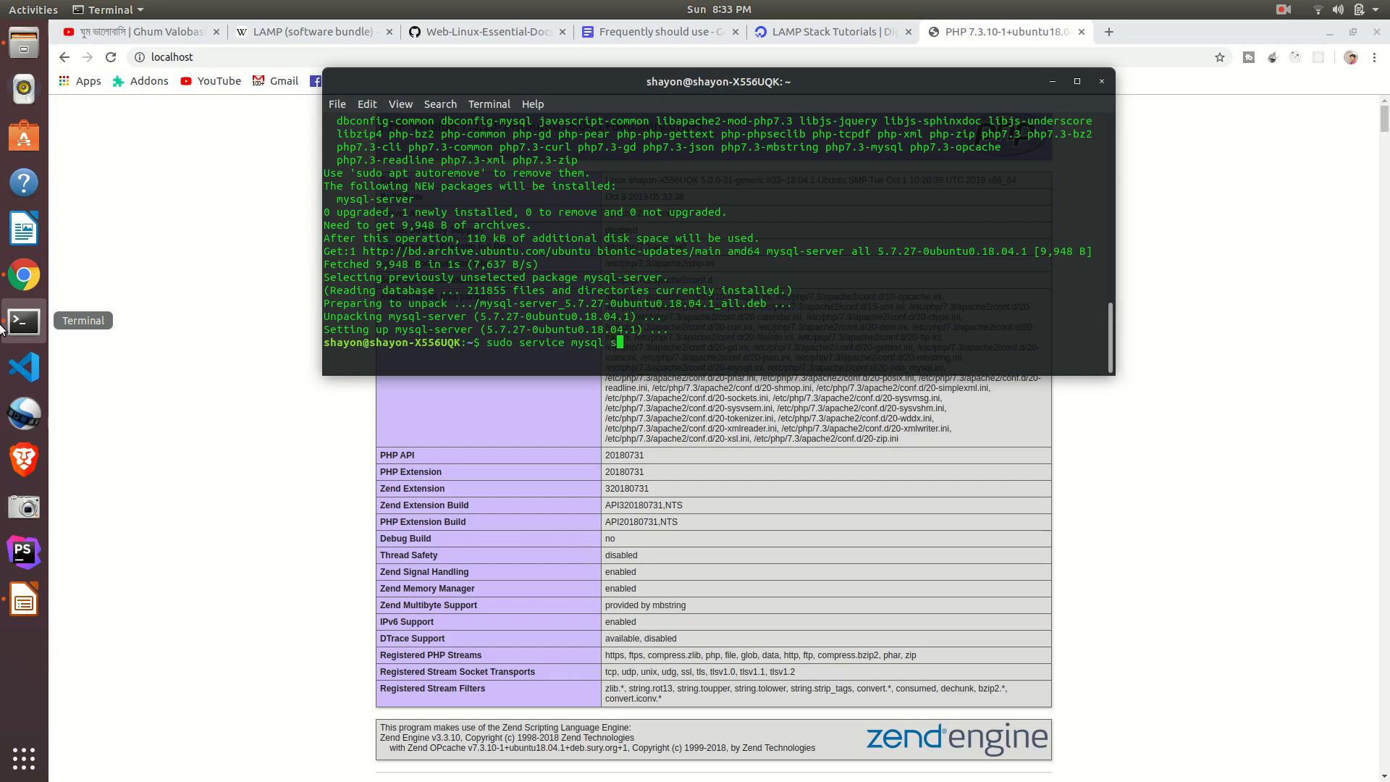
pyautogui.write('tatus')
pyautogui.press('Return')
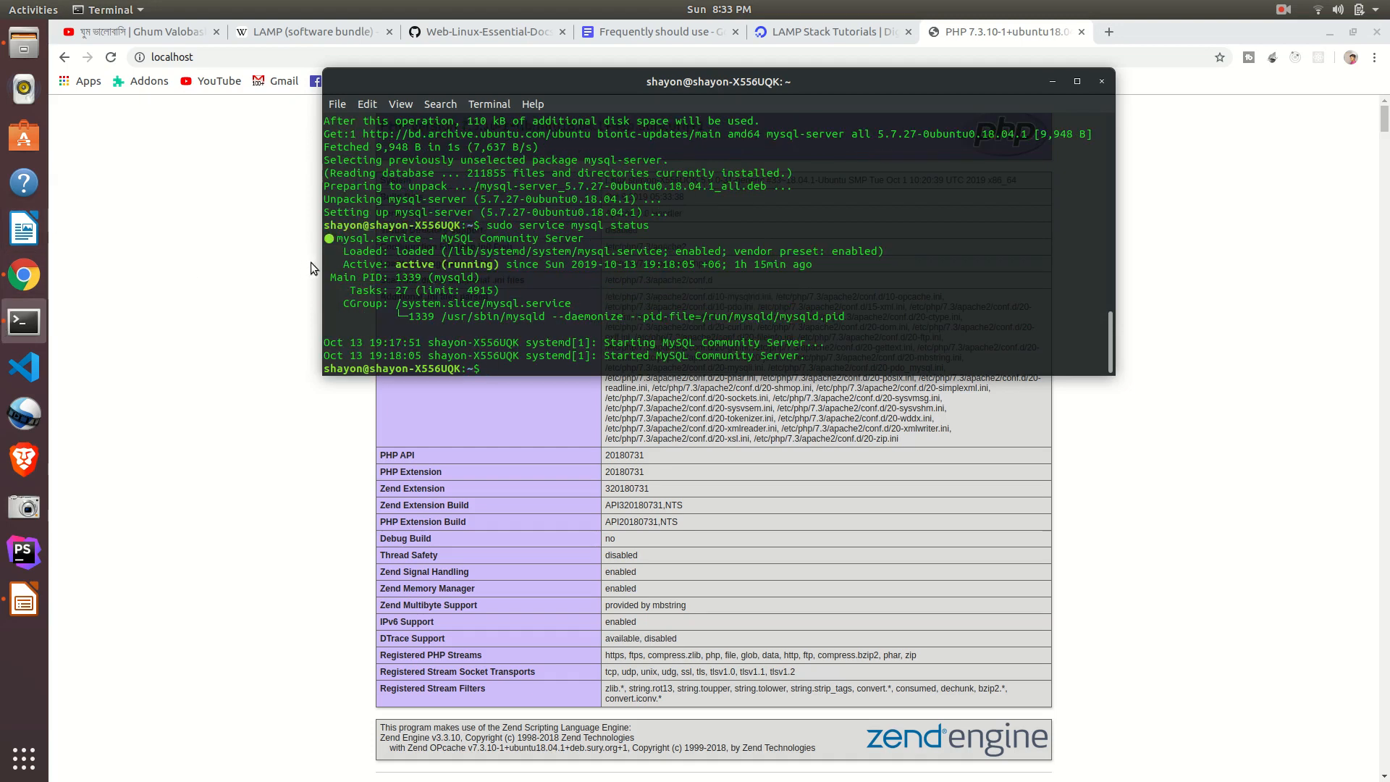
pyautogui.moveTo(343, 264); pyautogui.dragTo(499, 263)
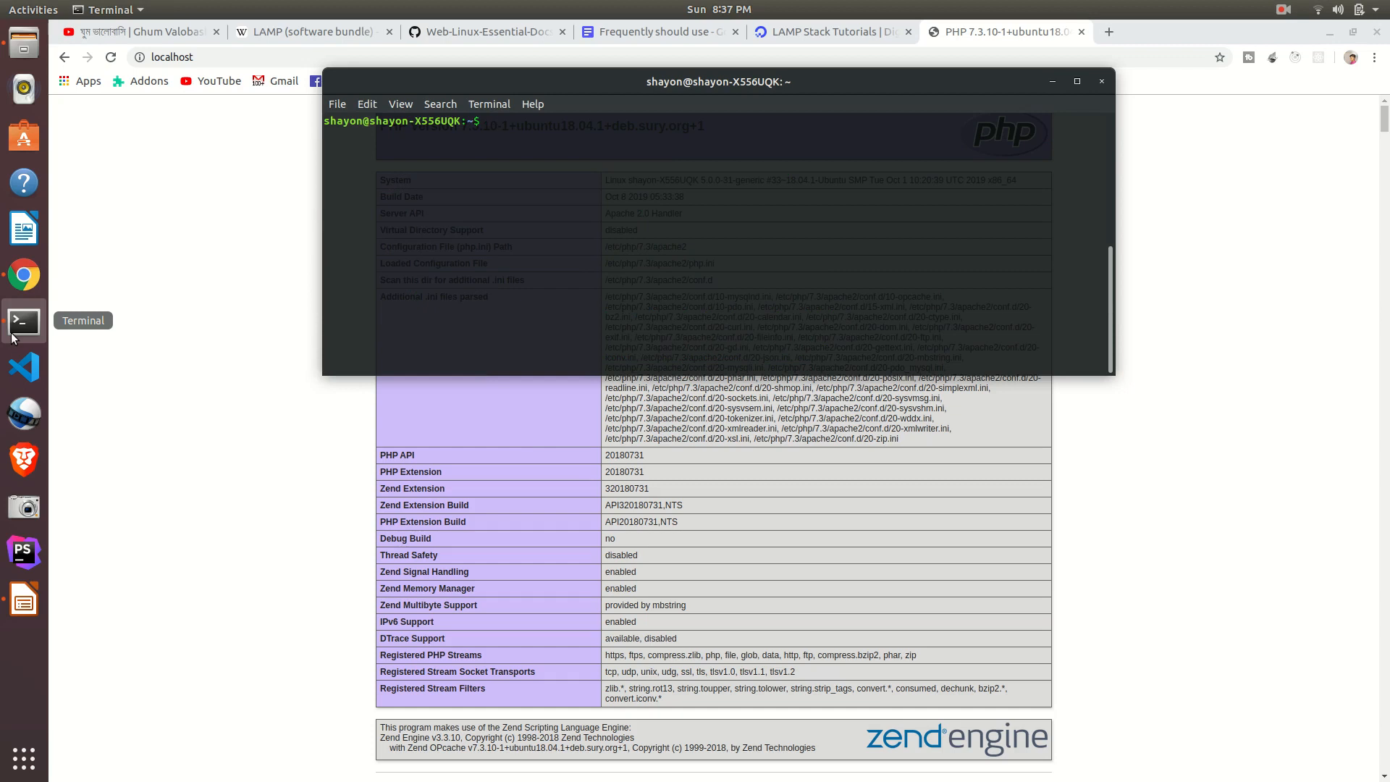
pyautogui.write('sudo ')
pyautogui.write('mysql-')
pyautogui.write('secure')
# Run mysql_secure_installation, declining password validation and keeping the root password
pyautogui.press('Left')
pyautogui.press('Left')
pyautogui.press('Left')
pyautogui.press('Left')
pyautogui.press('Left')
pyautogui.press('BackSpace')
pyautogui.write('_')
pyautogui.press('End')
pyautogui.write('_')
pyautogui.write('installation')
pyautogui.press('Return')
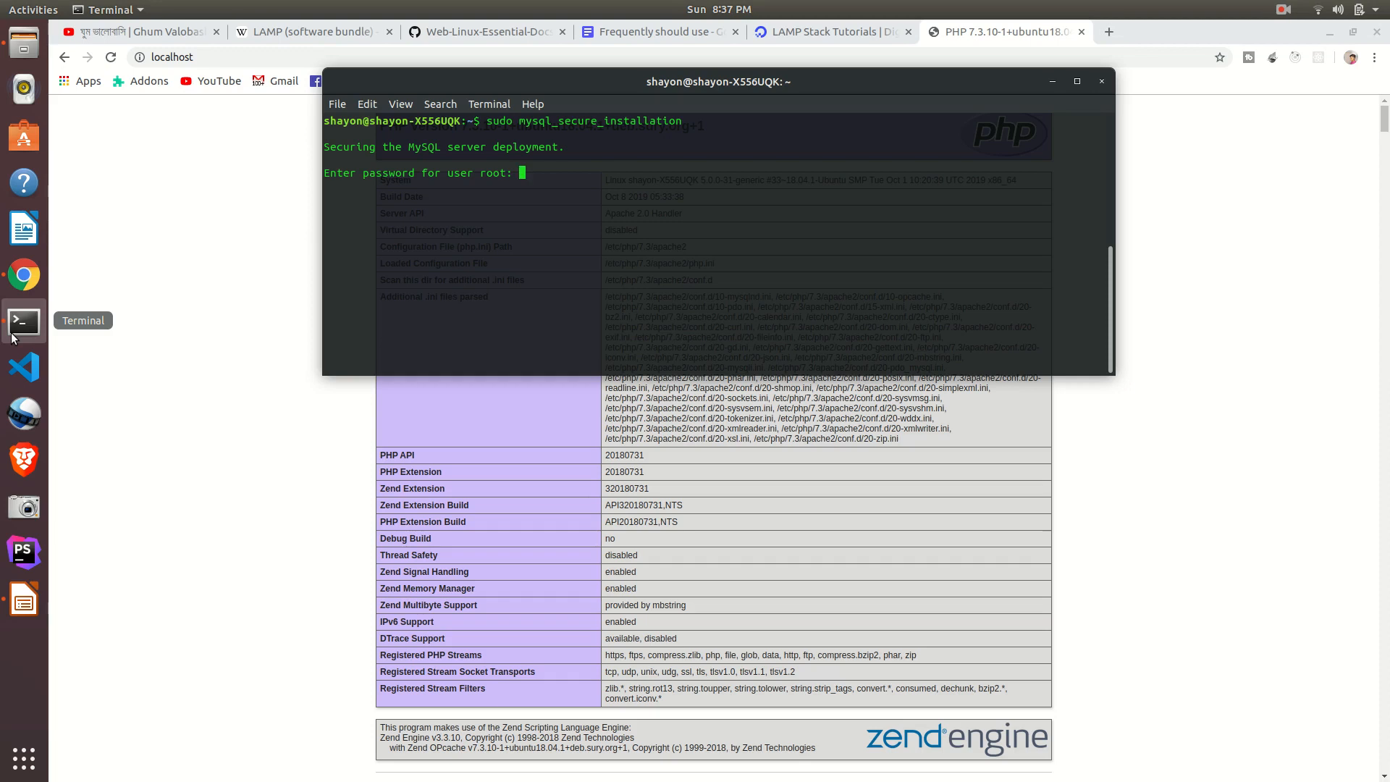
pyautogui.press('Return')
pyautogui.write('no')
pyautogui.press('Return')
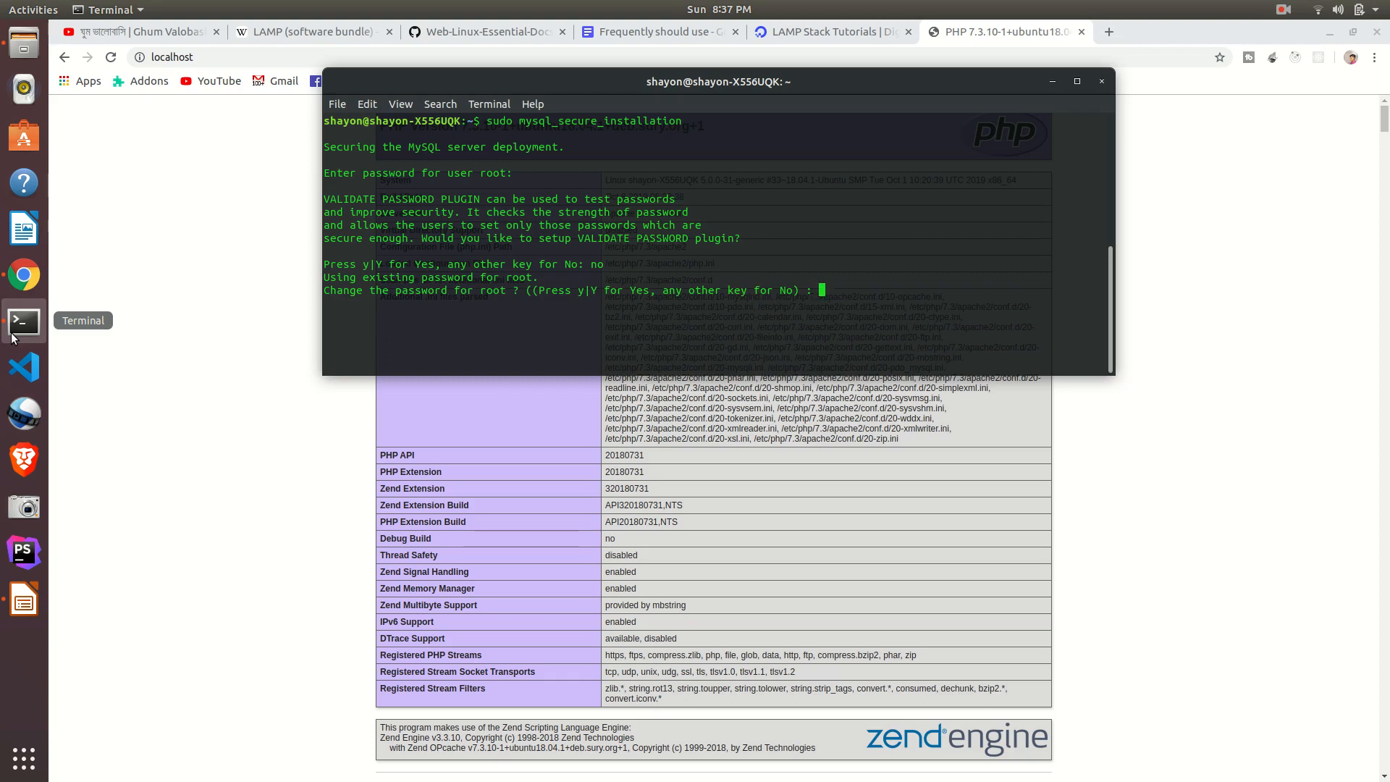
pyautogui.write('no')
pyautogui.press('Return')
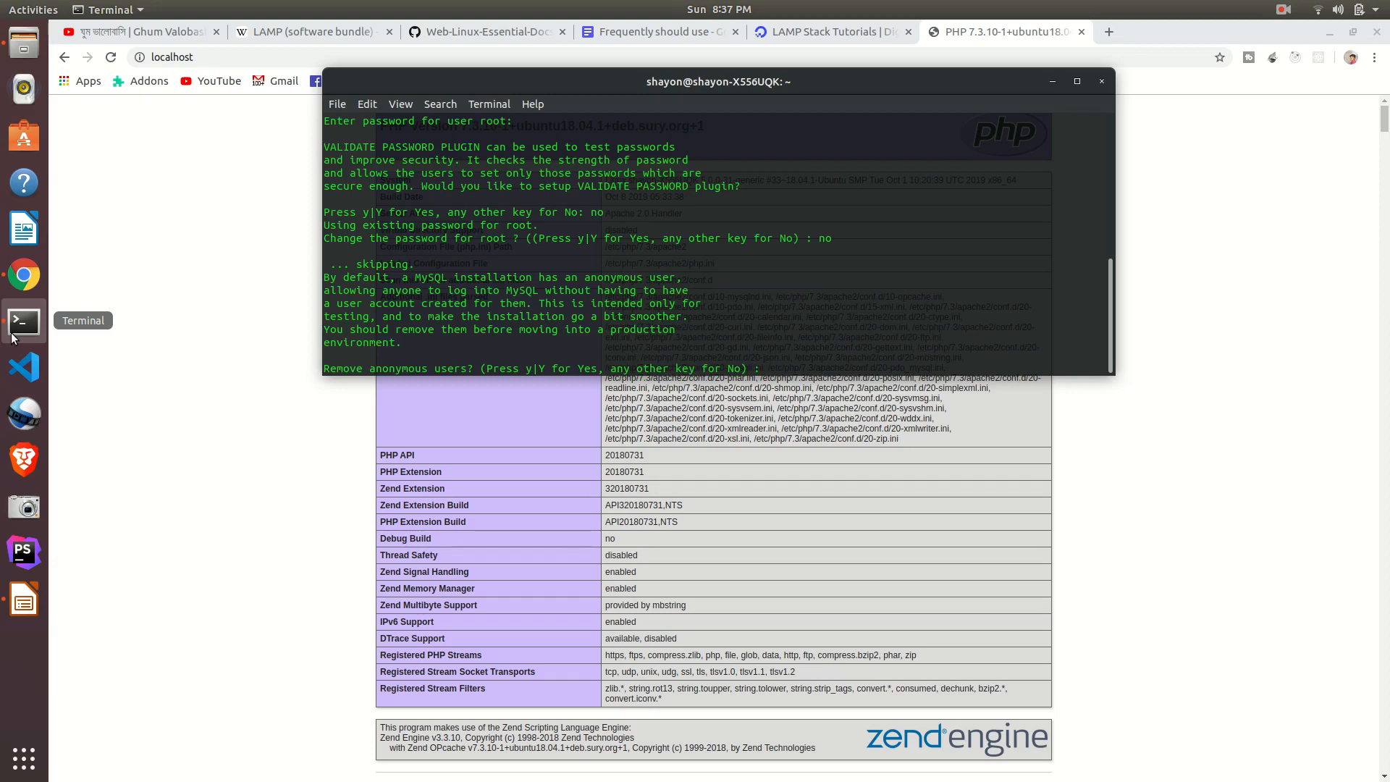
pyautogui.write('no')
# Keep anonymous users and remote root, remove the test database, skip privilege reload, clear the screen
pyautogui.press('Return')
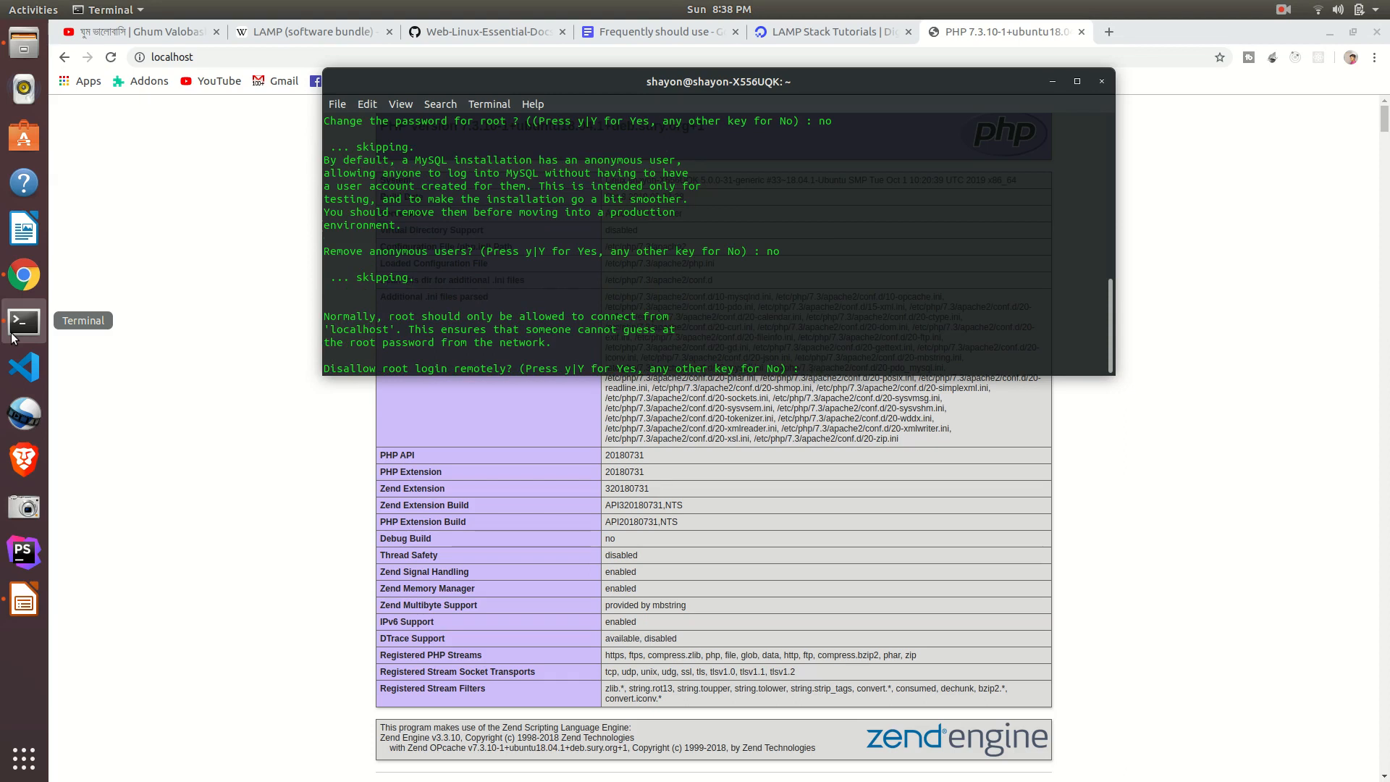
pyautogui.write('no')
pyautogui.press('Return')
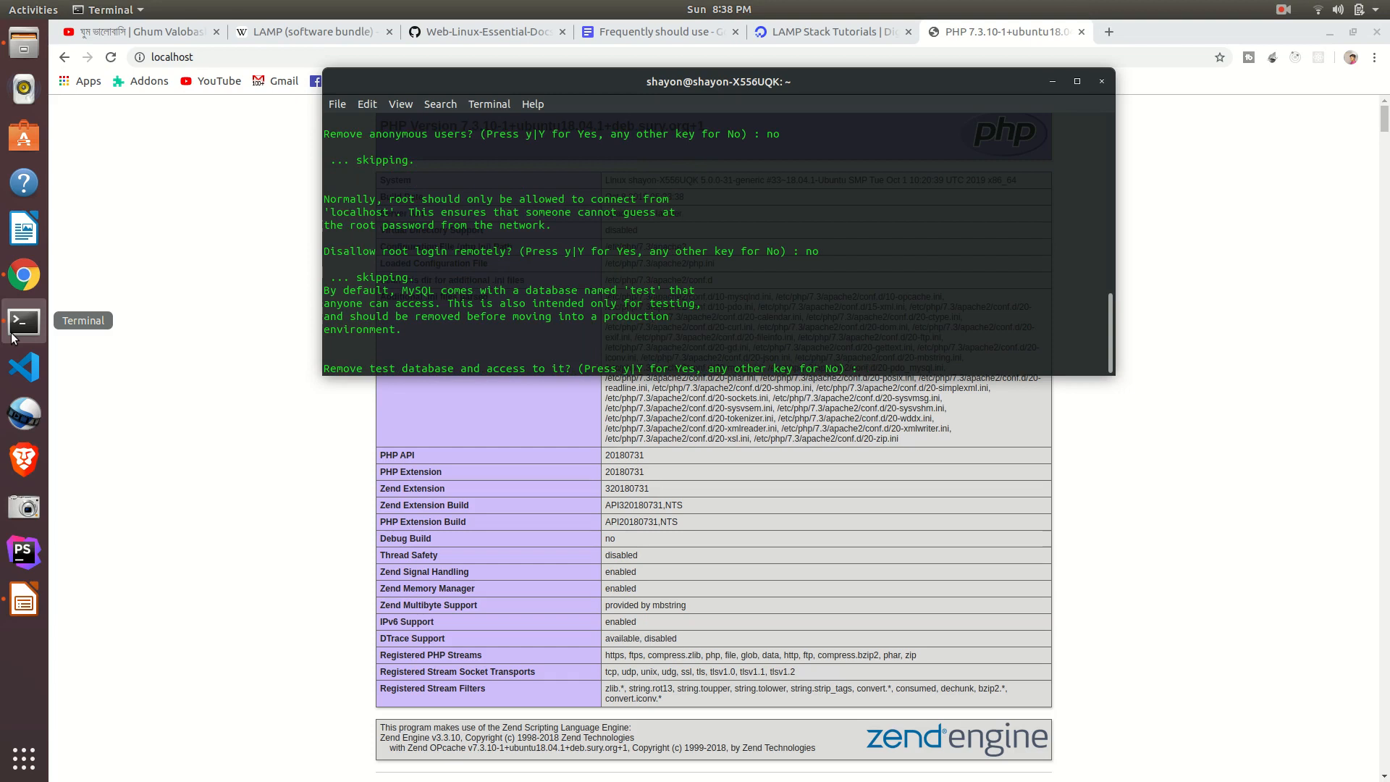
pyautogui.write('yes')
pyautogui.press('Return')
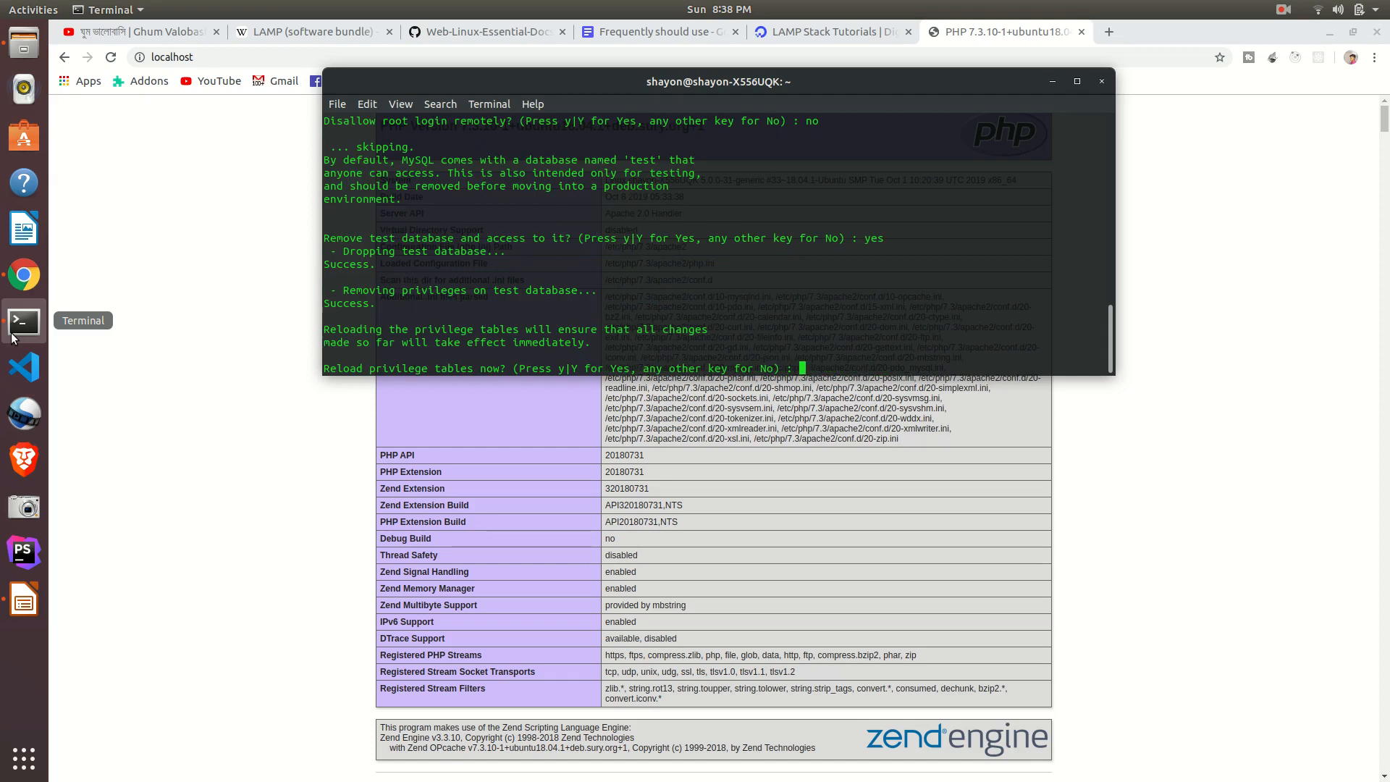
pyautogui.write('no')
pyautogui.press('Return')
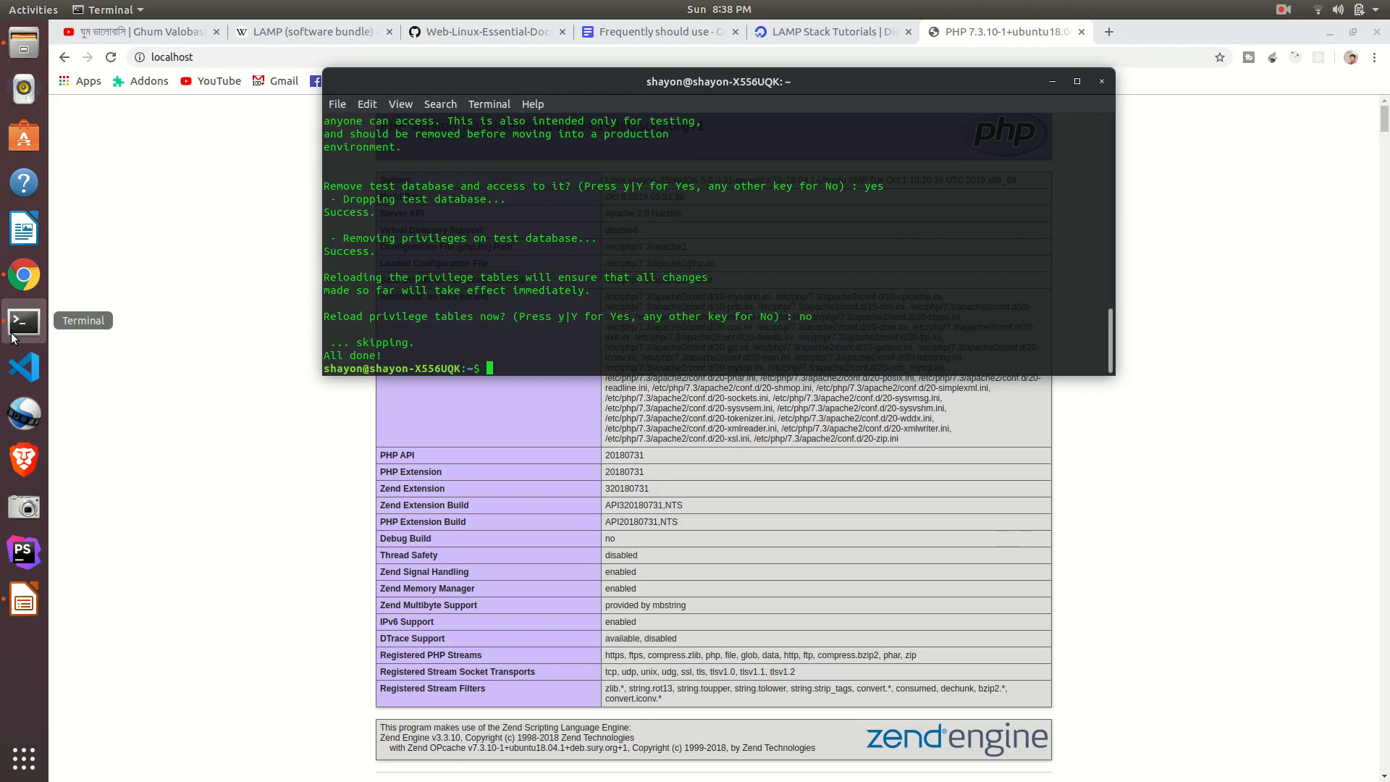
pyautogui.hotkey('ctrl', 'l')
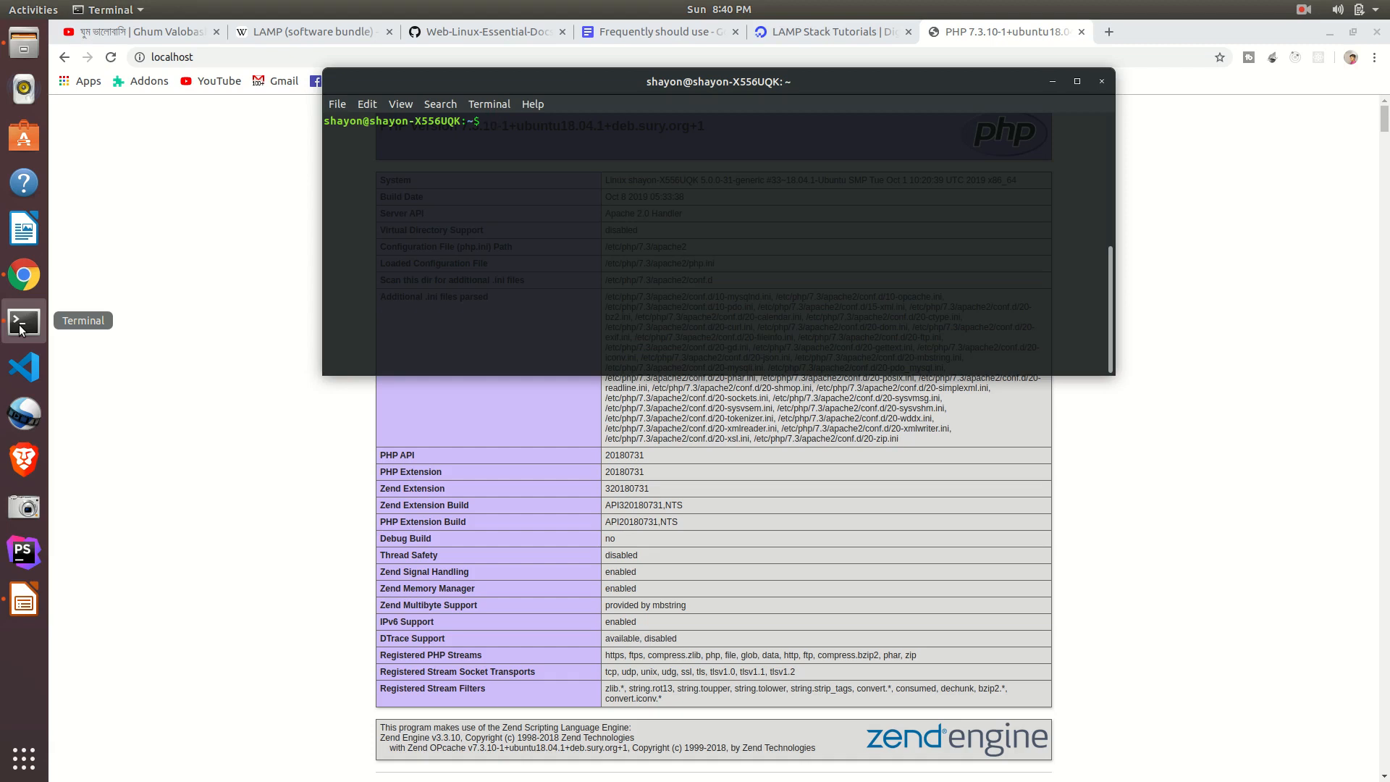
pyautogui.write('mysw')
# Log into MySQL as root with the password, then suspend the client with Ctrl+Z
pyautogui.press('BackSpace')
pyautogui.write('ql -')
pyautogui.write('u root -p')
pyautogui.press('Return')
pyautogui.press('Return')
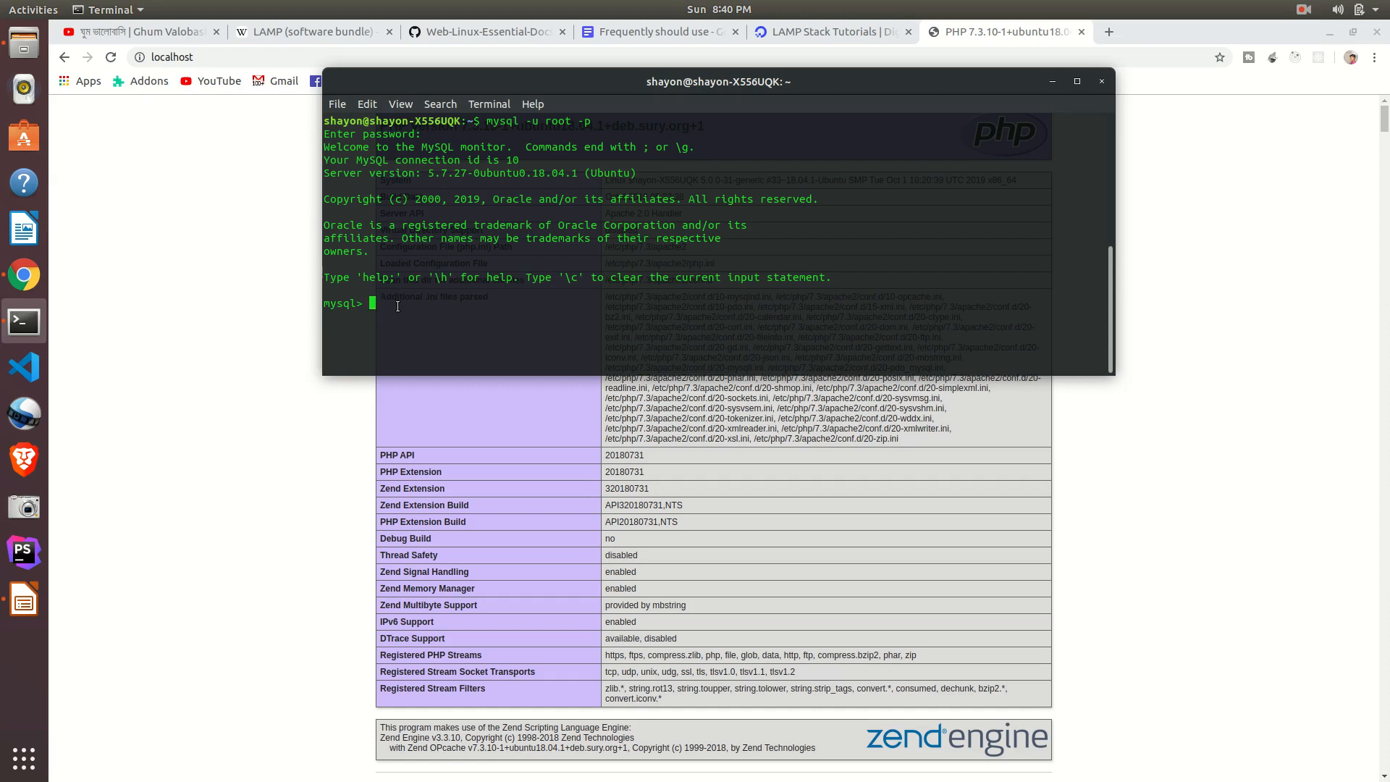
pyautogui.hotkey('ctrl', 'z')
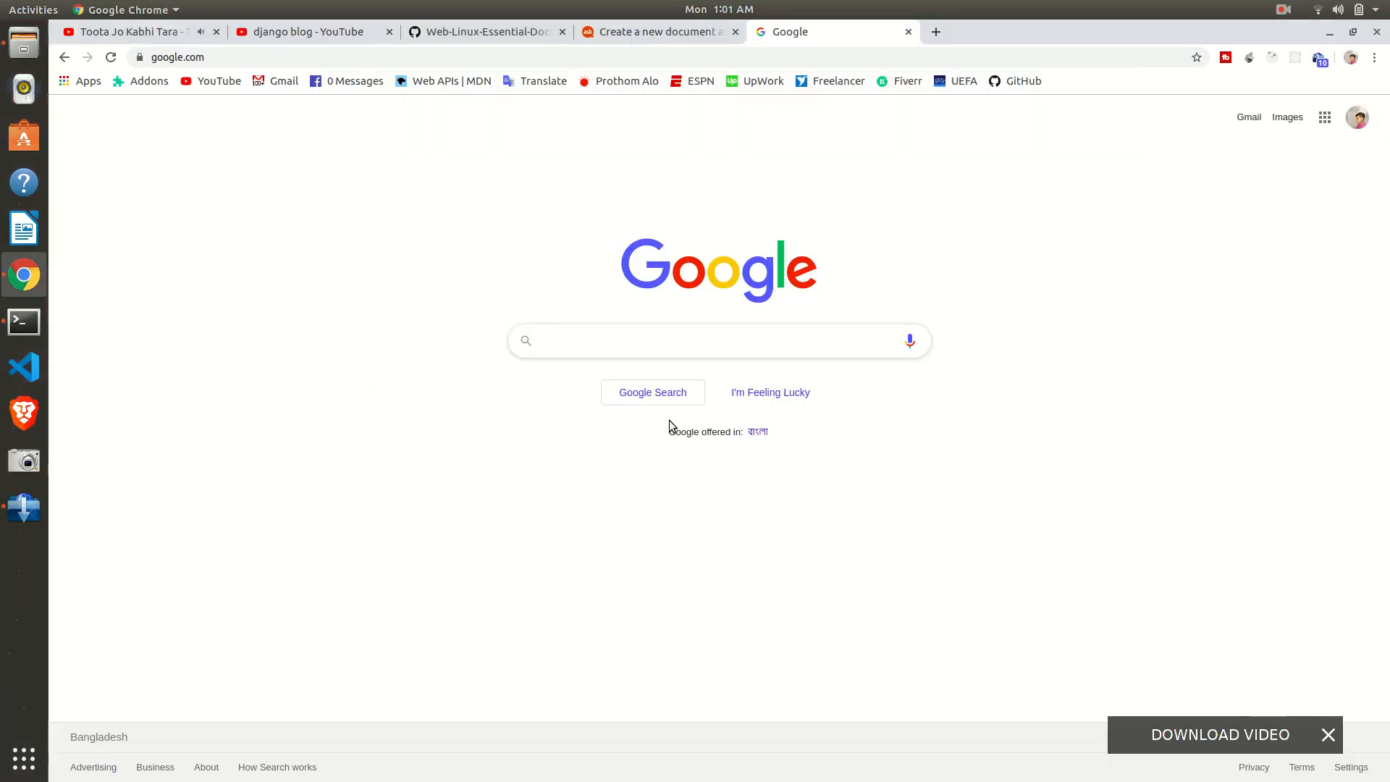
# Search Google for 'php ppa'
pyautogui.click(24, 323)
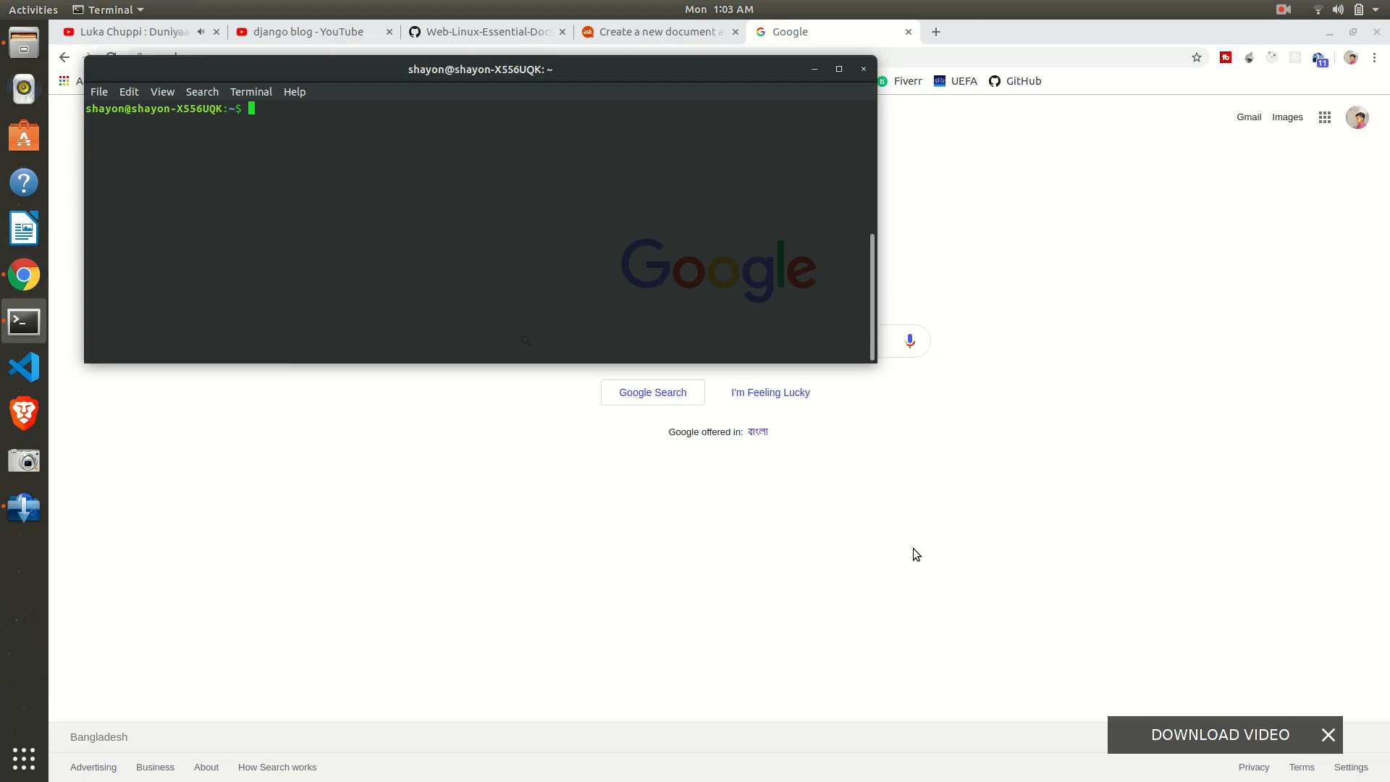
pyautogui.click(914, 405)
pyautogui.click(576, 345)
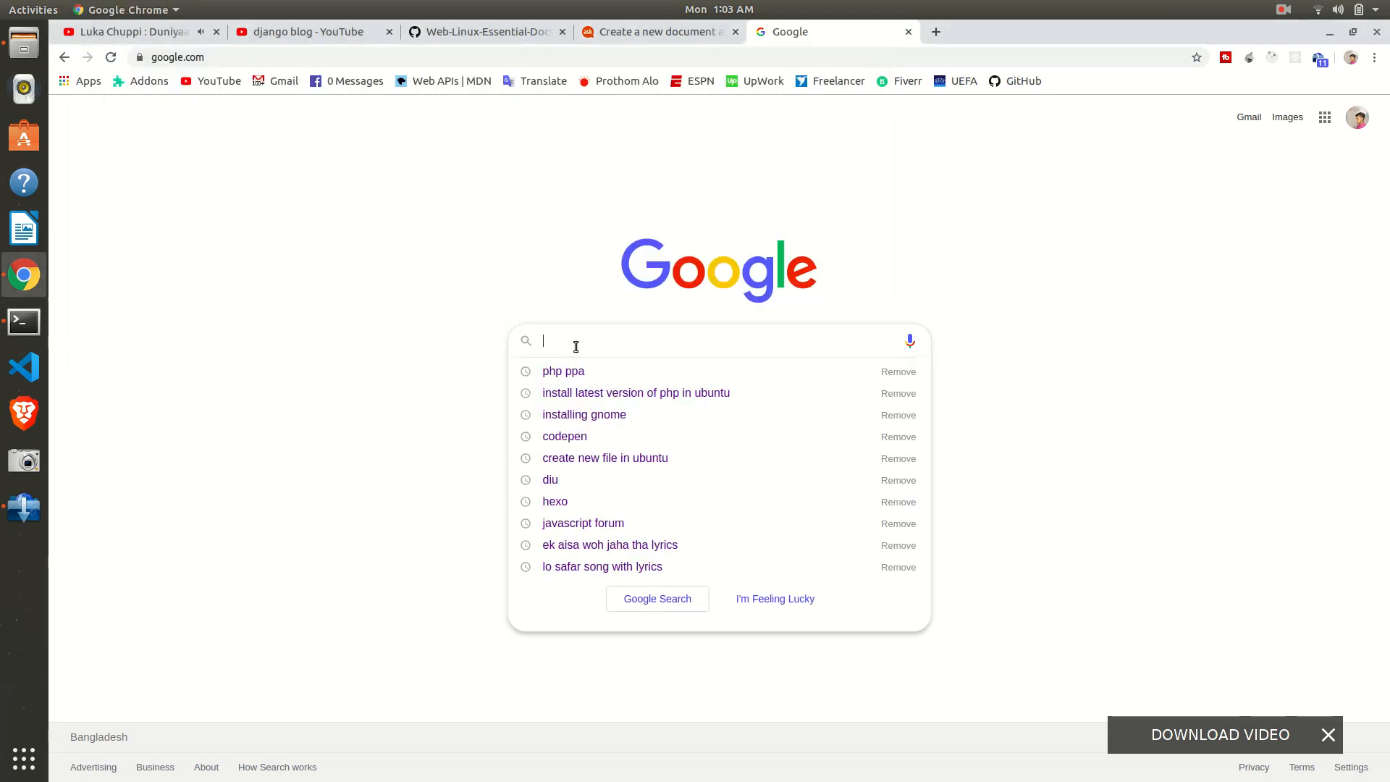
pyautogui.write('php ppa')
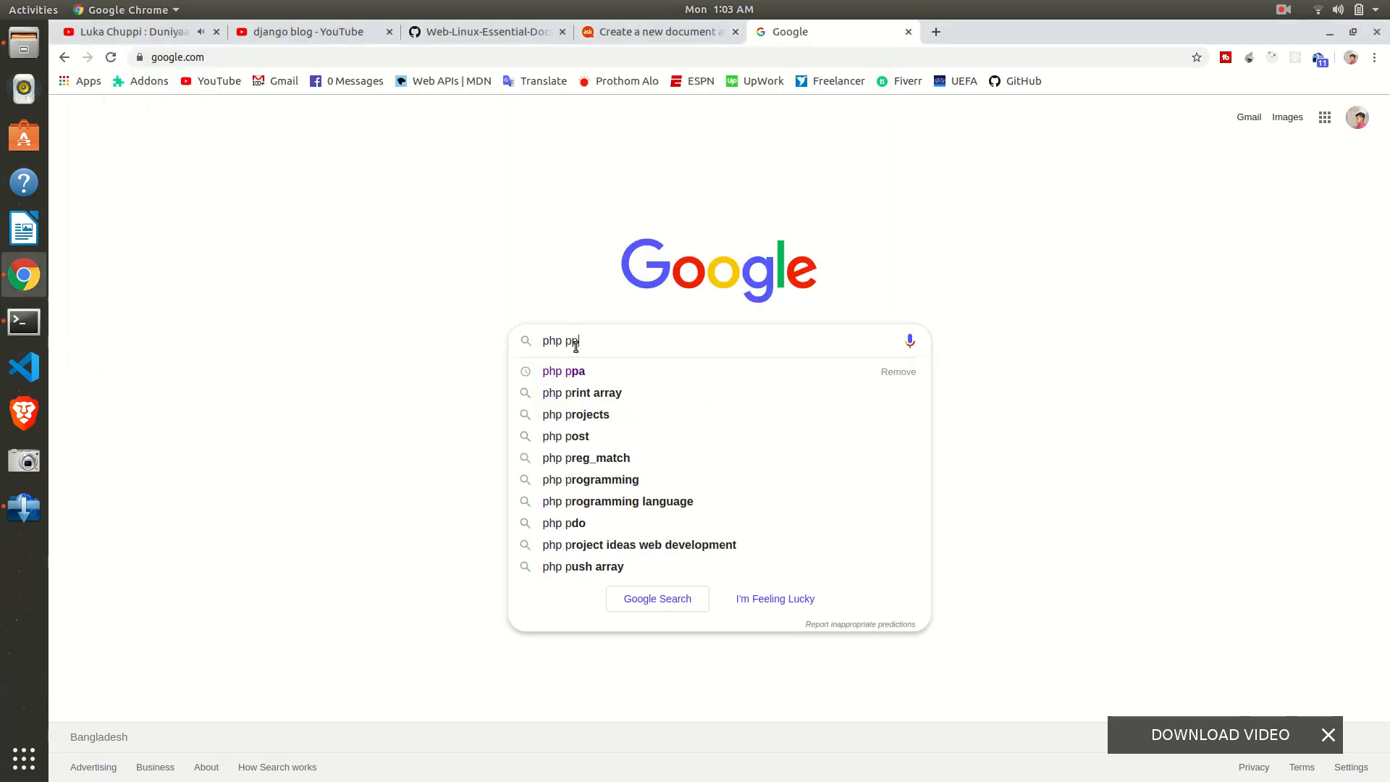
pyautogui.press('Return')
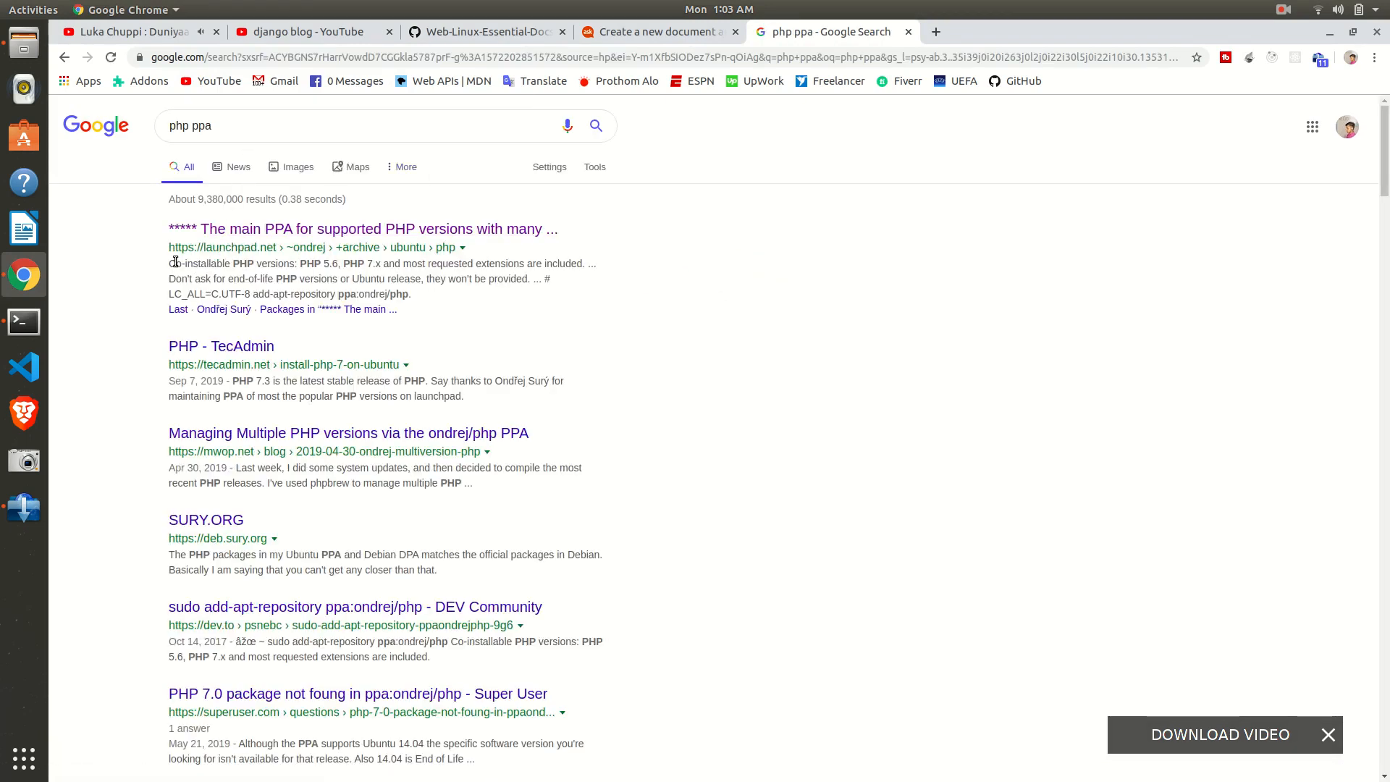
# Load the ondrej/php Launchpad page and select its add-apt-repository command
pyautogui.middleClick(257, 232)
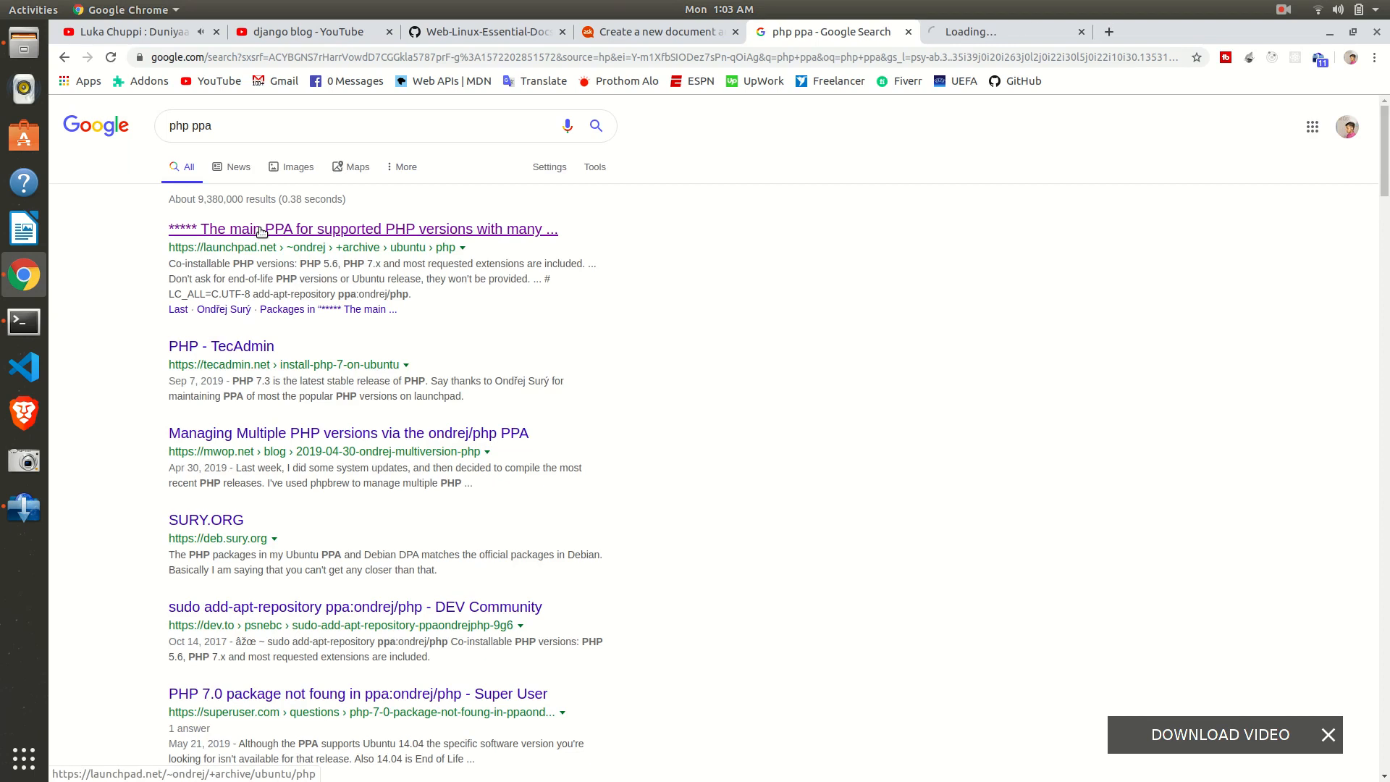
pyautogui.click(977, 31)
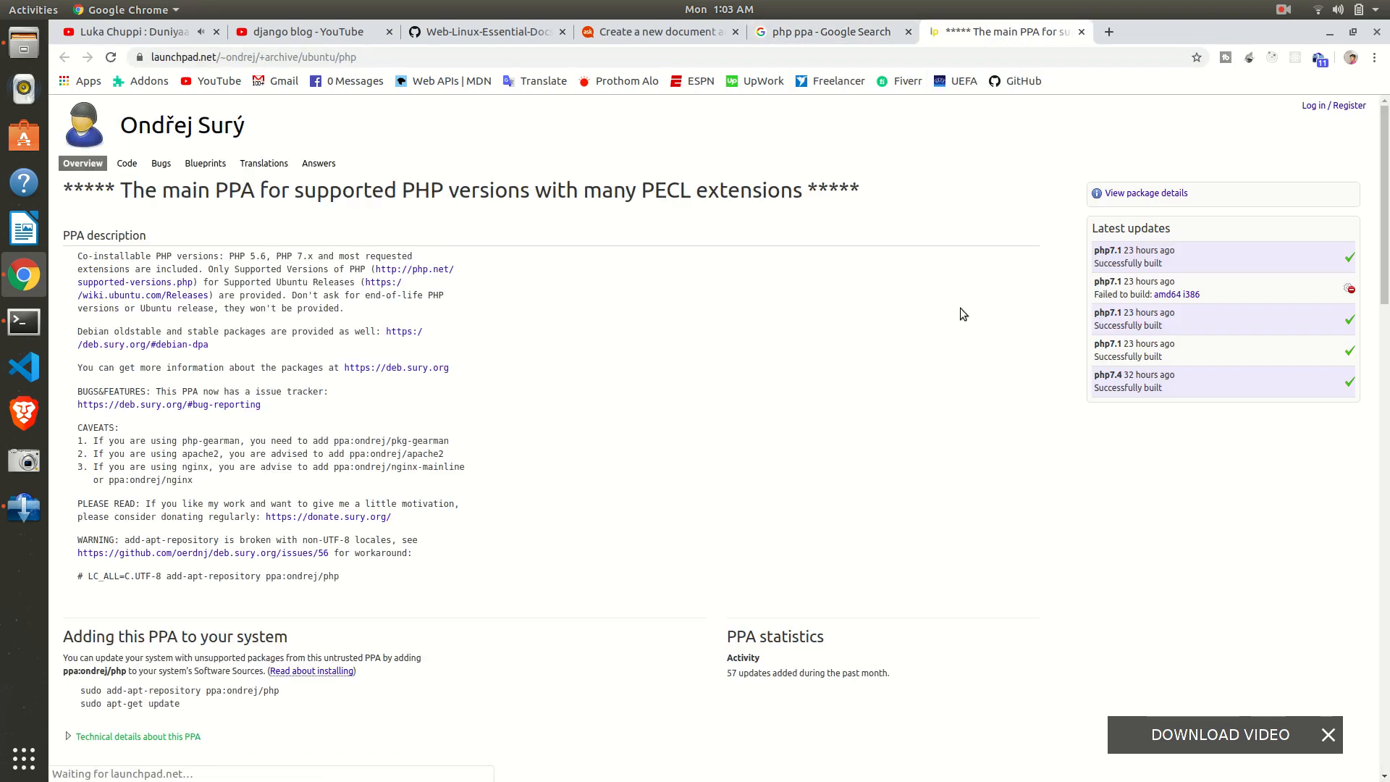
pyautogui.scroll(-4, 435, 434)
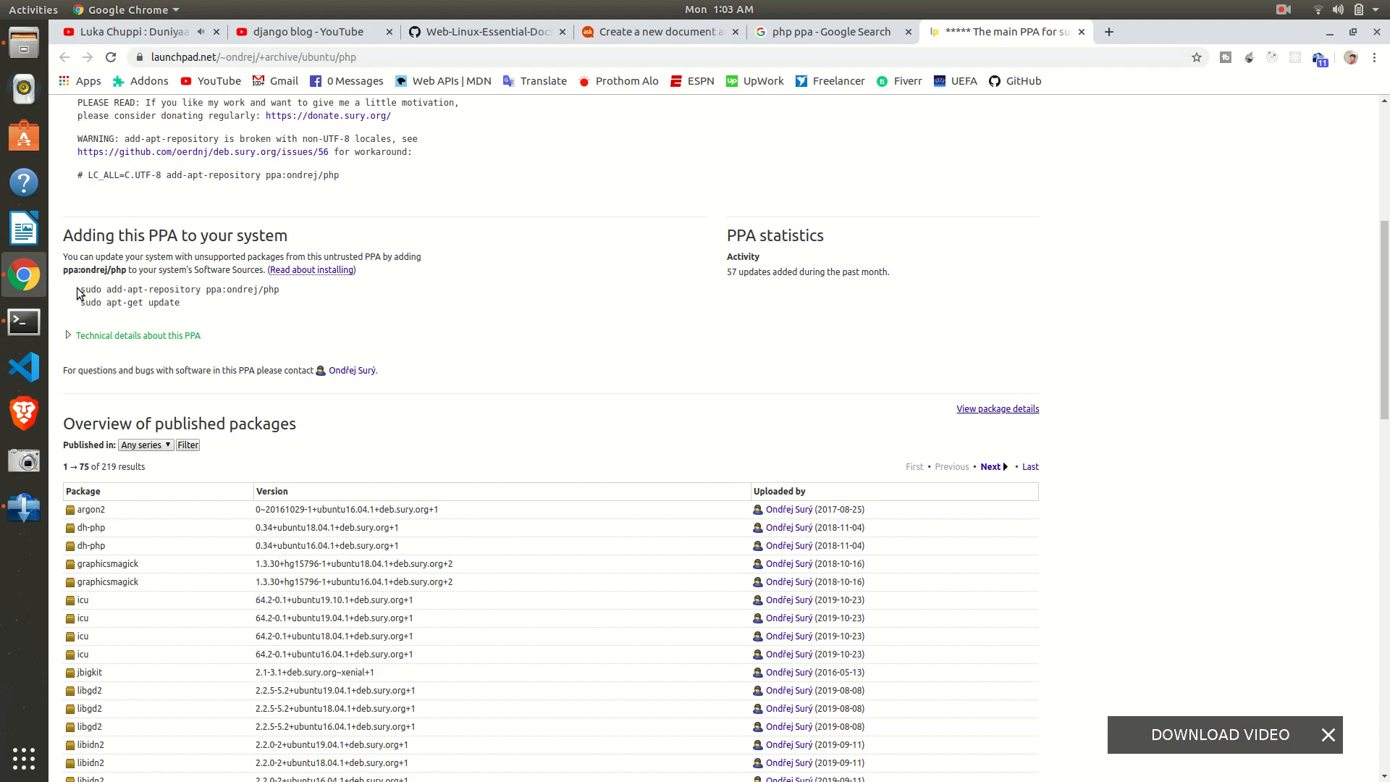
pyautogui.moveTo(81, 290); pyautogui.dragTo(281, 289)
# Paste and run add-apt-repository ppa:ondrej/php in Terminal, confirming the new PPA
pyautogui.rightClick(248, 289)
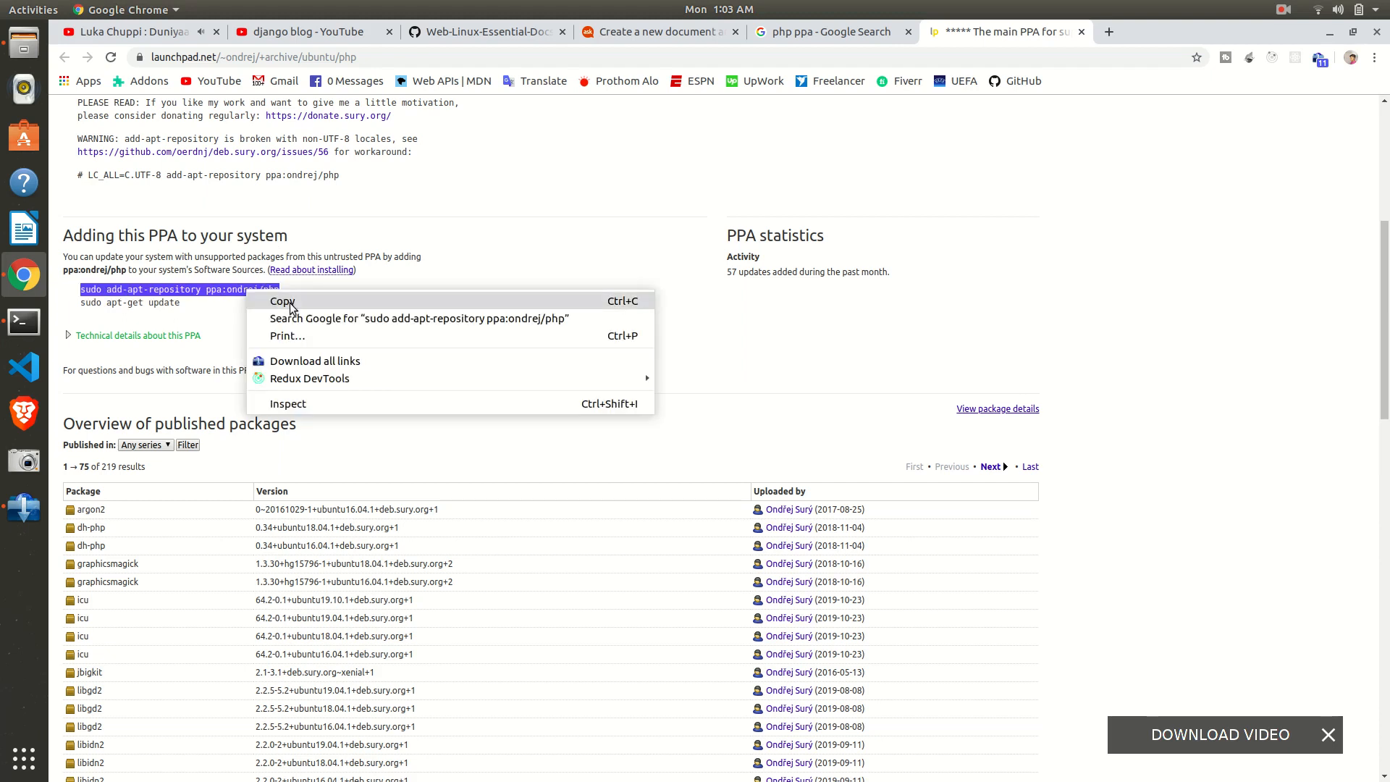
pyautogui.click(280, 300)
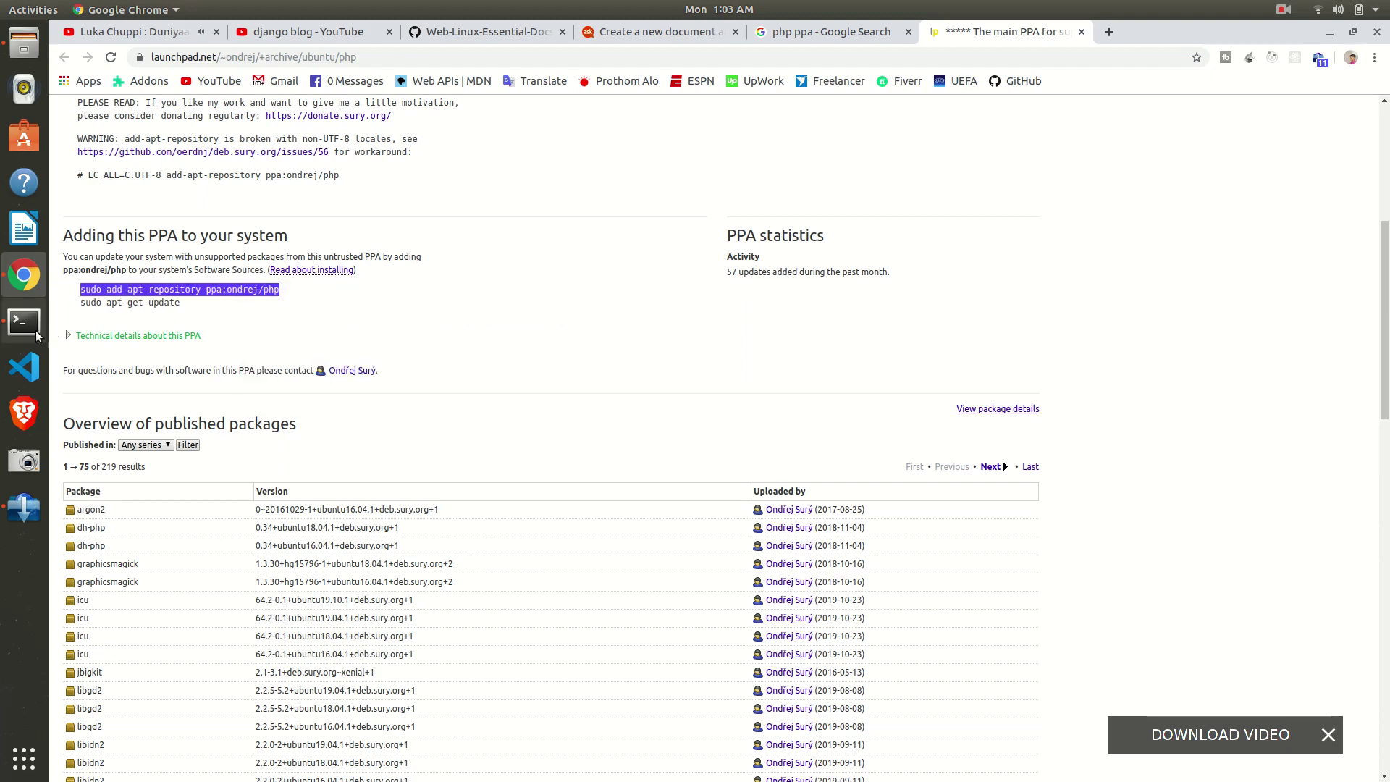
pyautogui.rightClick(343, 181)
pyautogui.click(371, 189)
pyautogui.press('Return')
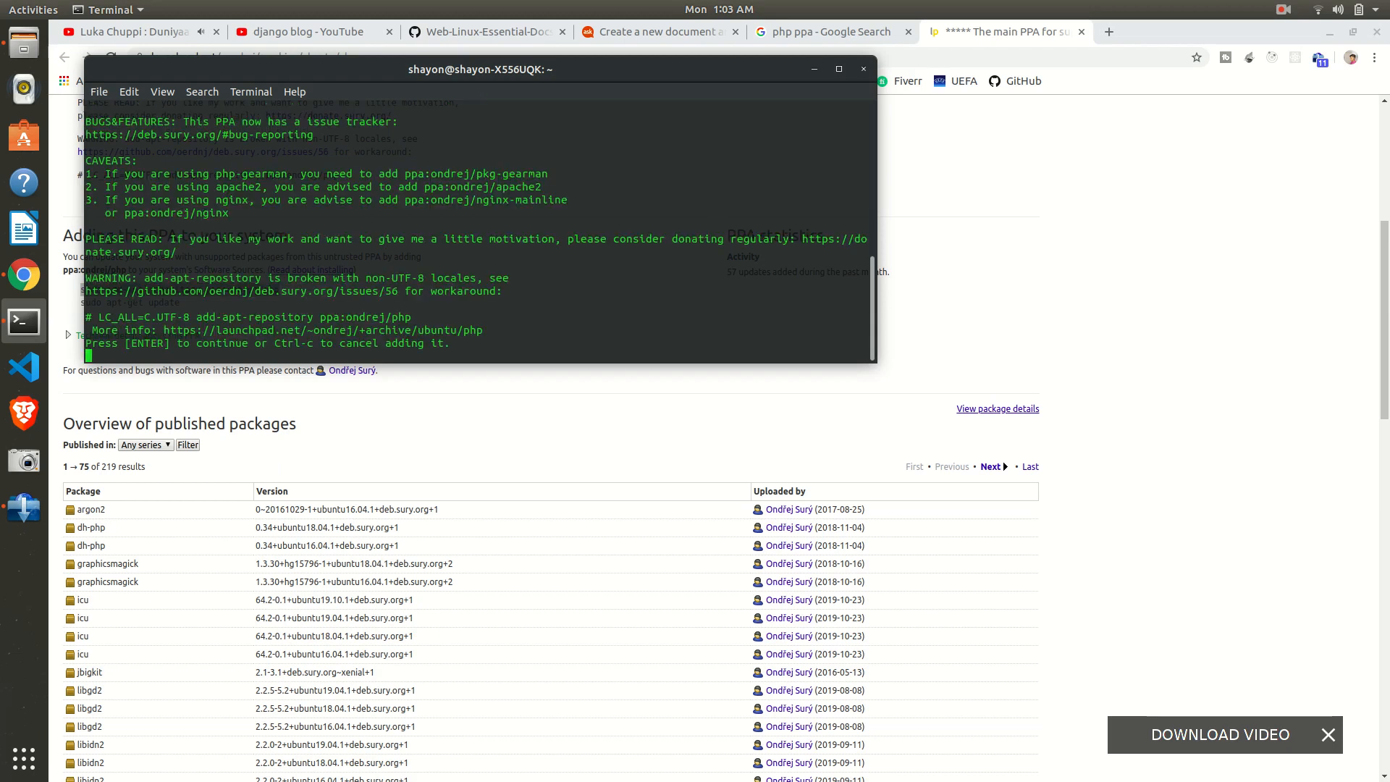
pyautogui.press('Return')
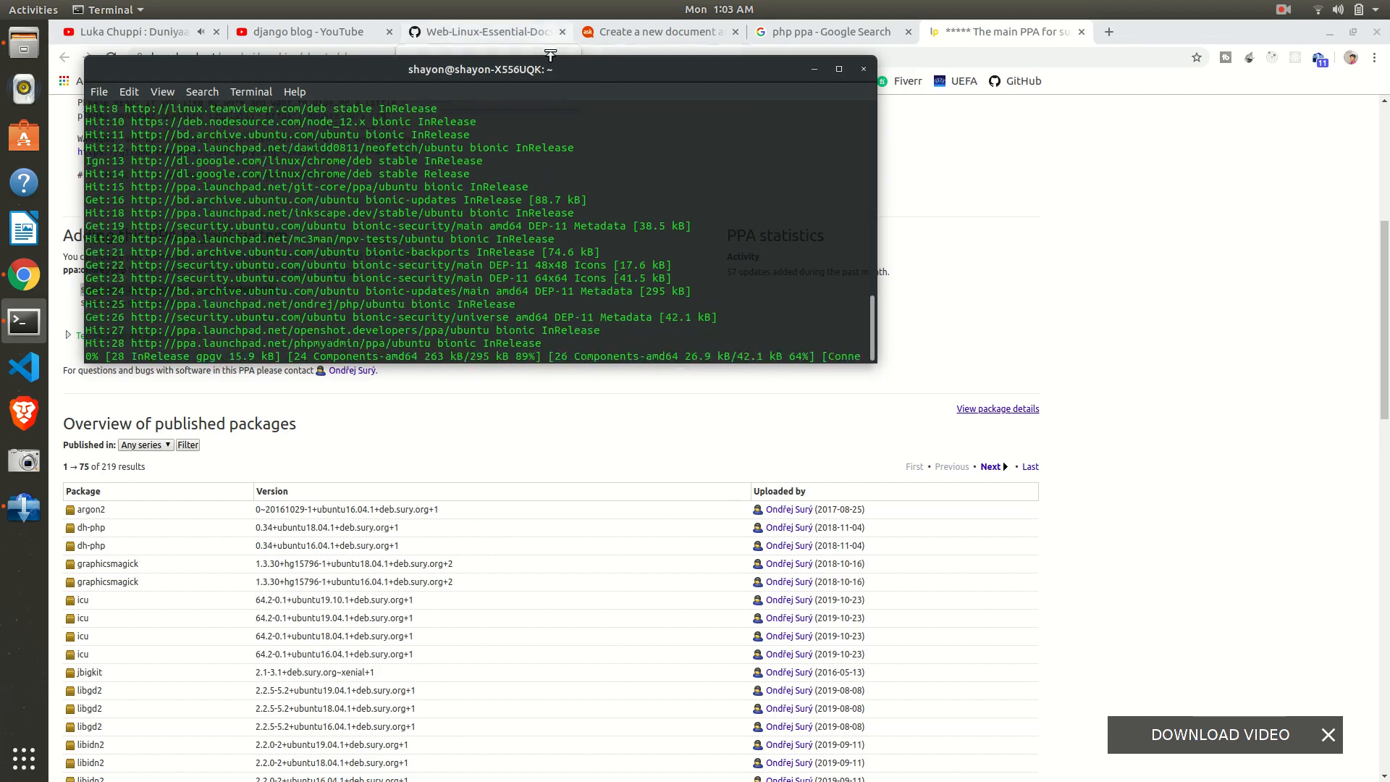
pyautogui.moveTo(552, 68); pyautogui.dragTo(881, 62)
# Copy 'sudo apt-get update' from the page and run it in Terminal to refresh package lists
pyautogui.moveTo(183, 303); pyautogui.dragTo(82, 303)
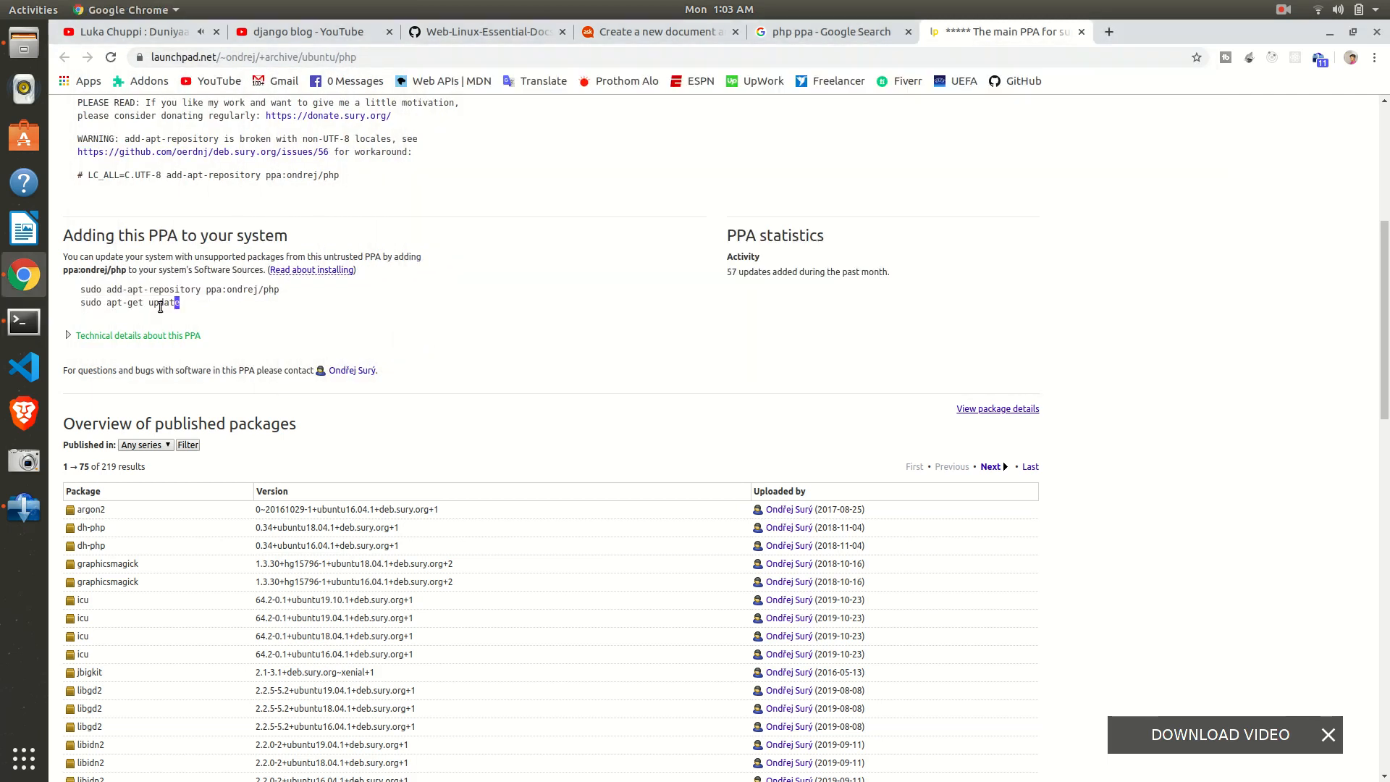
pyautogui.rightClick(127, 301)
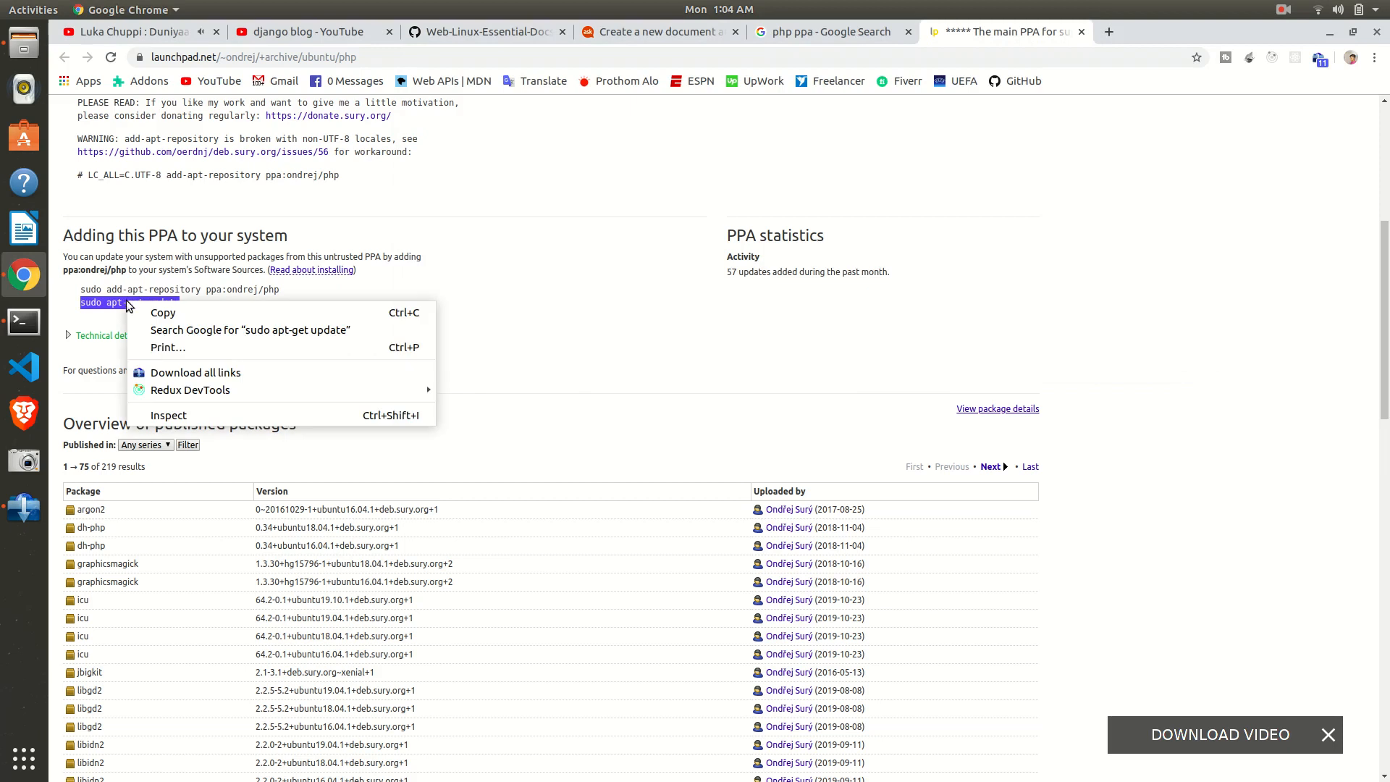
pyautogui.click(176, 313)
pyautogui.click(23, 321)
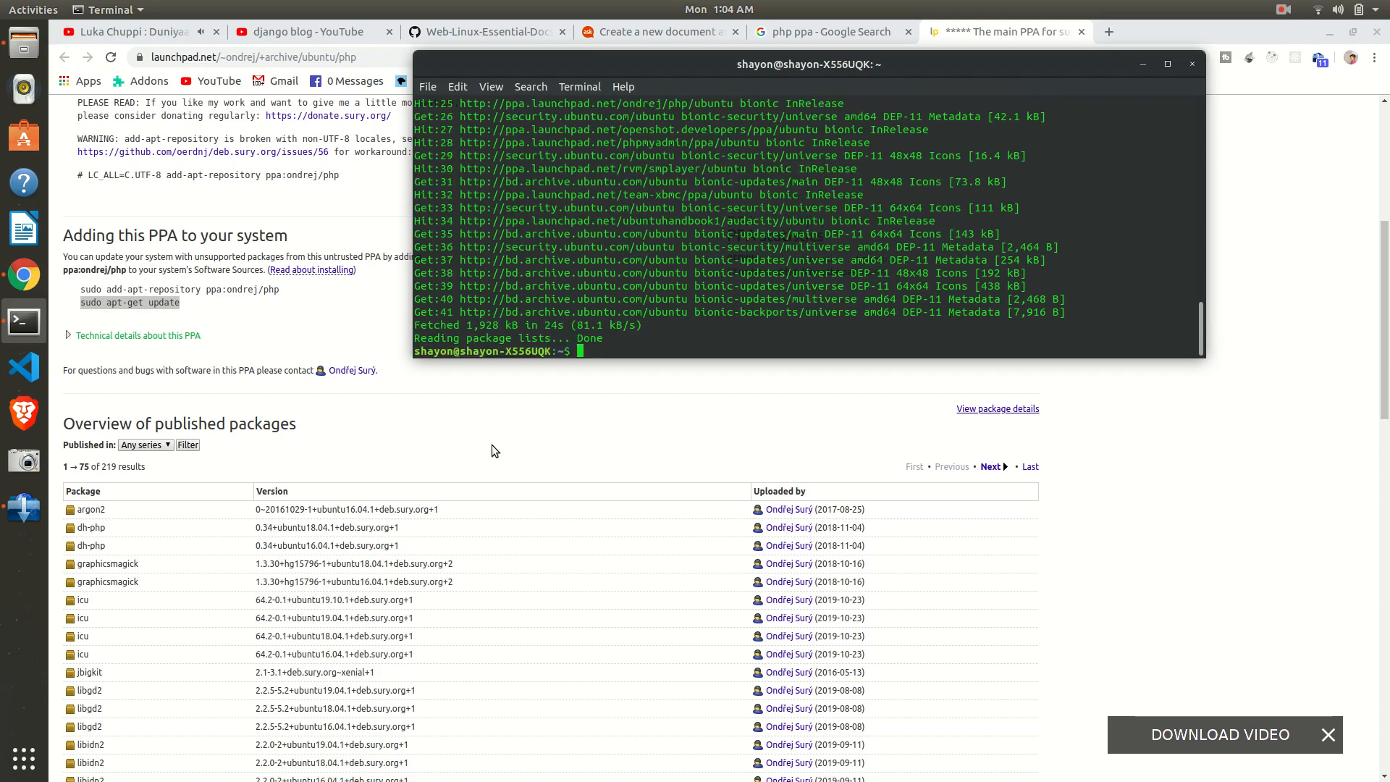
pyautogui.rightClick(620, 342)
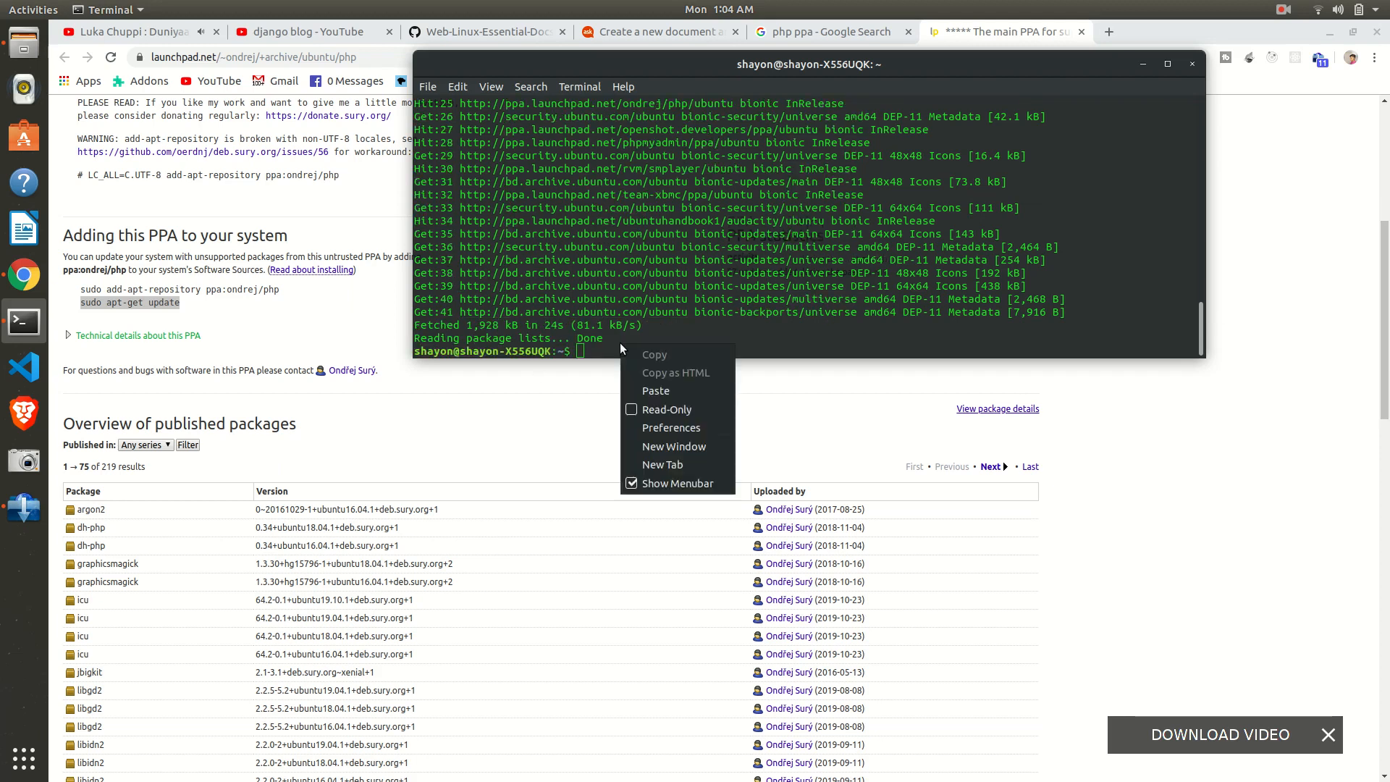
pyautogui.click(654, 390)
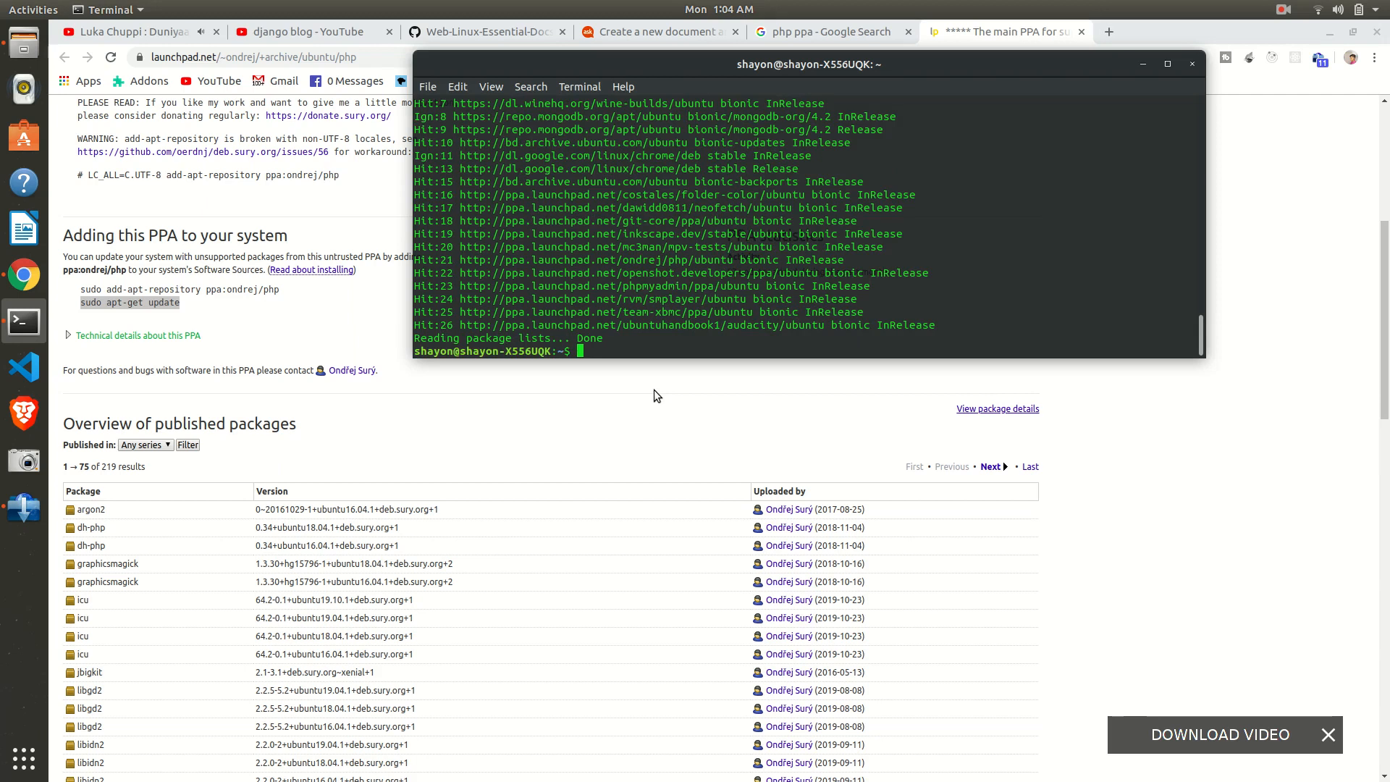
pyautogui.write('sudo a')
pyautogui.write('stall php')
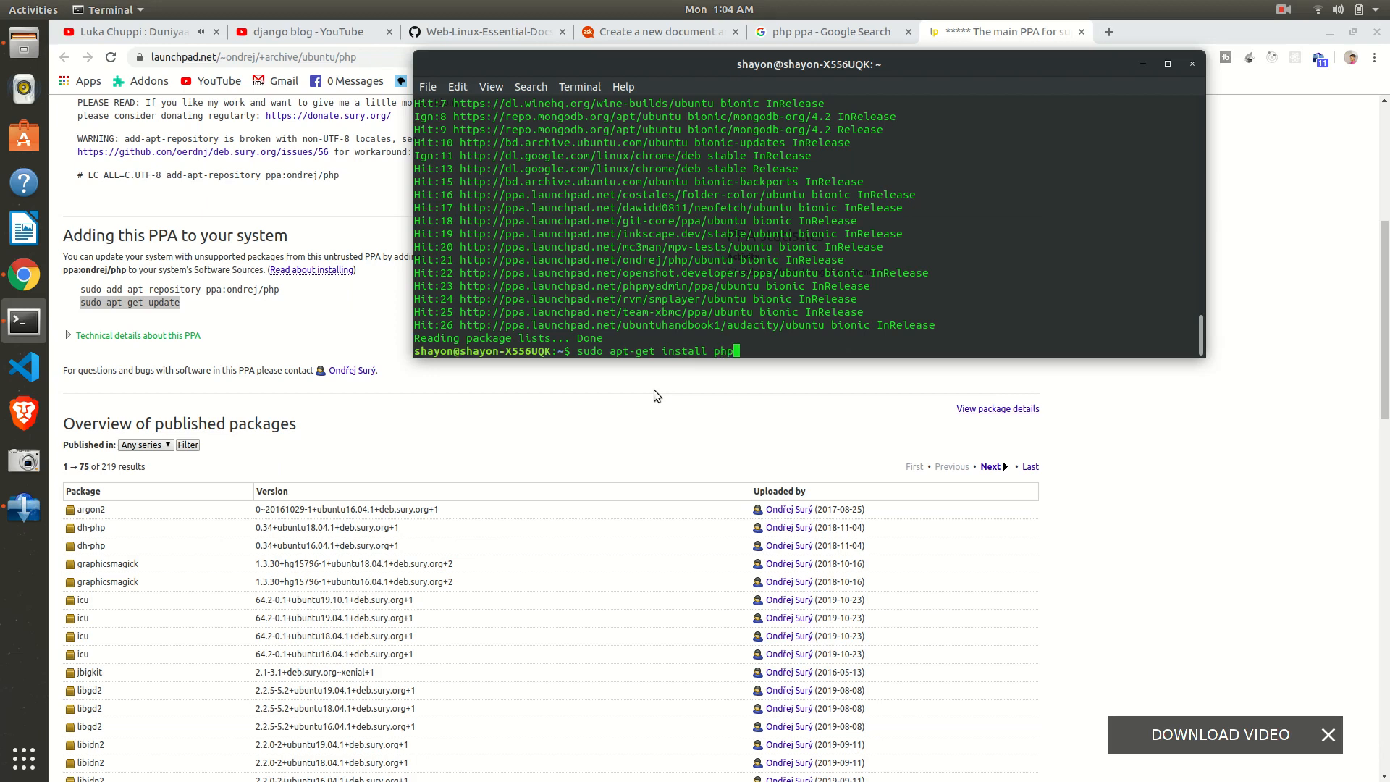
# Install php via apt-get, answering y, then confirm php --version reports PHP 7.3.11
pyautogui.press('Return')
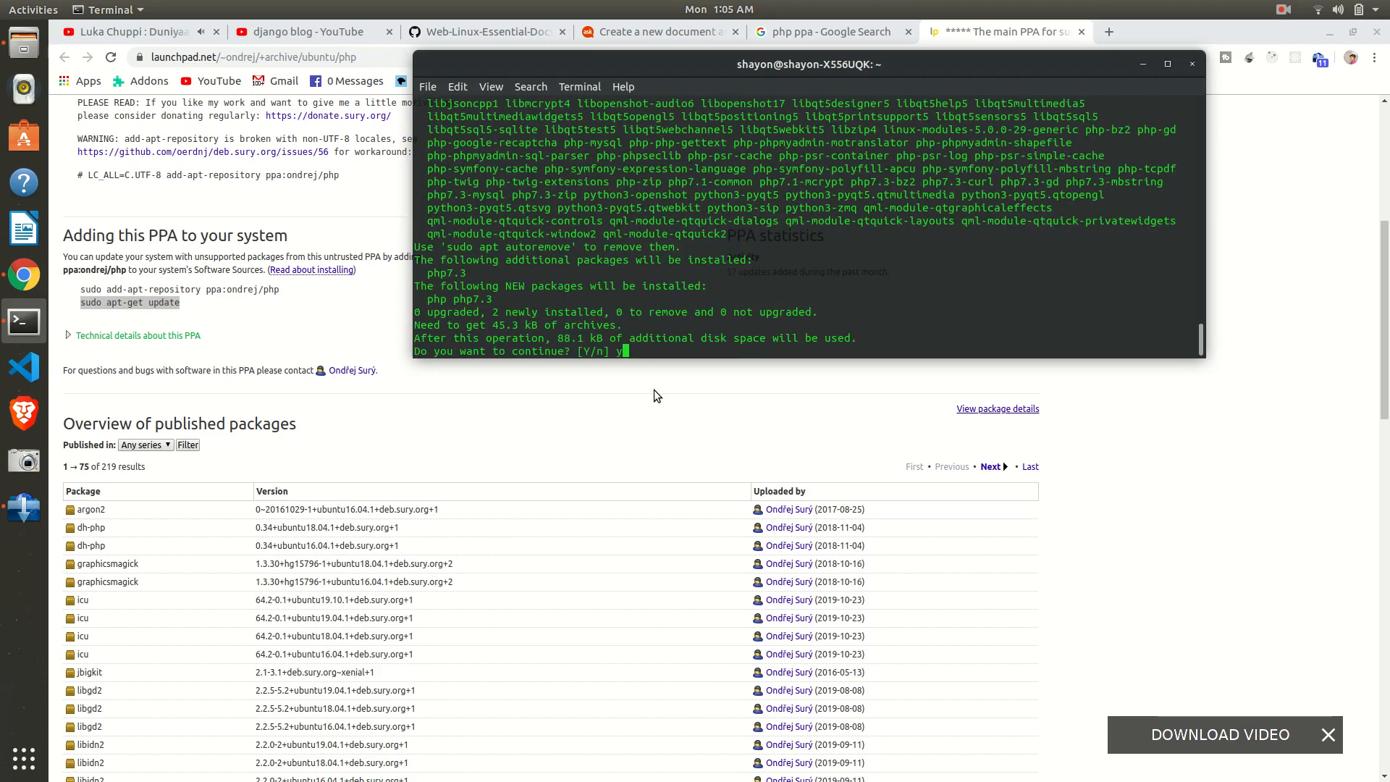
pyautogui.press('Return')
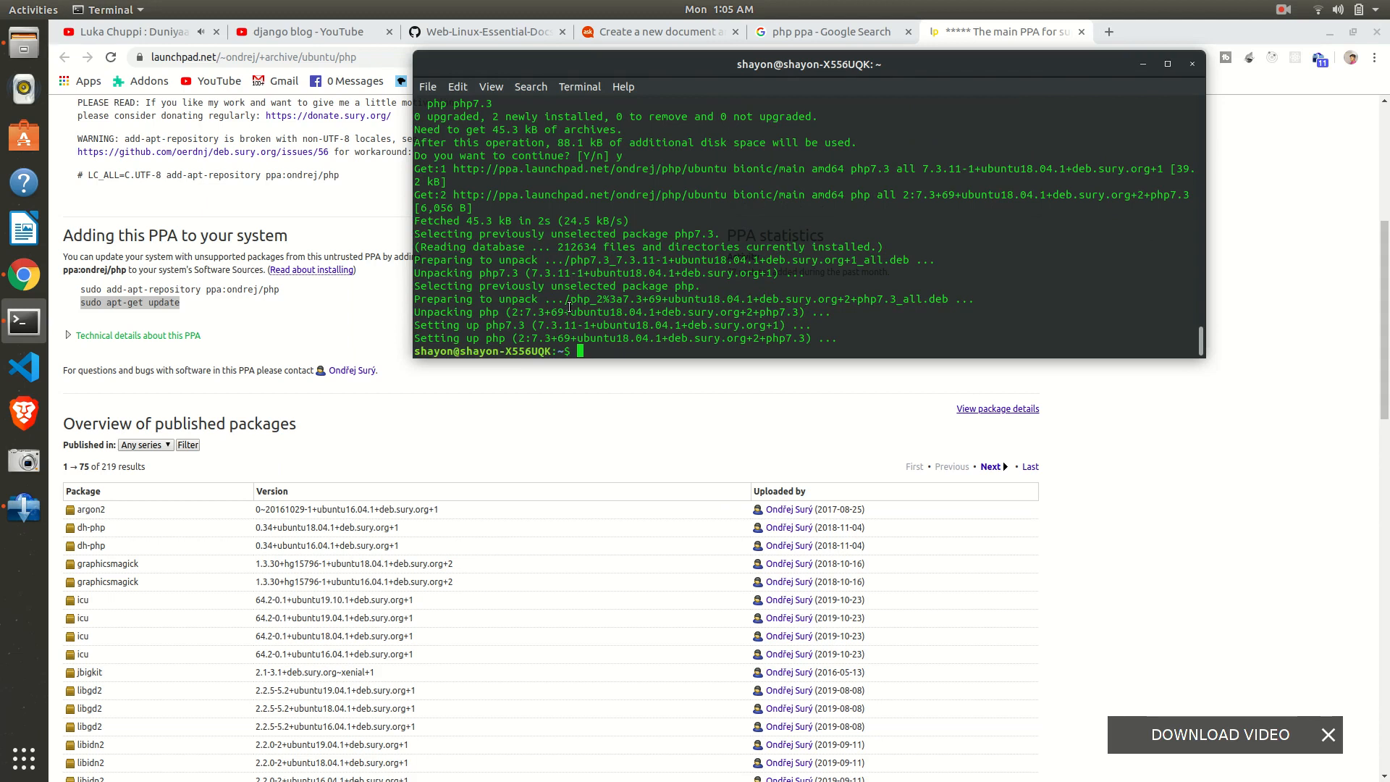
pyautogui.write('php --')
pyautogui.write('version')
pyautogui.press('Return')
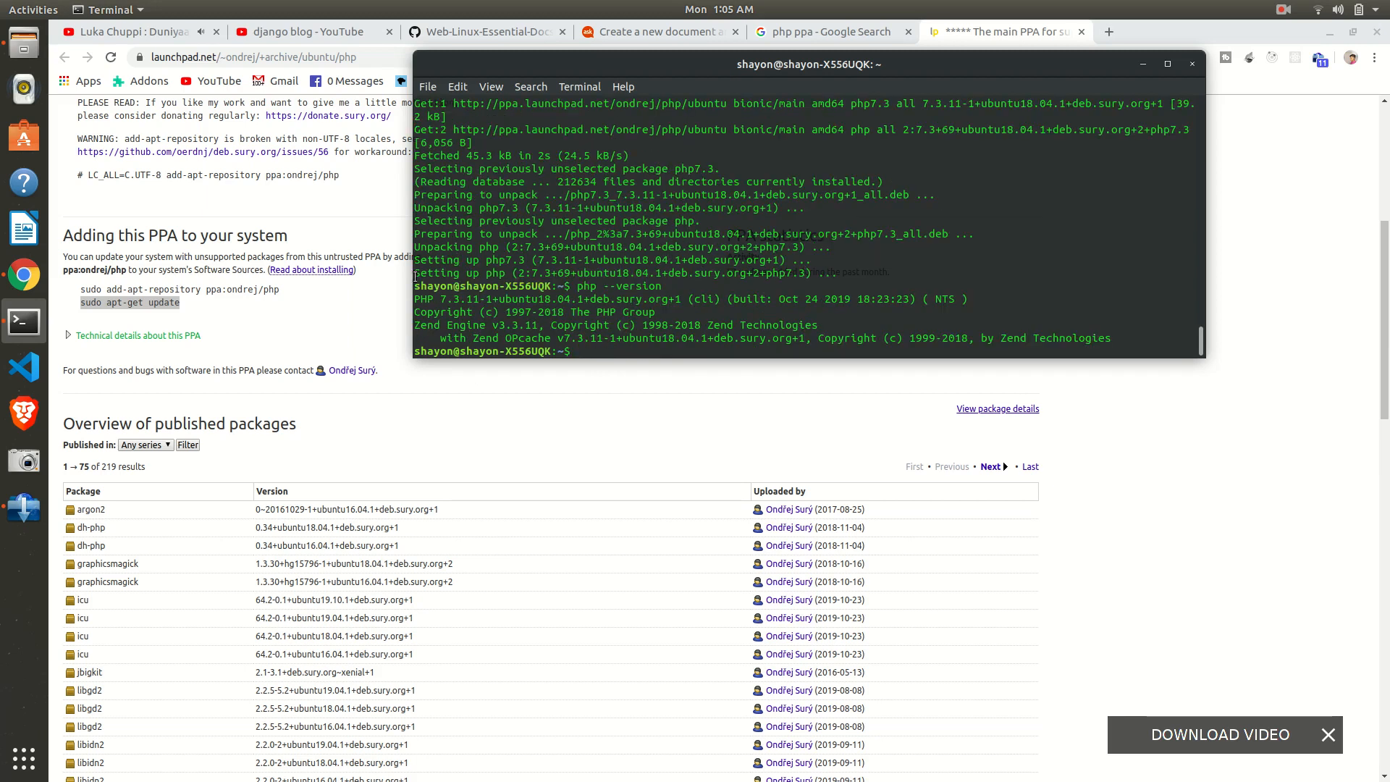
# Tidy the browser tabs and search Google for 'phpmyadmin ppa'
pyautogui.click(1112, 31)
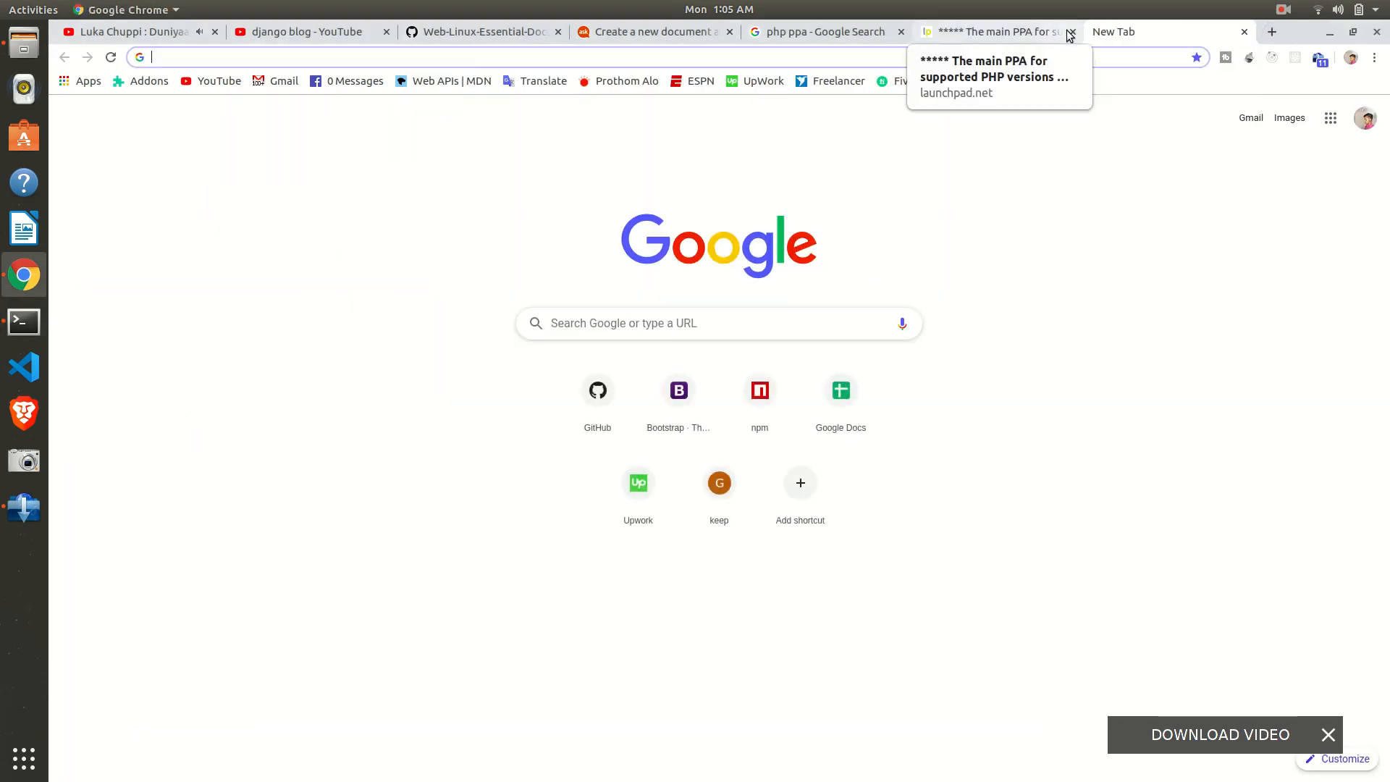
pyautogui.click(1070, 31)
pyautogui.click(1078, 32)
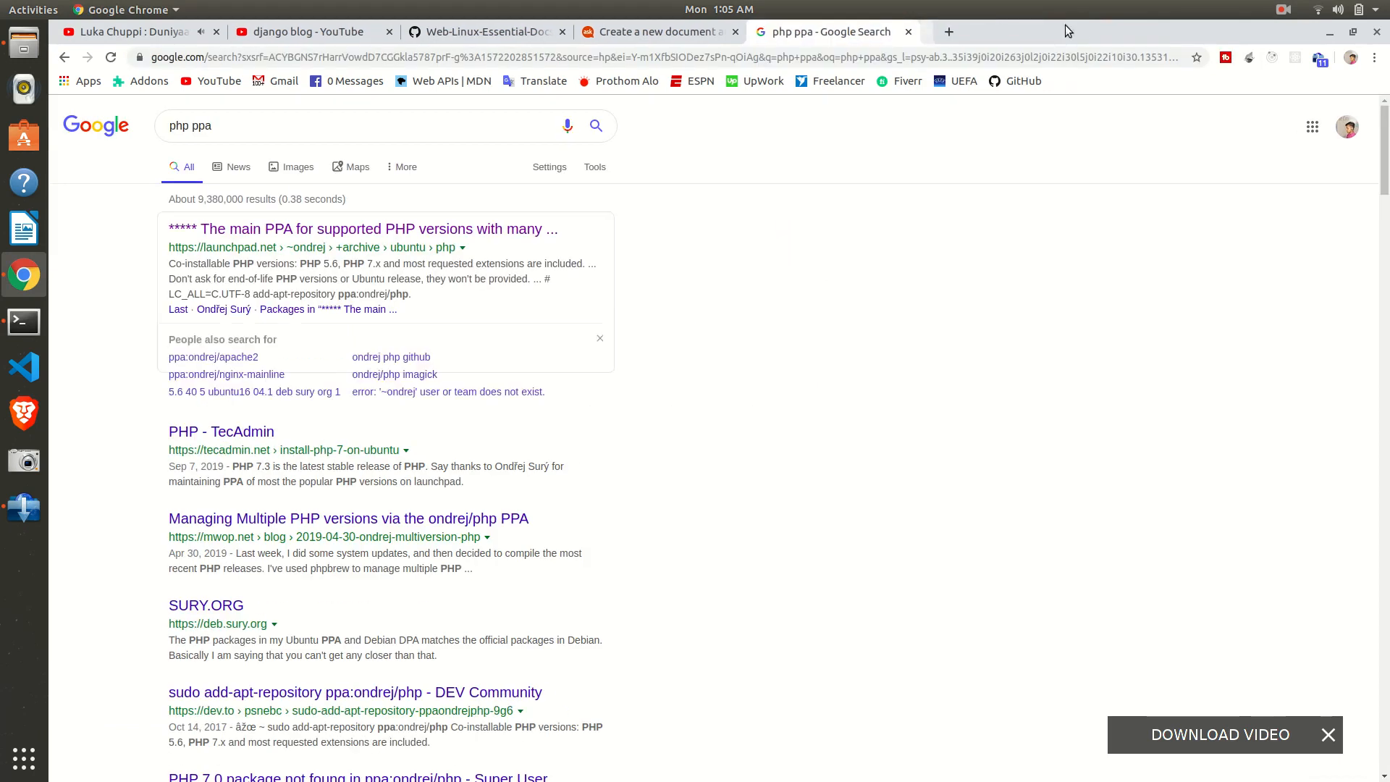
pyautogui.moveTo(238, 126); pyautogui.dragTo(166, 130)
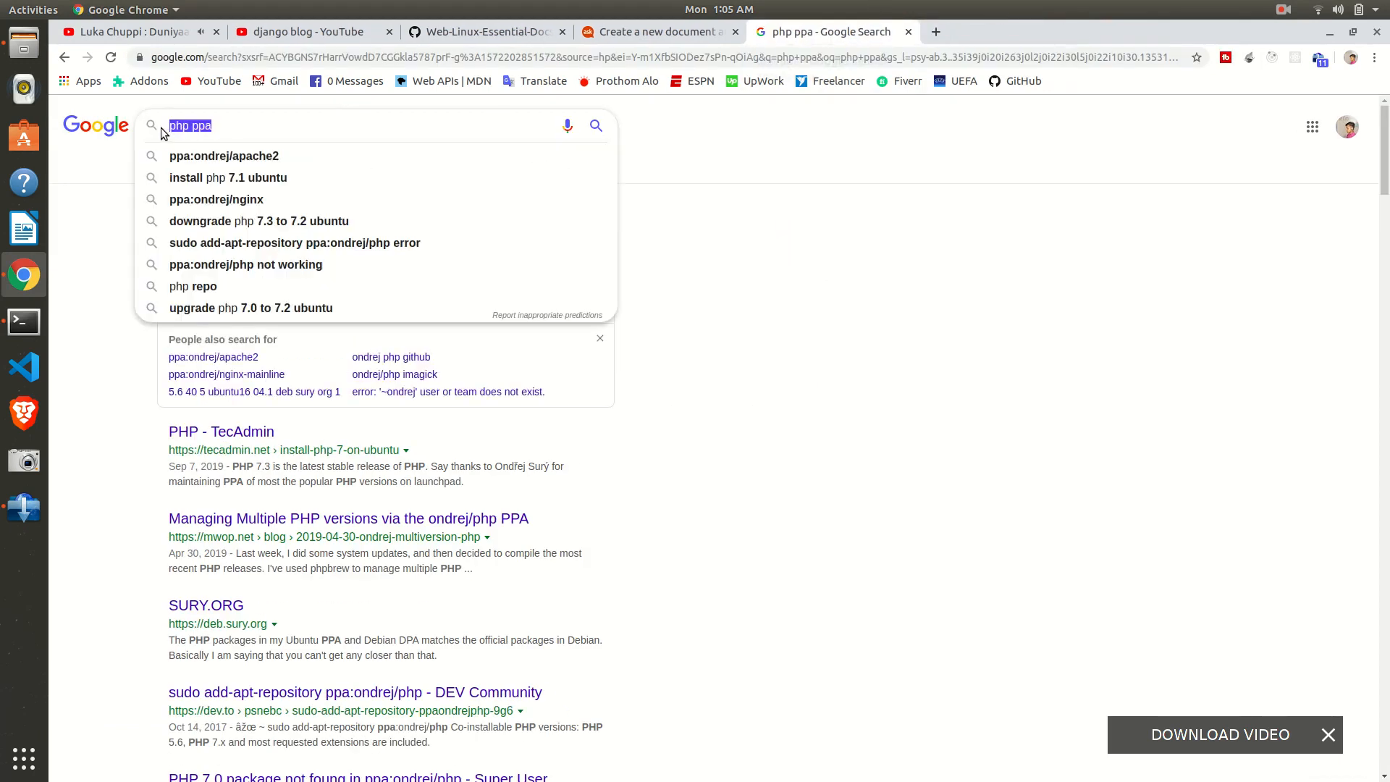
pyautogui.write('phpm')
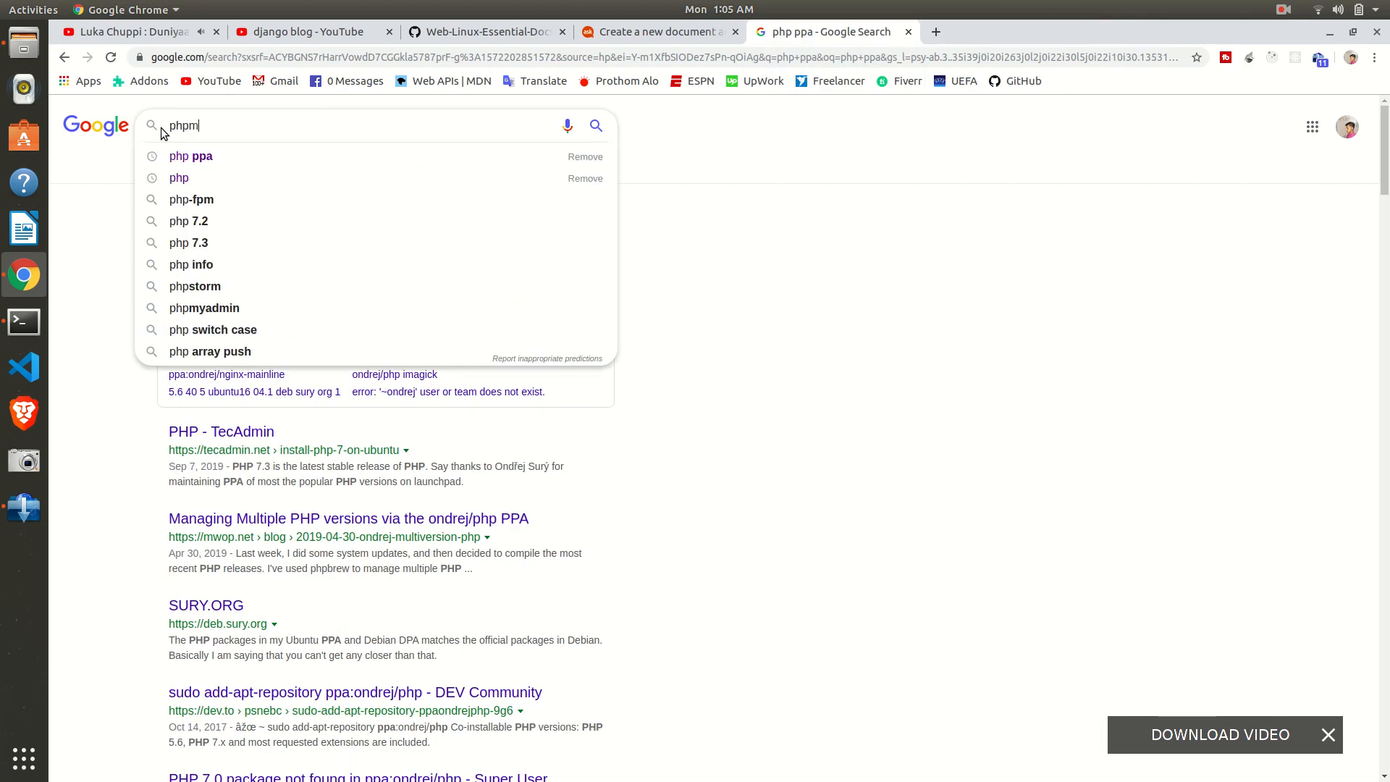
pyautogui.write('yadmin')
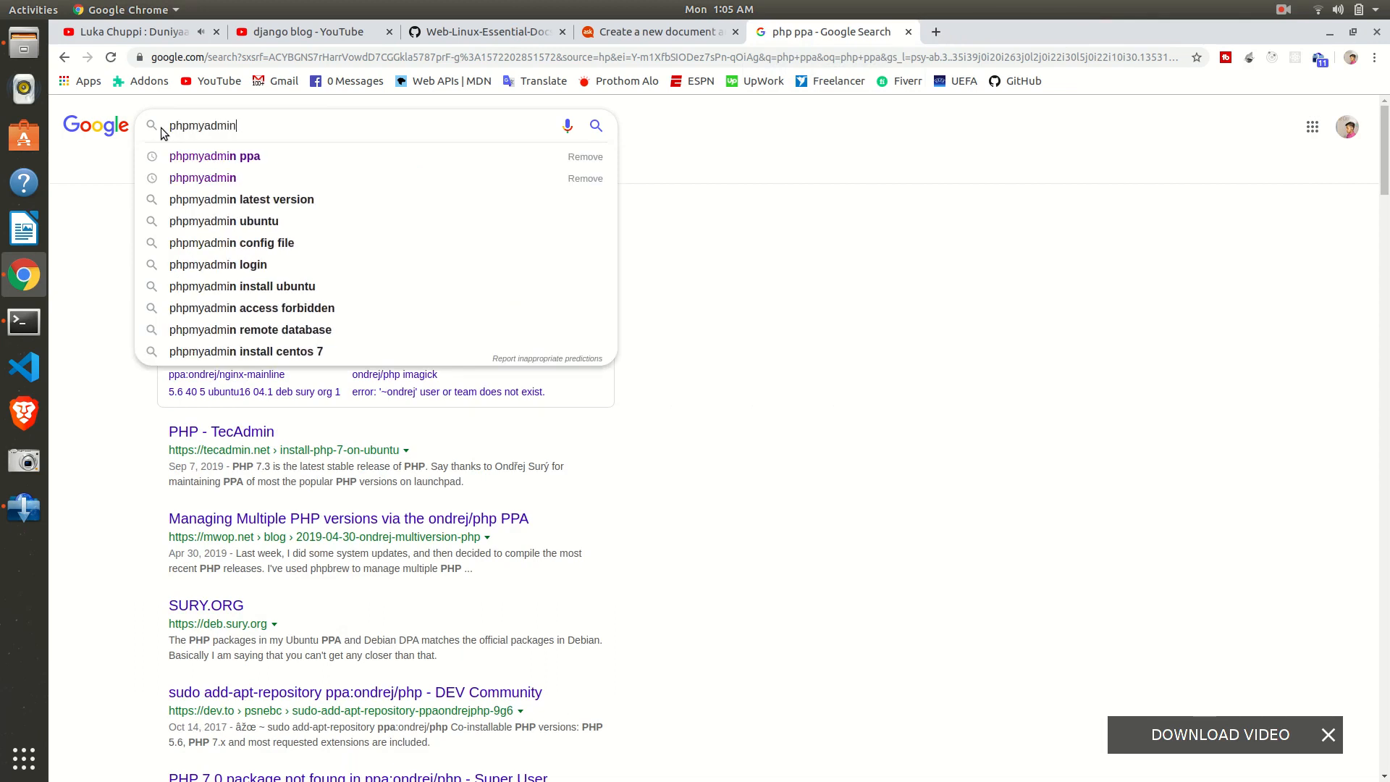
pyautogui.write(' ppa')
pyautogui.press('Return')
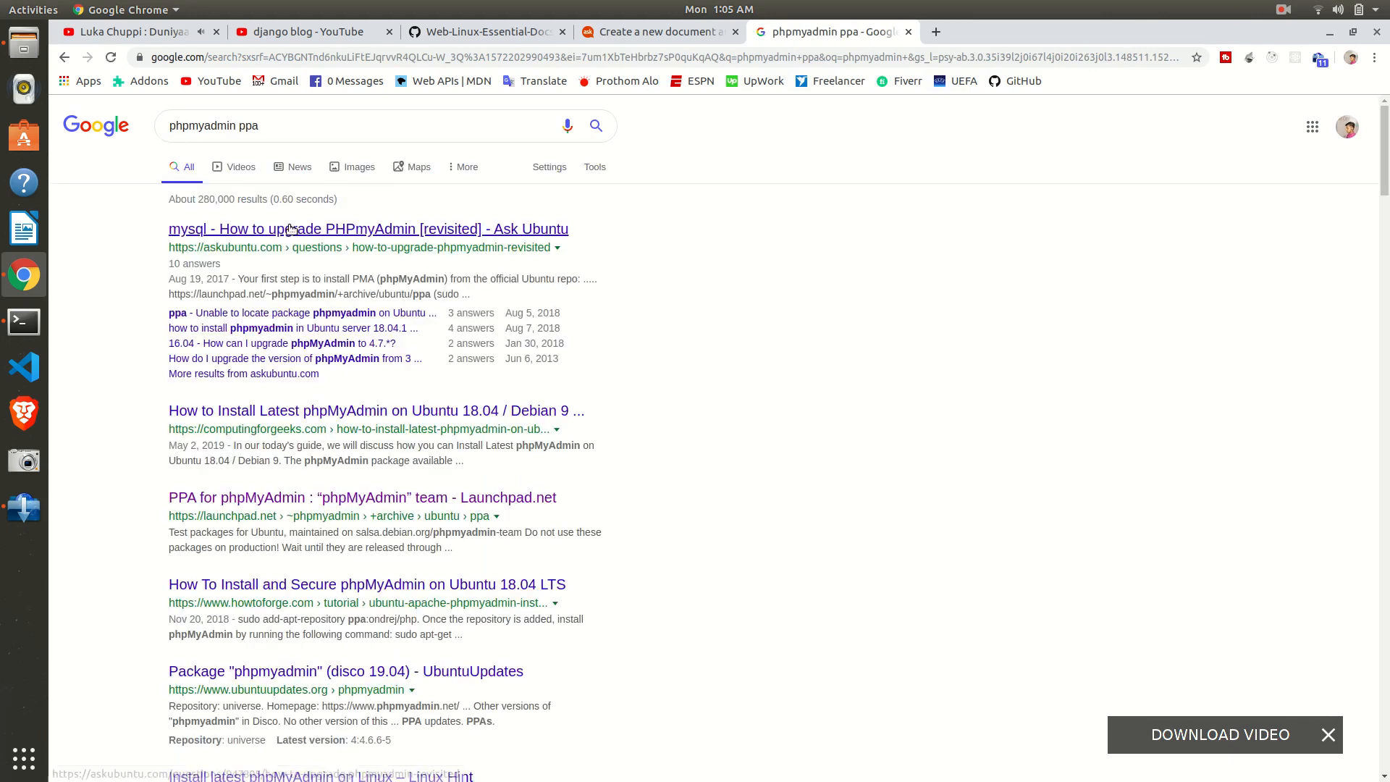
# Load the phpMyAdmin team PPA Launchpad page and copy its add-apt-repository command
pyautogui.middleClick(281, 500)
pyautogui.click(966, 36)
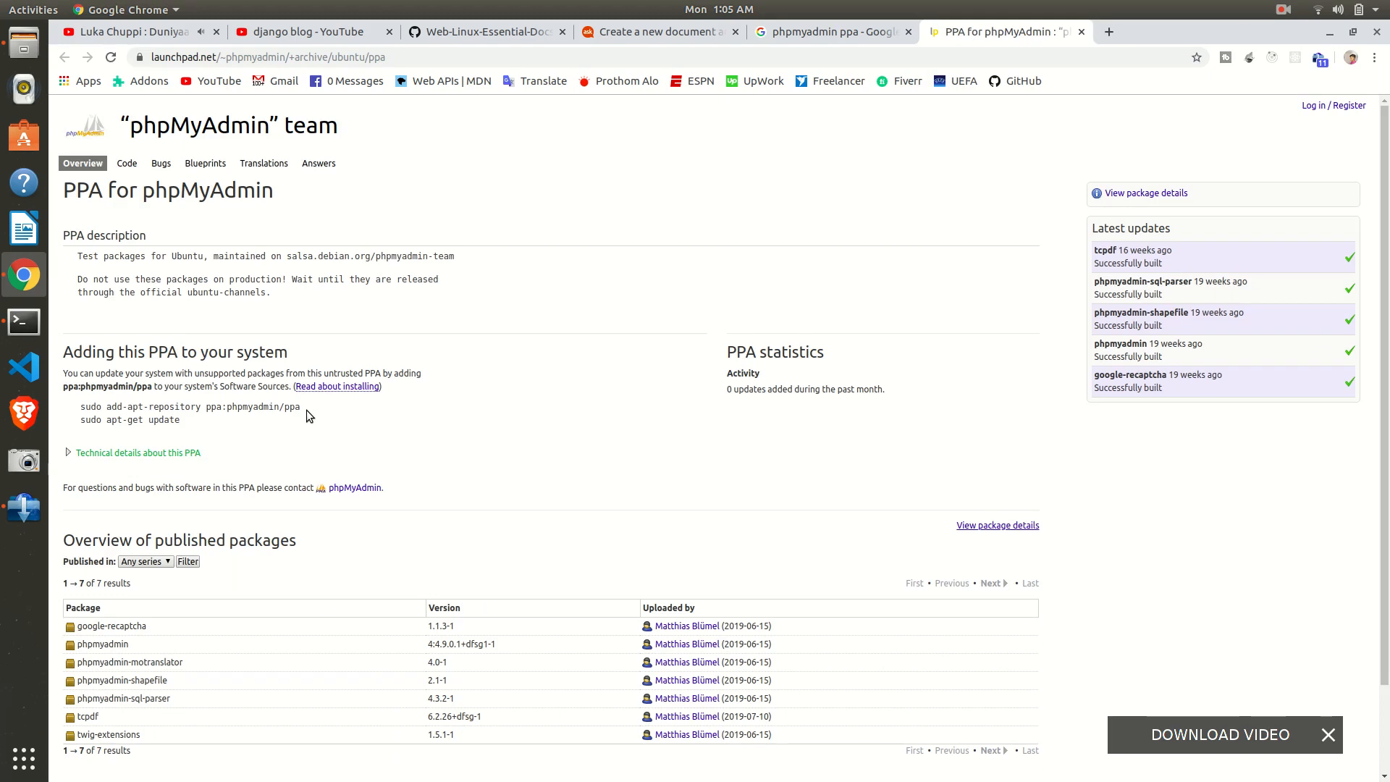
pyautogui.moveTo(301, 406); pyautogui.dragTo(70, 408)
pyautogui.rightClick(174, 416)
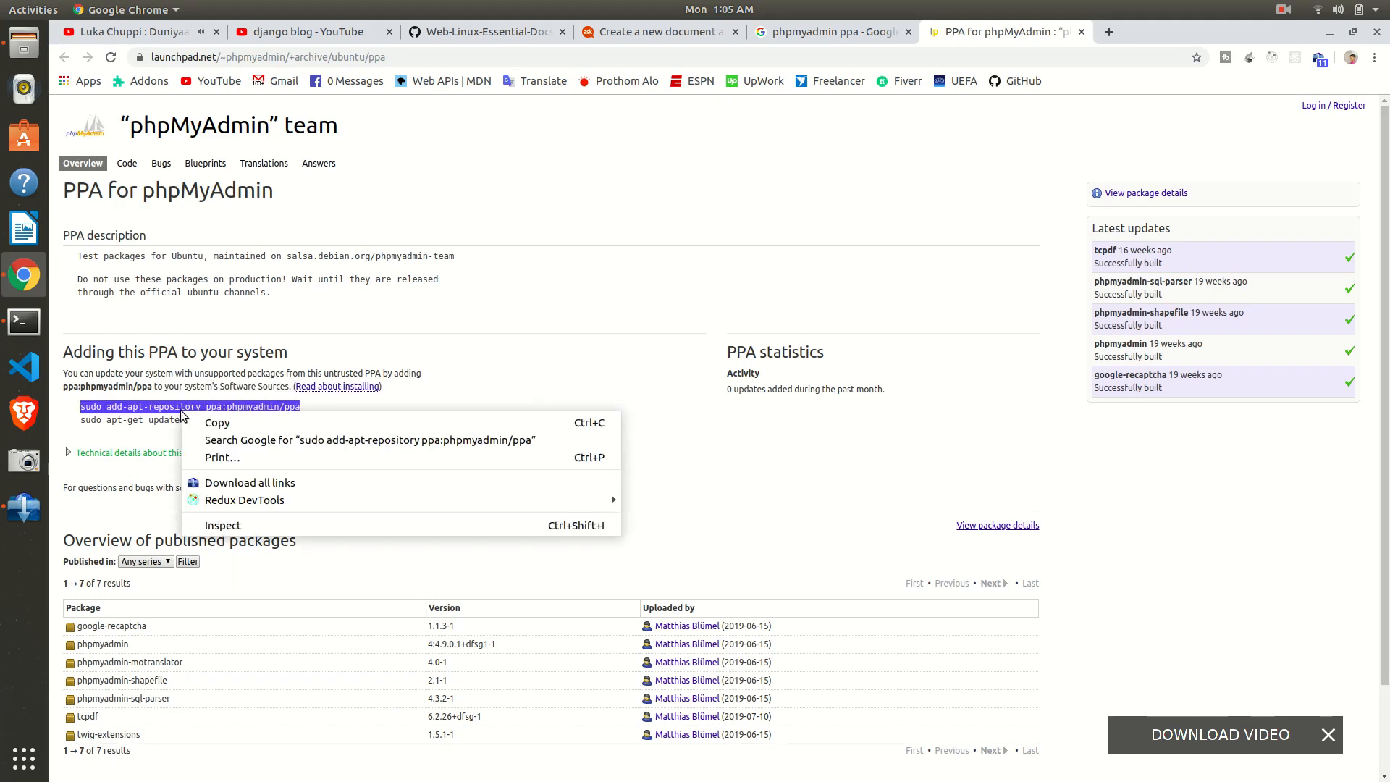
pyautogui.click(201, 419)
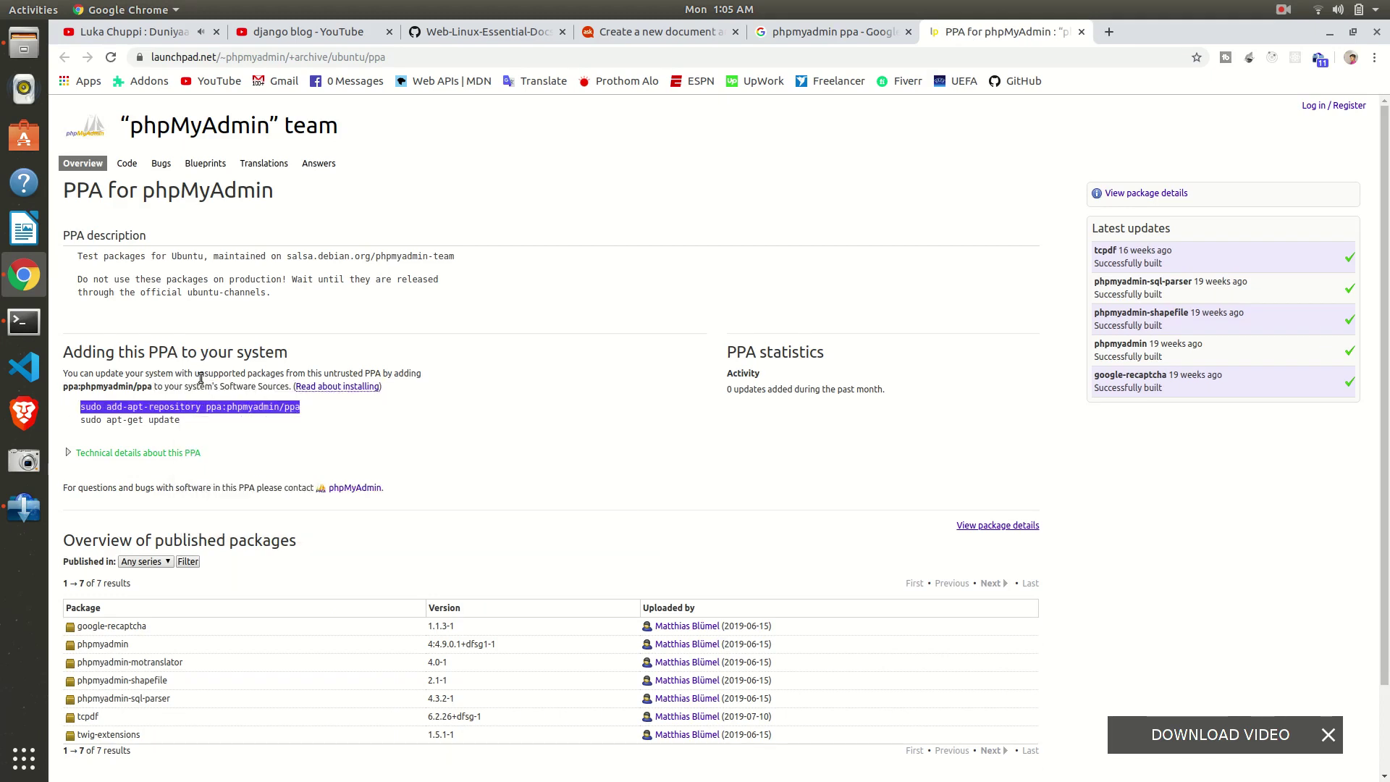
# Paste and run the phpMyAdmin add-apt-repository command in Terminal, confirming the PPA
pyautogui.click(25, 321)
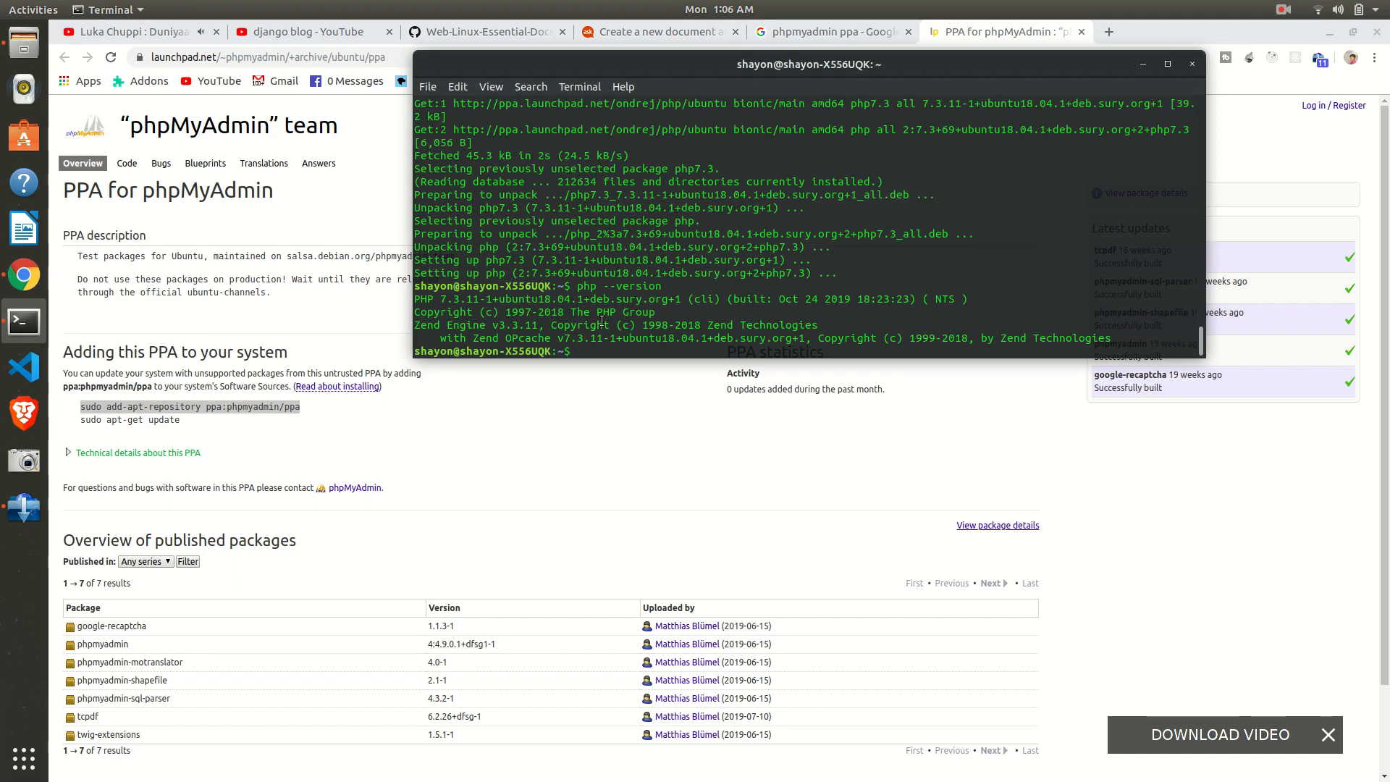
pyautogui.hotkey('ctrl', 'shift', 'v')
pyautogui.press('Return')
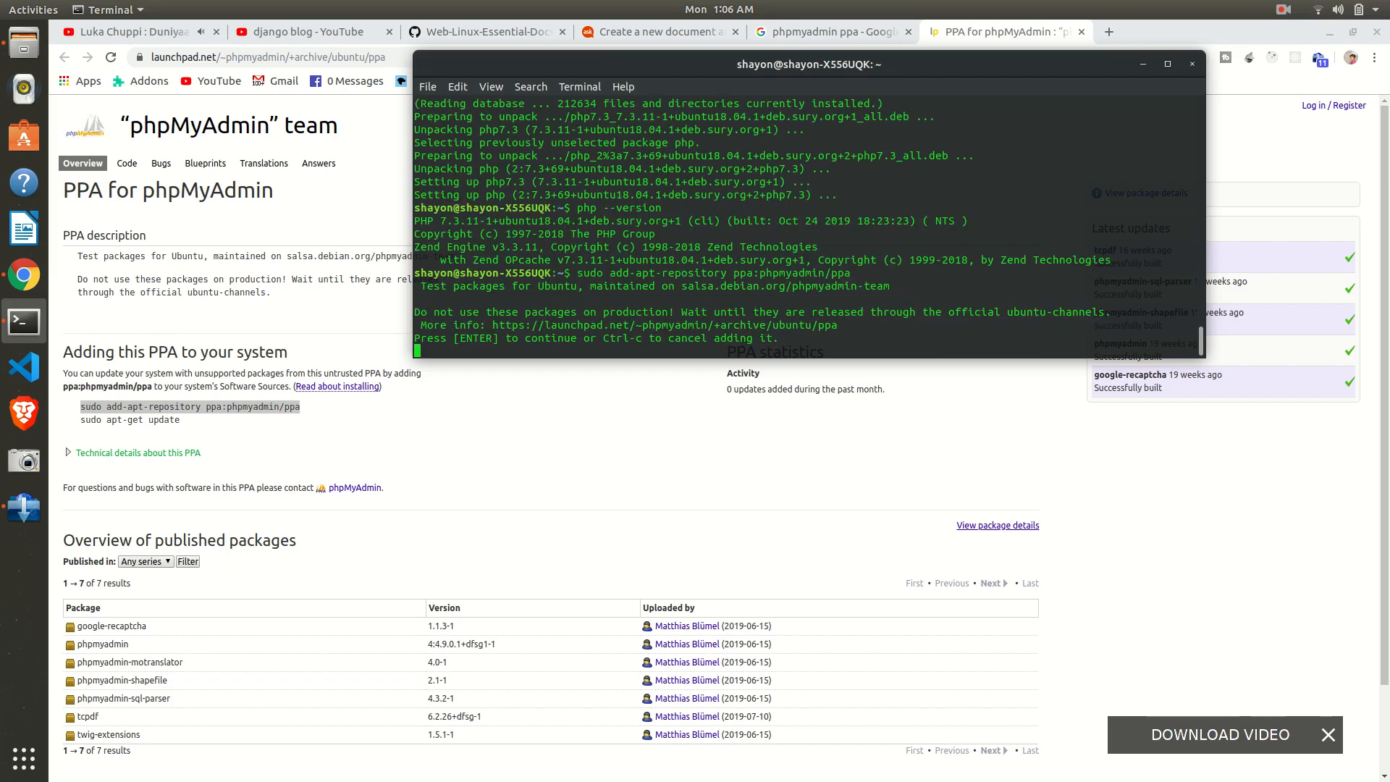
pyautogui.press('Return')
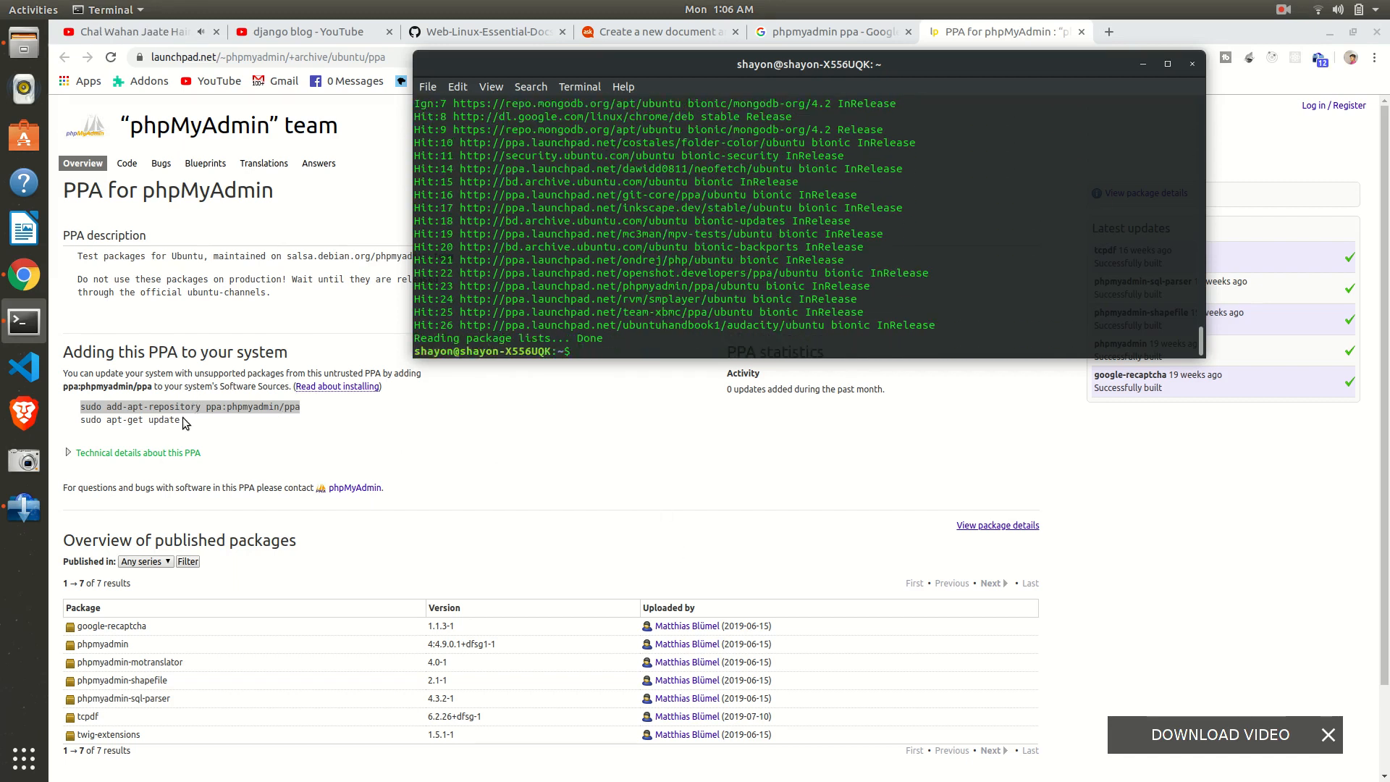
# Copy 'sudo apt-get update' from the page and rerun it in Terminal
pyautogui.moveTo(183, 420); pyautogui.dragTo(79, 424)
pyautogui.rightClick(120, 421)
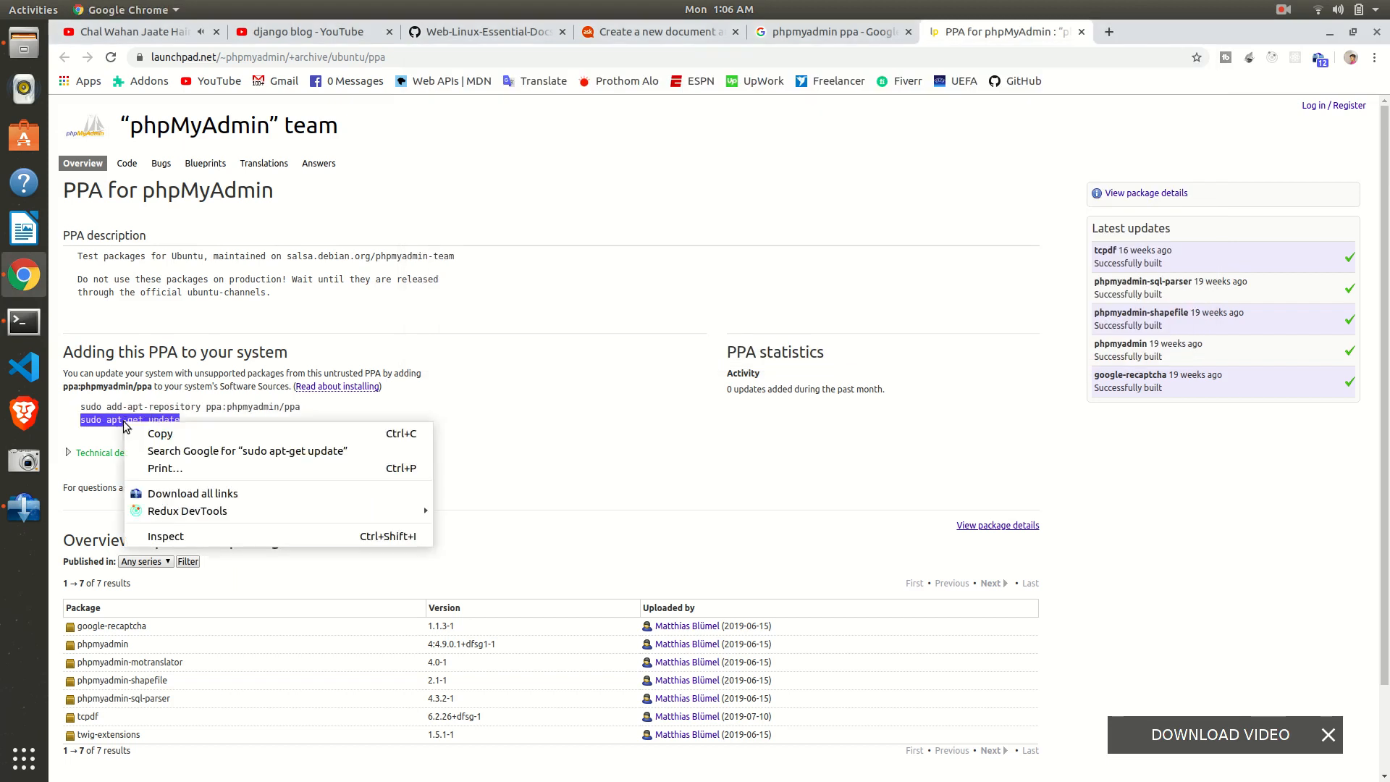
pyautogui.click(168, 434)
pyautogui.click(24, 320)
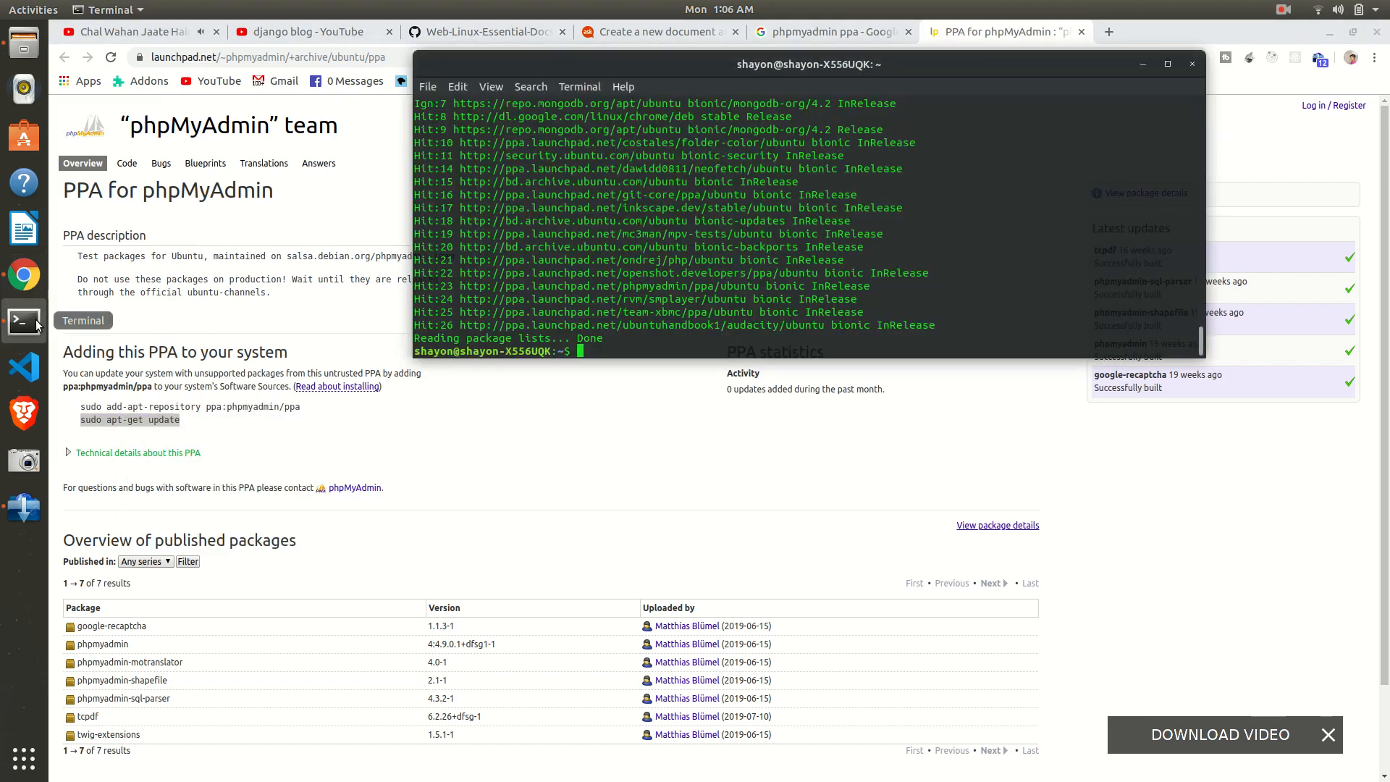
pyautogui.hotkey('ctrl', 'shift', 'v')
pyautogui.press('Return')
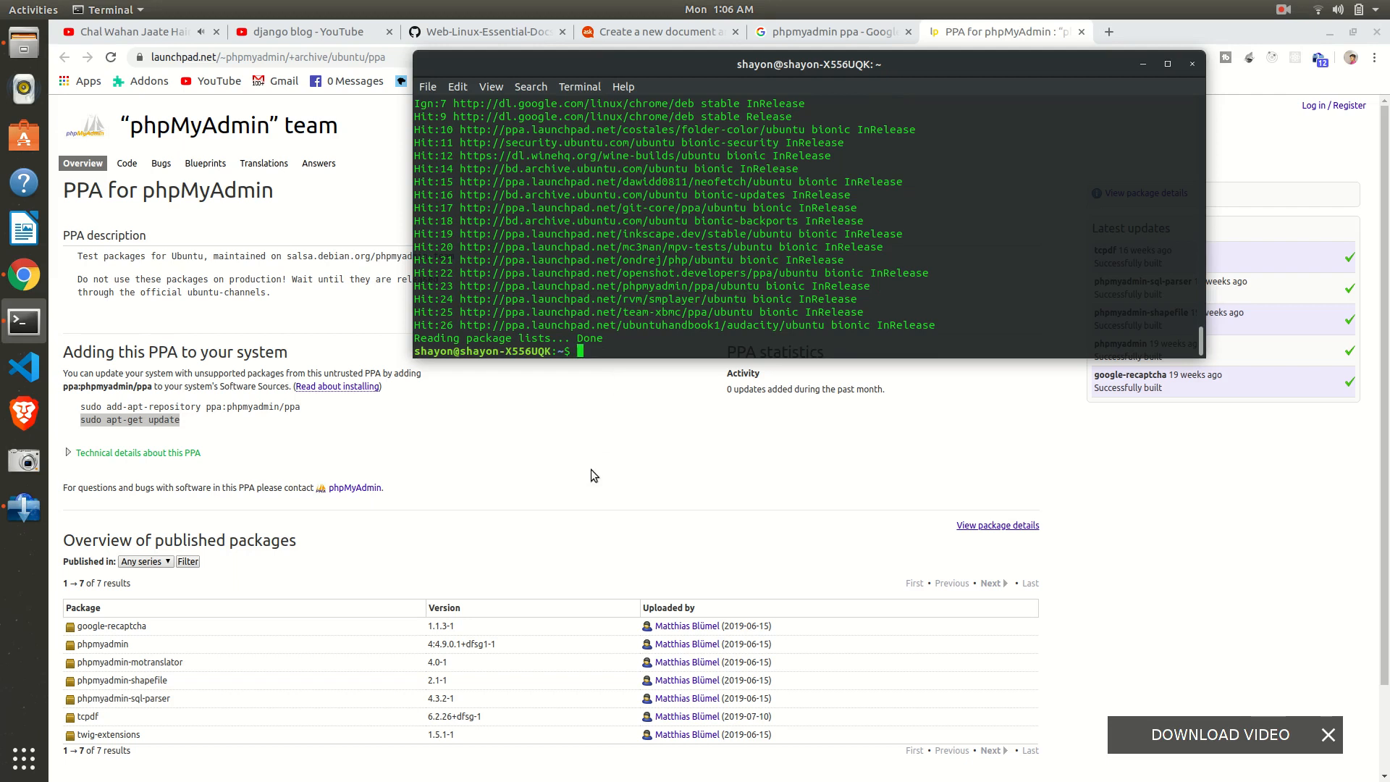
pyautogui.write('so')
pyautogui.write('do apt')
pyautogui.write('-get inst')
pyautogui.write('all phpm')
pyautogui.write('yadmin')
# Install phpmyadmin with apt-get, then clear the terminal with Ctrl+L
pyautogui.press('Return')
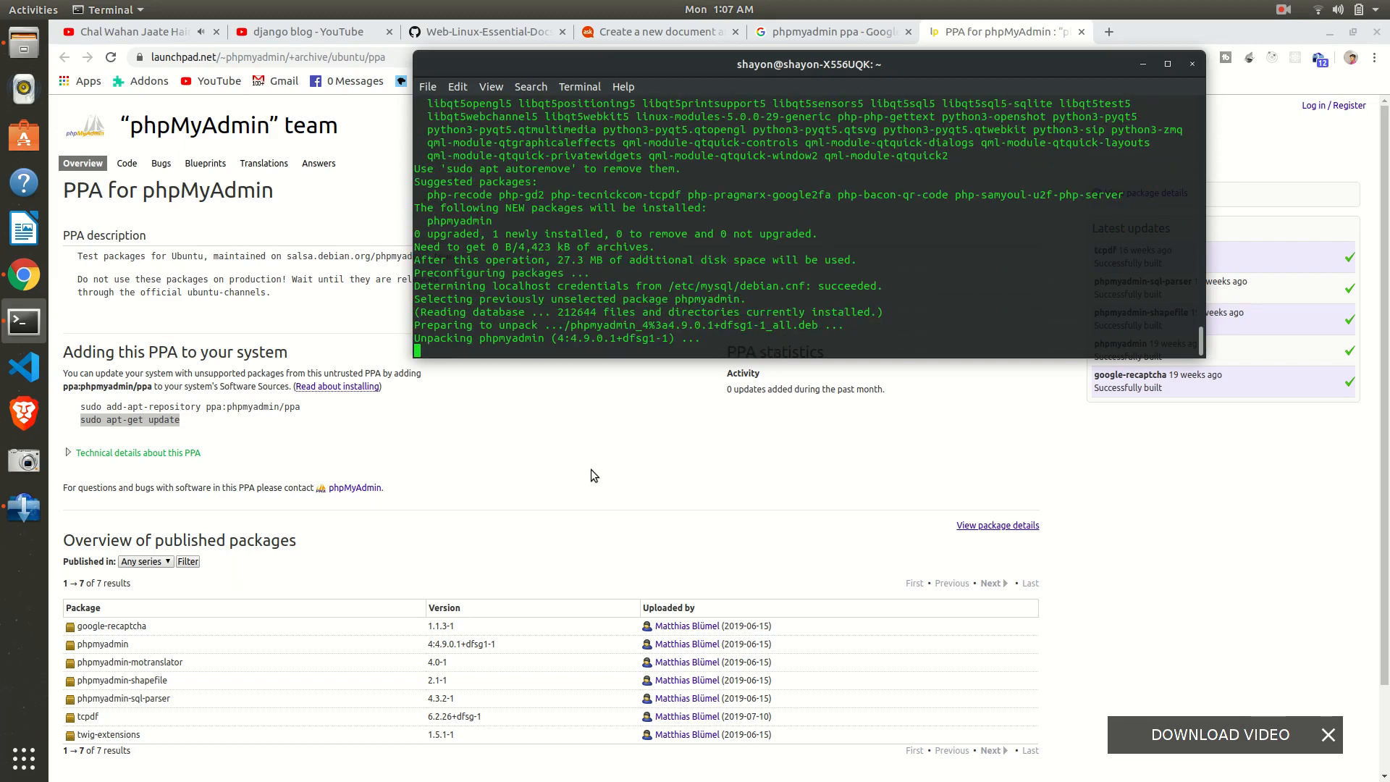
pyautogui.hotkey('ctrl', 'l')
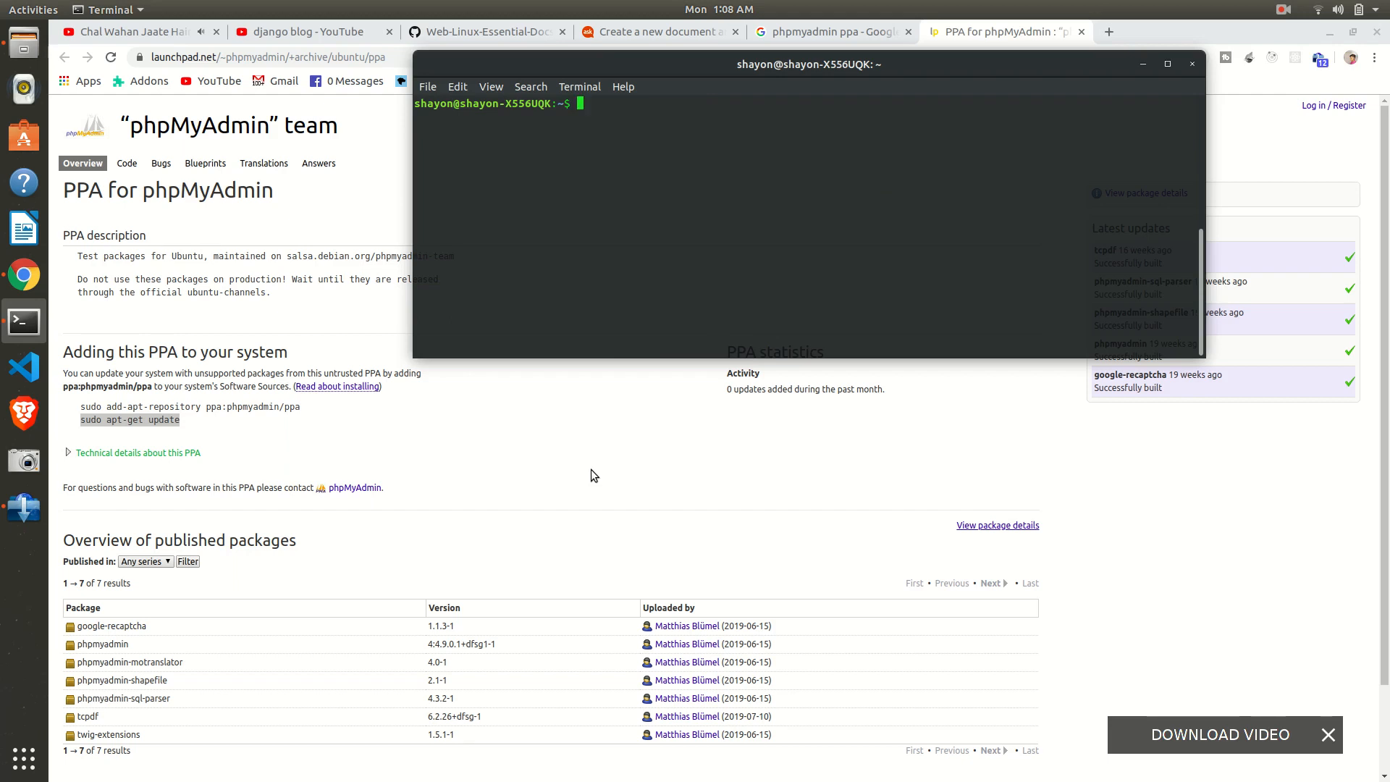
pyautogui.write('sud')
pyautogui.write('o serv')
pyautogui.write('c')
pyautogui.write('ice apache2 sytatu')
# Run sudo service apache2 status, see active (running), and quit with q
pyautogui.press('BackSpace')
pyautogui.press('BackSpace')
pyautogui.press('BackSpace')
pyautogui.write('tatus')
pyautogui.press('Return')
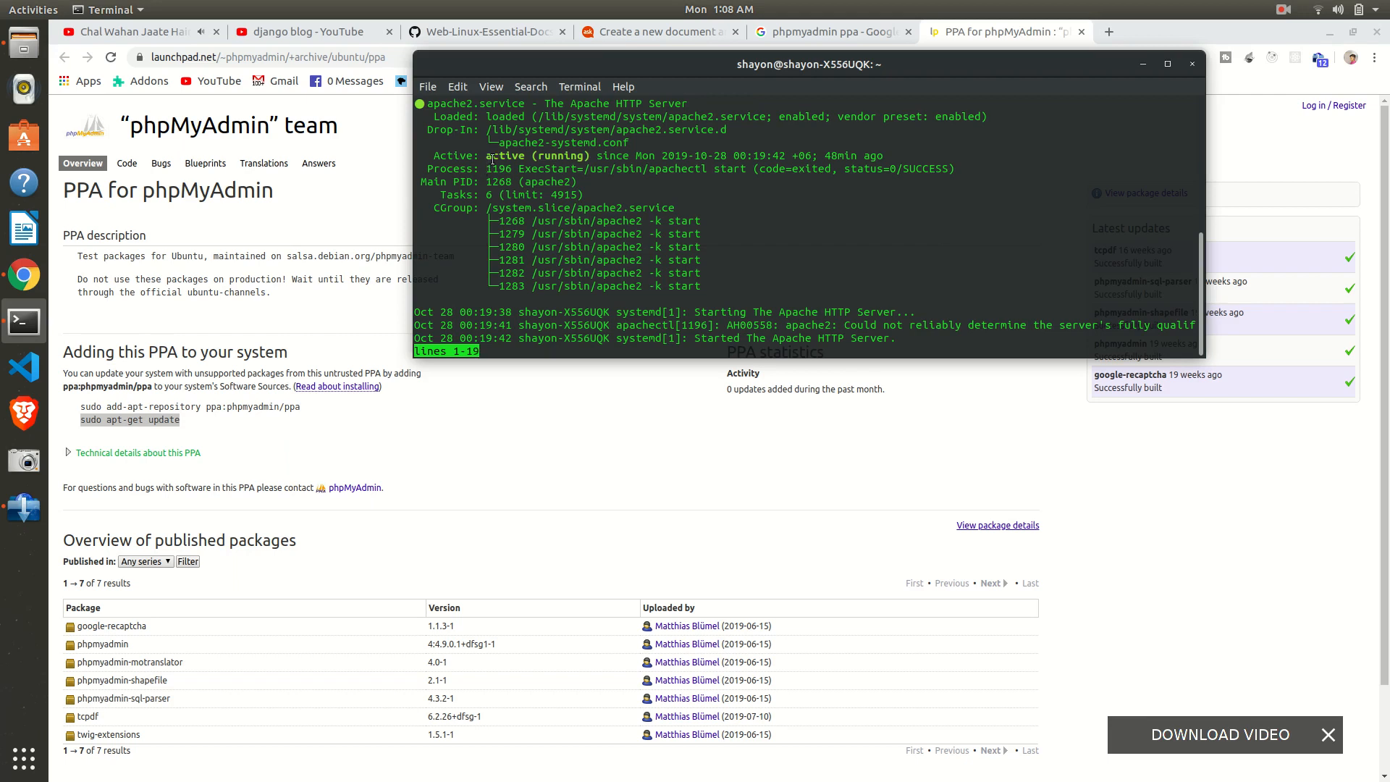
pyautogui.moveTo(482, 155); pyautogui.dragTo(605, 156)
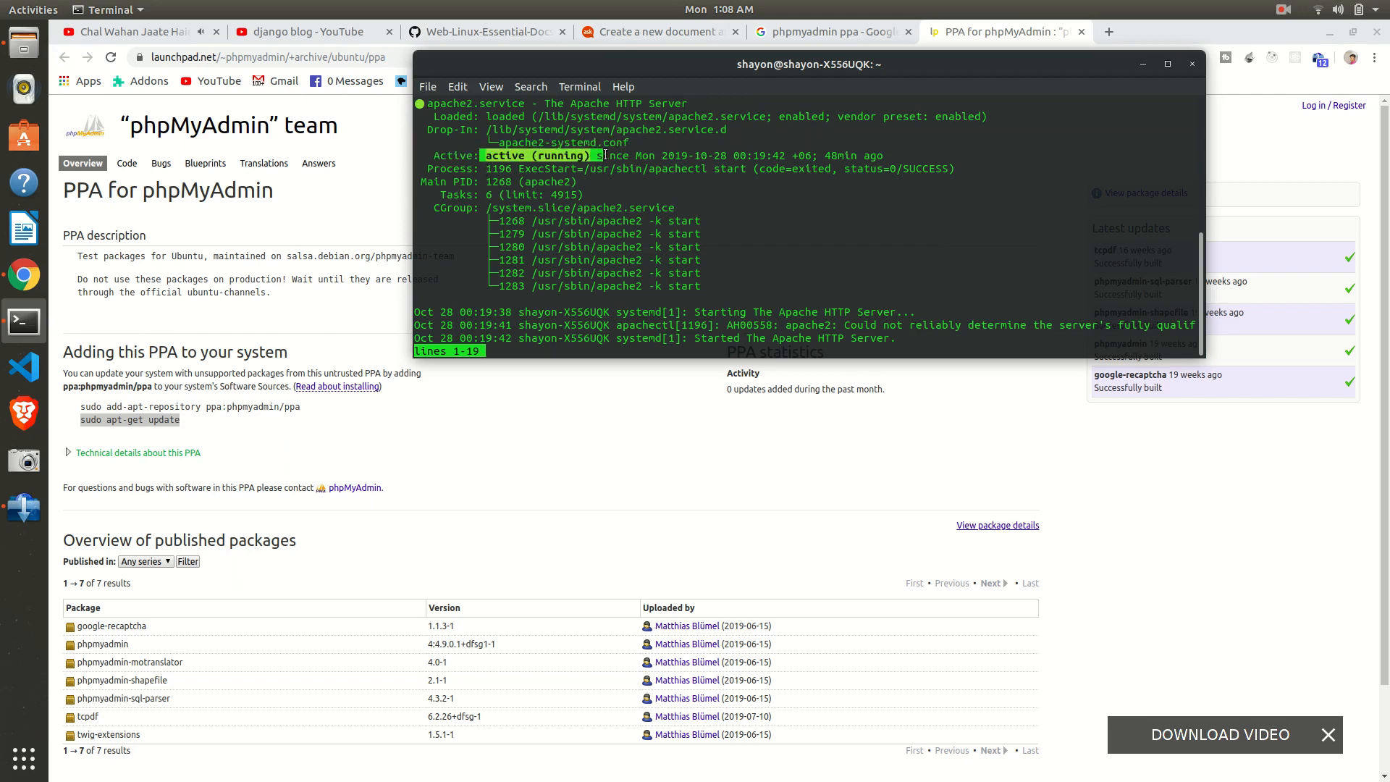
pyautogui.press('q')
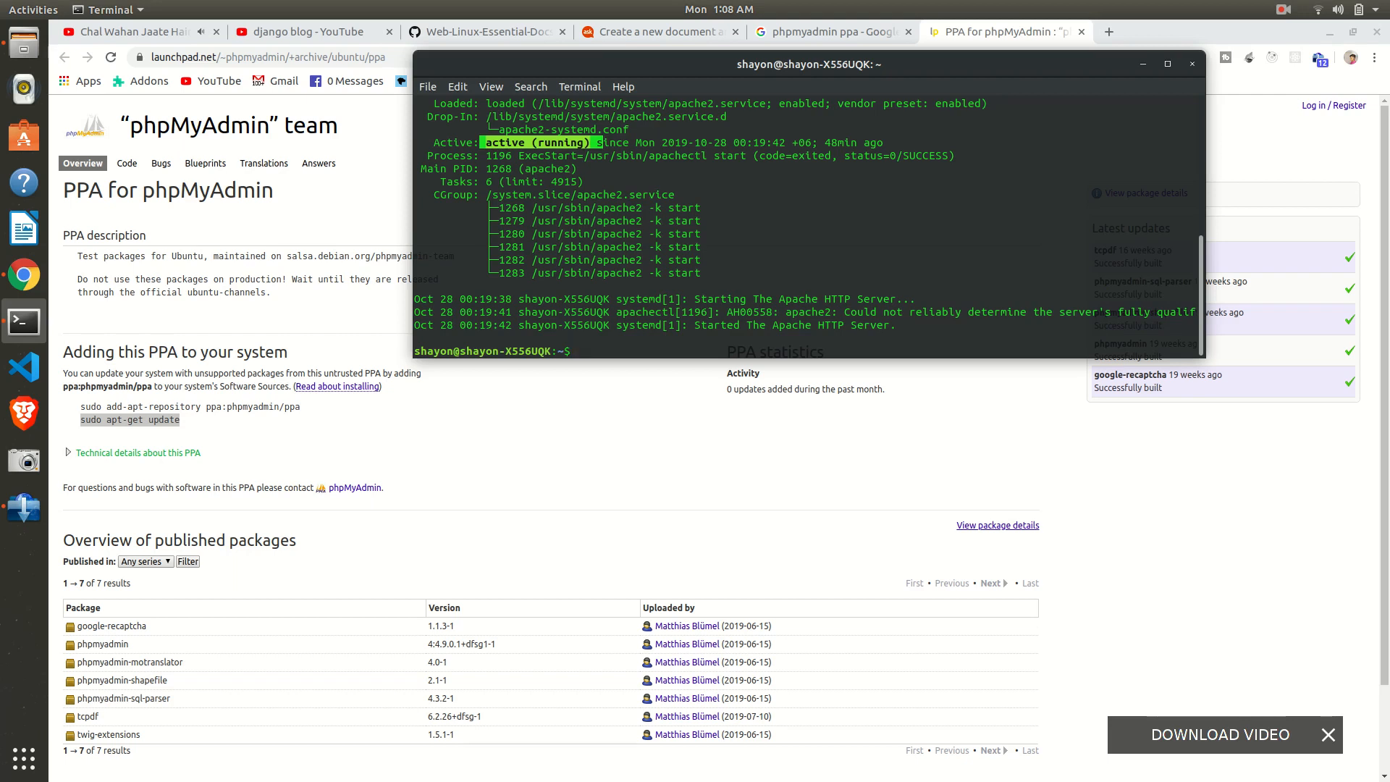
# Recall the status command and remove apache2 to replace it with mysql
pyautogui.press('Up')
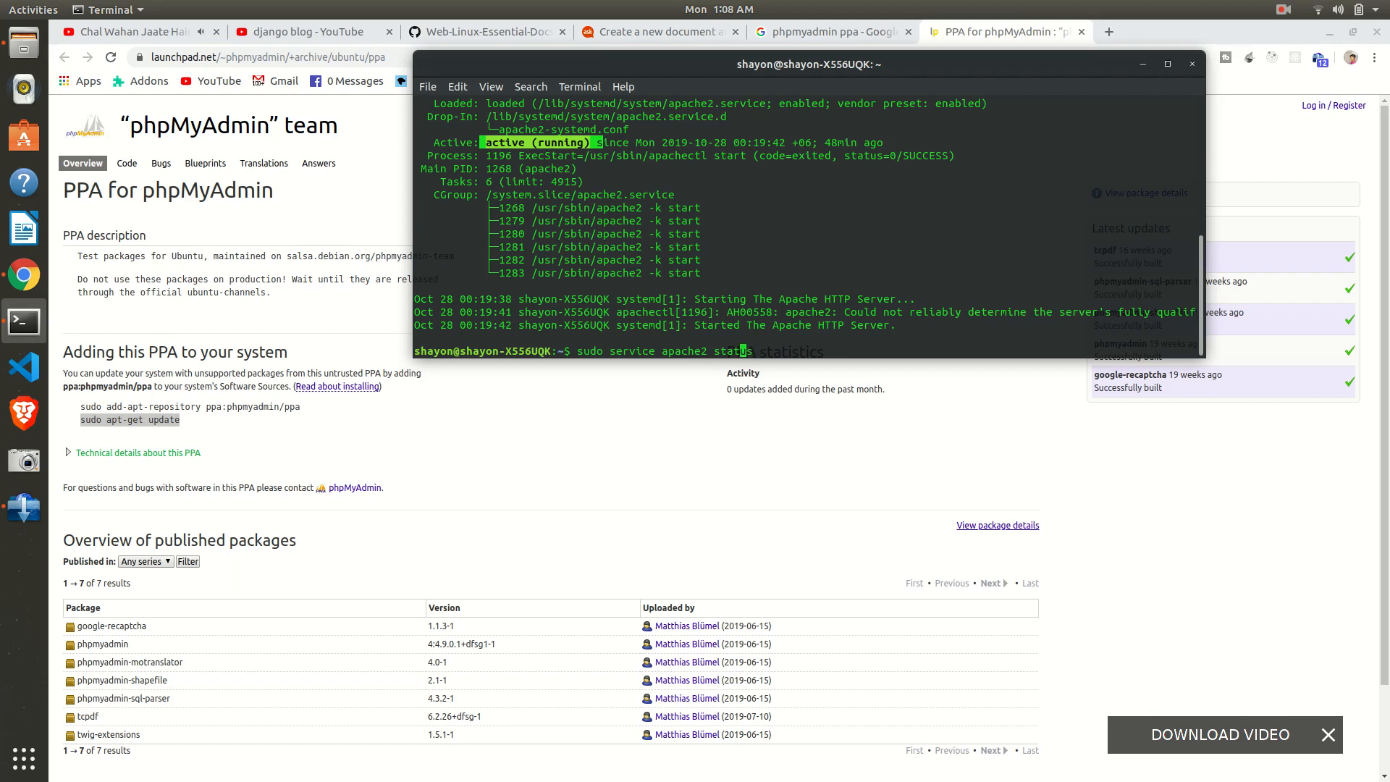
pyautogui.press('Left')
pyautogui.press('Left')
pyautogui.press('Left')
pyautogui.press('Left')
pyautogui.press('Left')
pyautogui.press('Left')
pyautogui.press('Right')
pyautogui.press('Right')
pyautogui.press('BackSpace')
pyautogui.press('BackSpace')
pyautogui.press('BackSpace')
pyautogui.press('BackSpace')
pyautogui.press('BackSpace')
pyautogui.press('BackSpace')
pyautogui.press('BackSpace')
pyautogui.write('mysql')
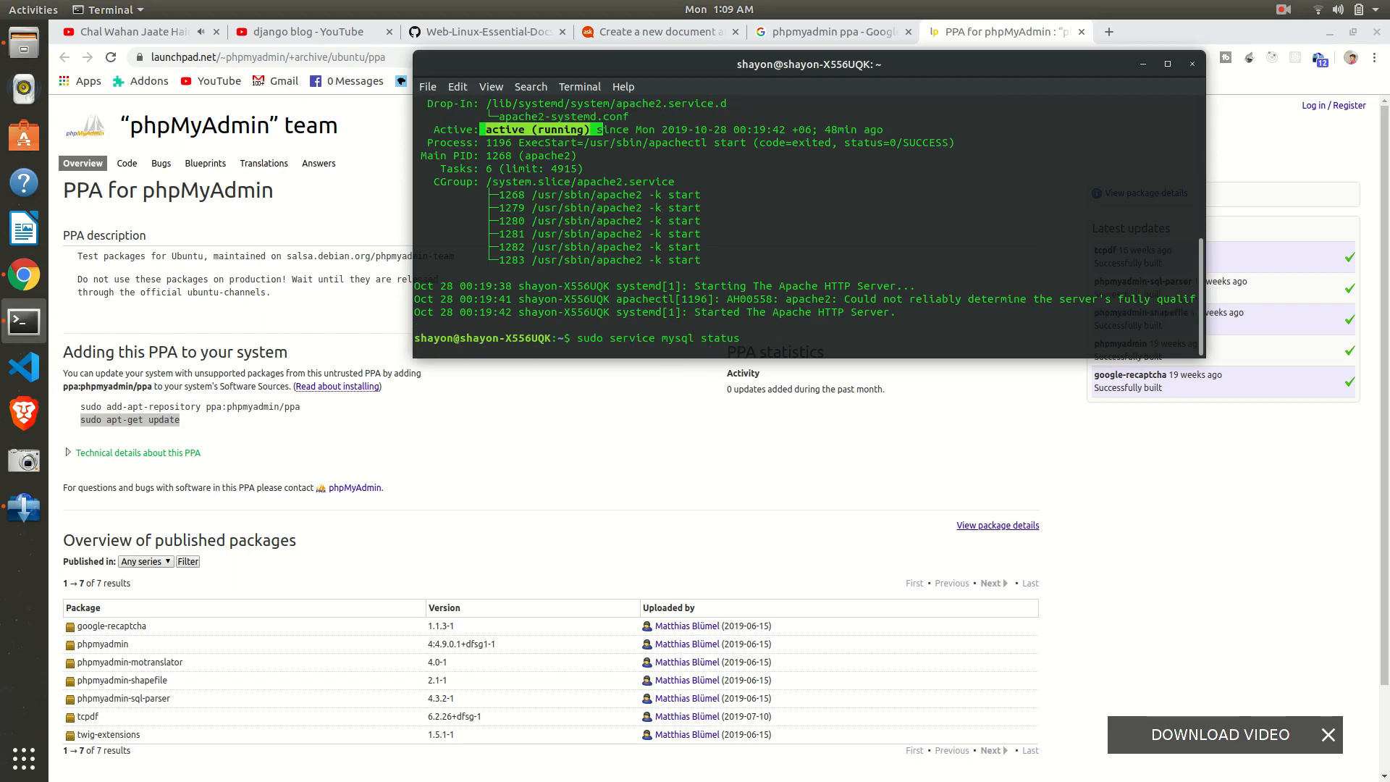
# Check the MySQL service status and highlight its active (running) state
pyautogui.press('Return')
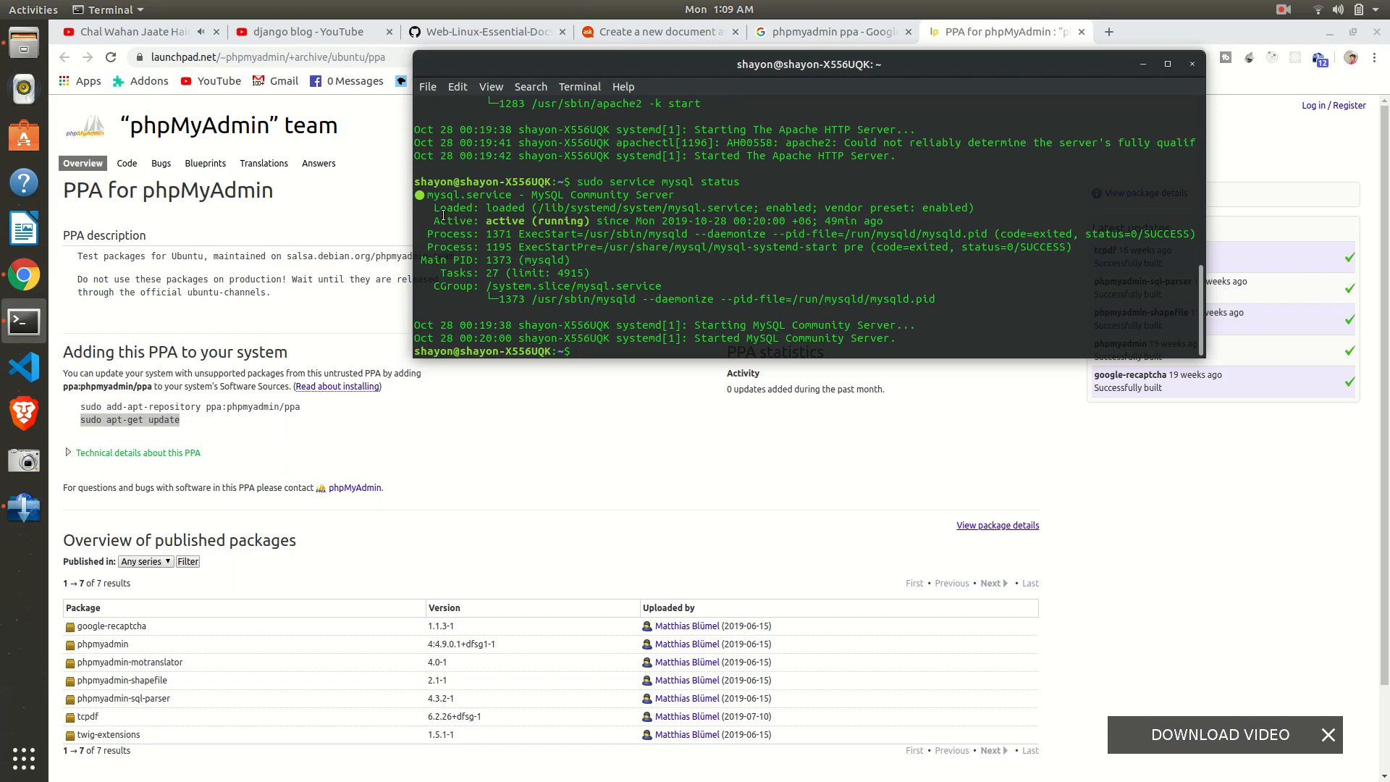
pyautogui.moveTo(434, 220); pyautogui.dragTo(591, 220)
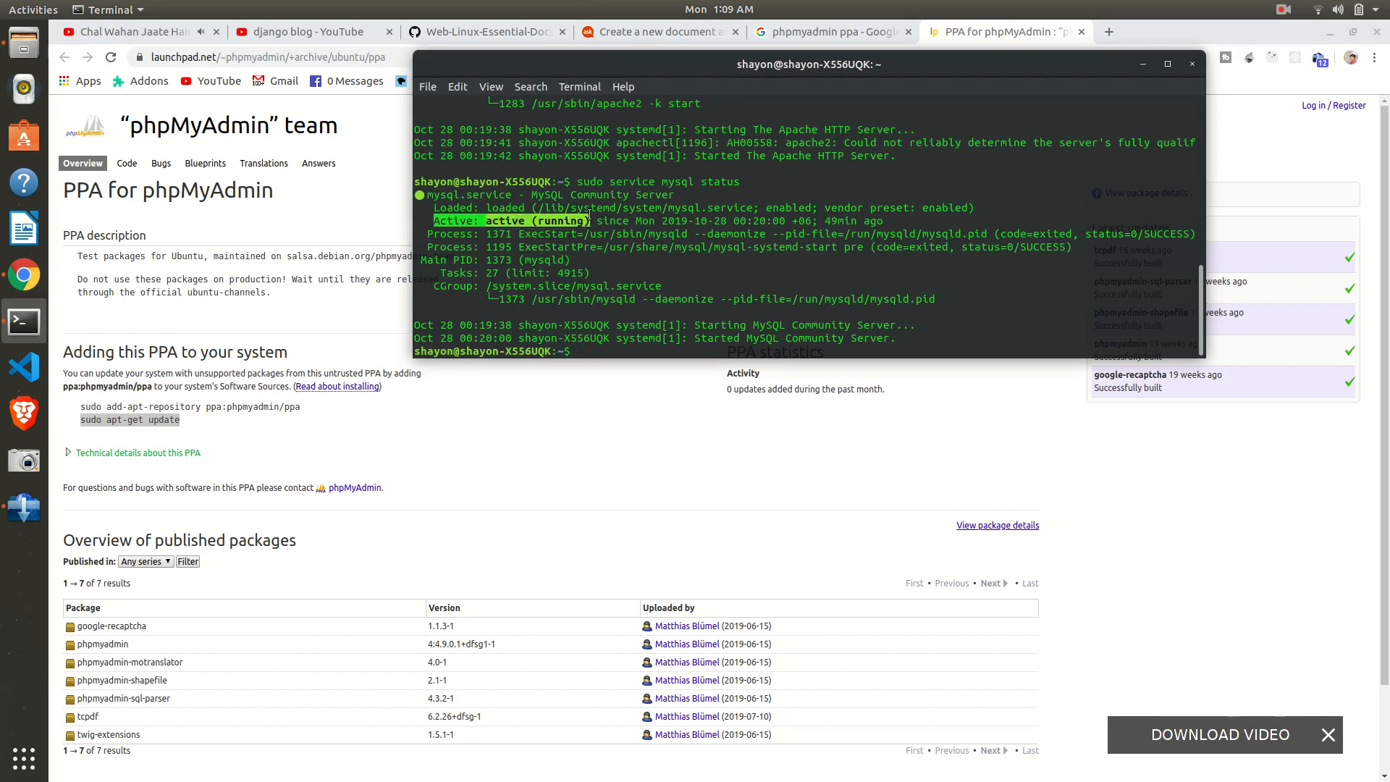
pyautogui.click(601, 306)
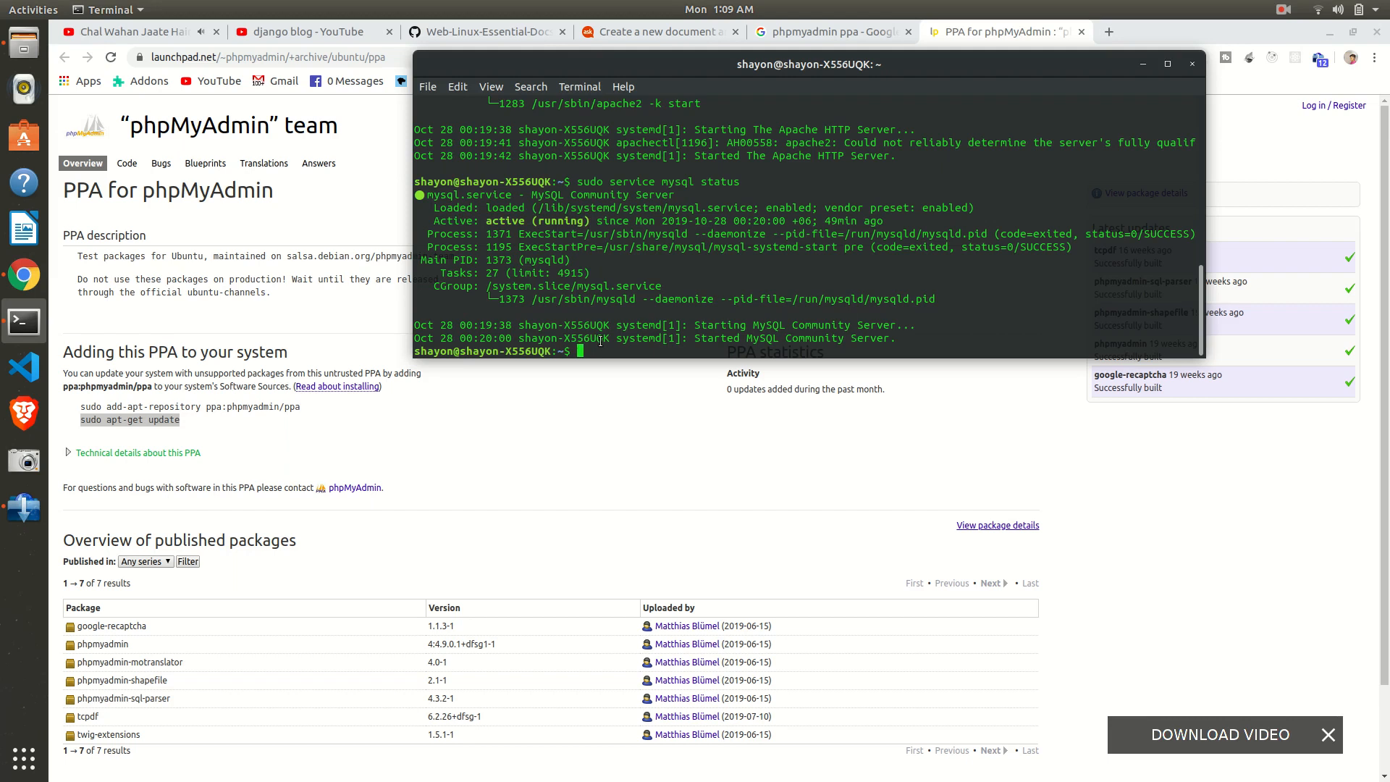
pyautogui.write('sudo')
pyautogui.write(' service apache')
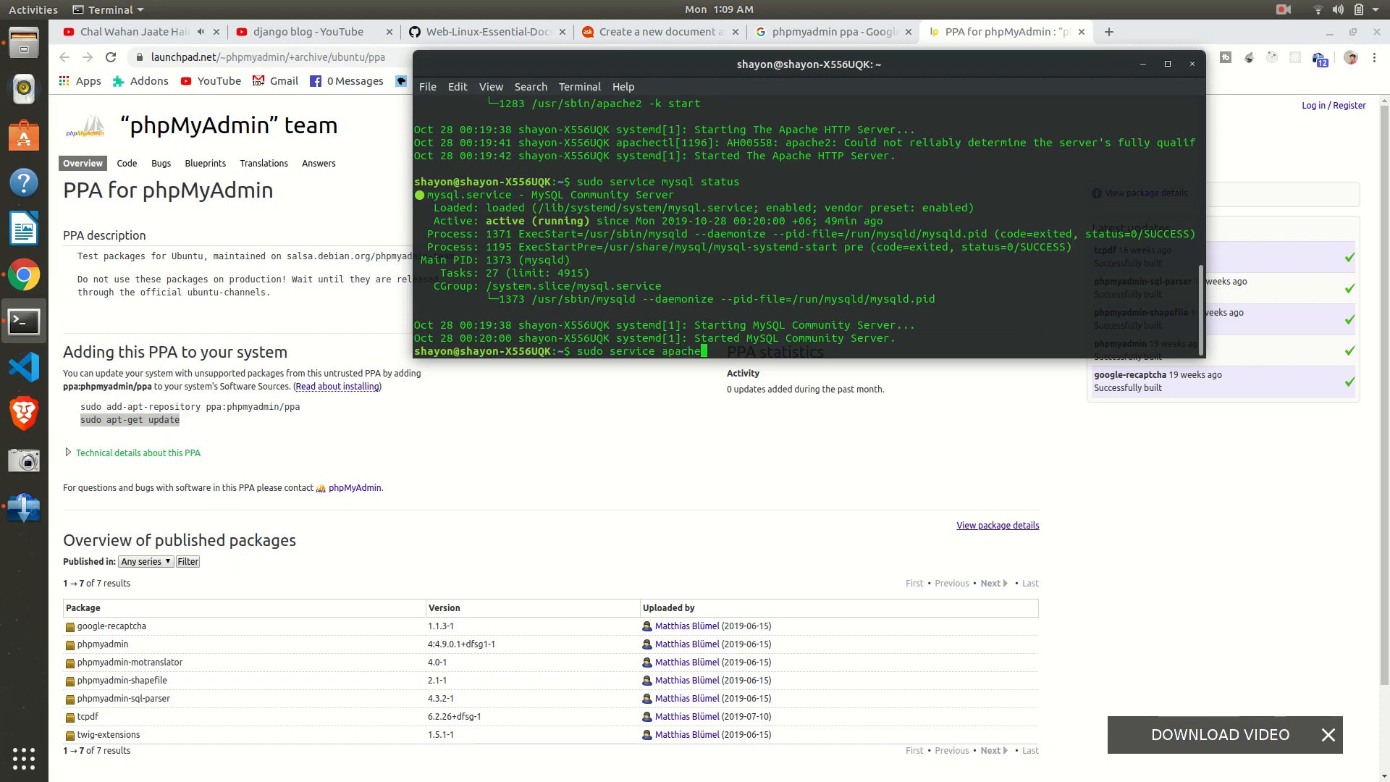
pyautogui.write('2 restart')
# Restart Apache2, then recall the command and change it to restart MySQL
pyautogui.press('Return')
pyautogui.press('Up')
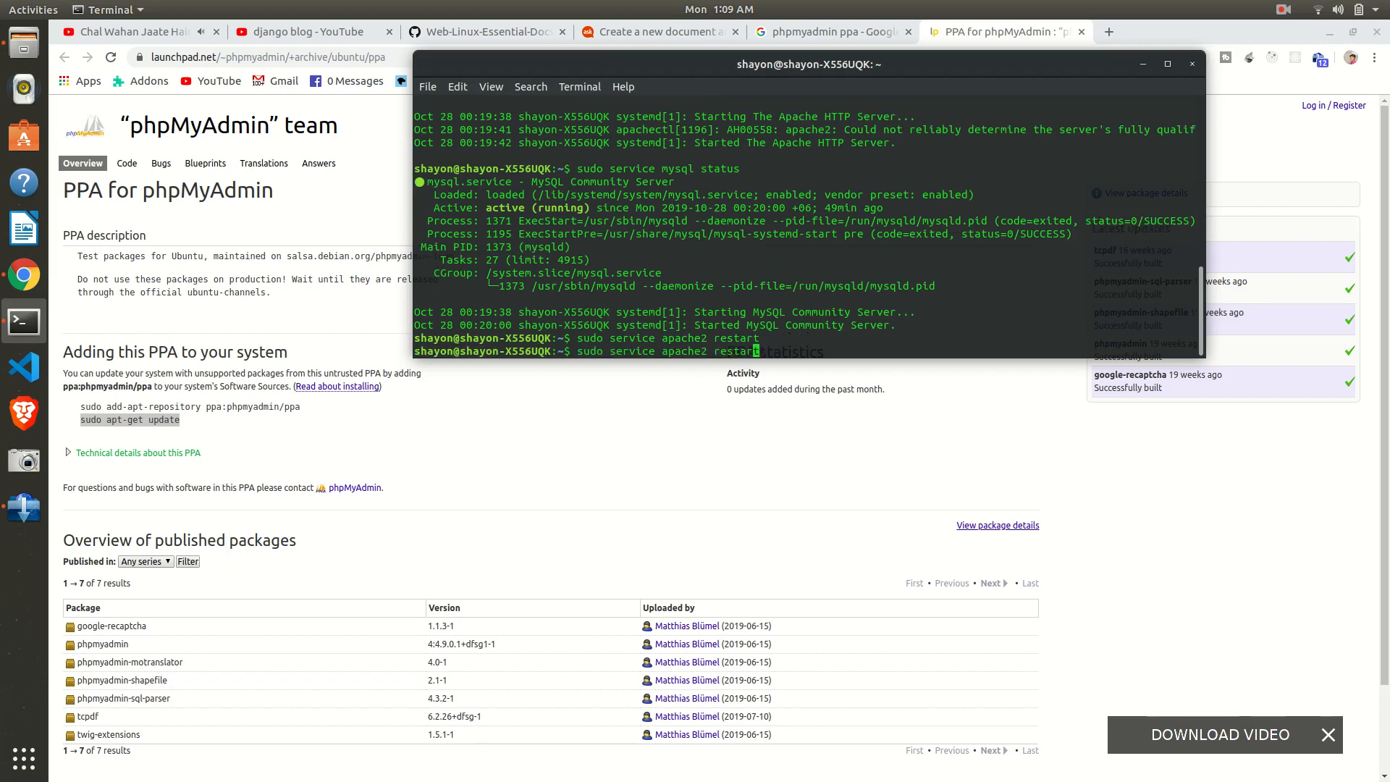
pyautogui.press('Left')
pyautogui.press('Left')
pyautogui.press('Left')
pyautogui.press('Left')
pyautogui.press('Left')
pyautogui.press('Left')
pyautogui.press('BackSpace')
pyautogui.press('BackSpace')
pyautogui.press('BackSpace')
pyautogui.press('BackSpace')
pyautogui.press('BackSpace')
pyautogui.press('BackSpace')
pyautogui.press('BackSpace')
pyautogui.write('mysql')
pyautogui.press('Return')
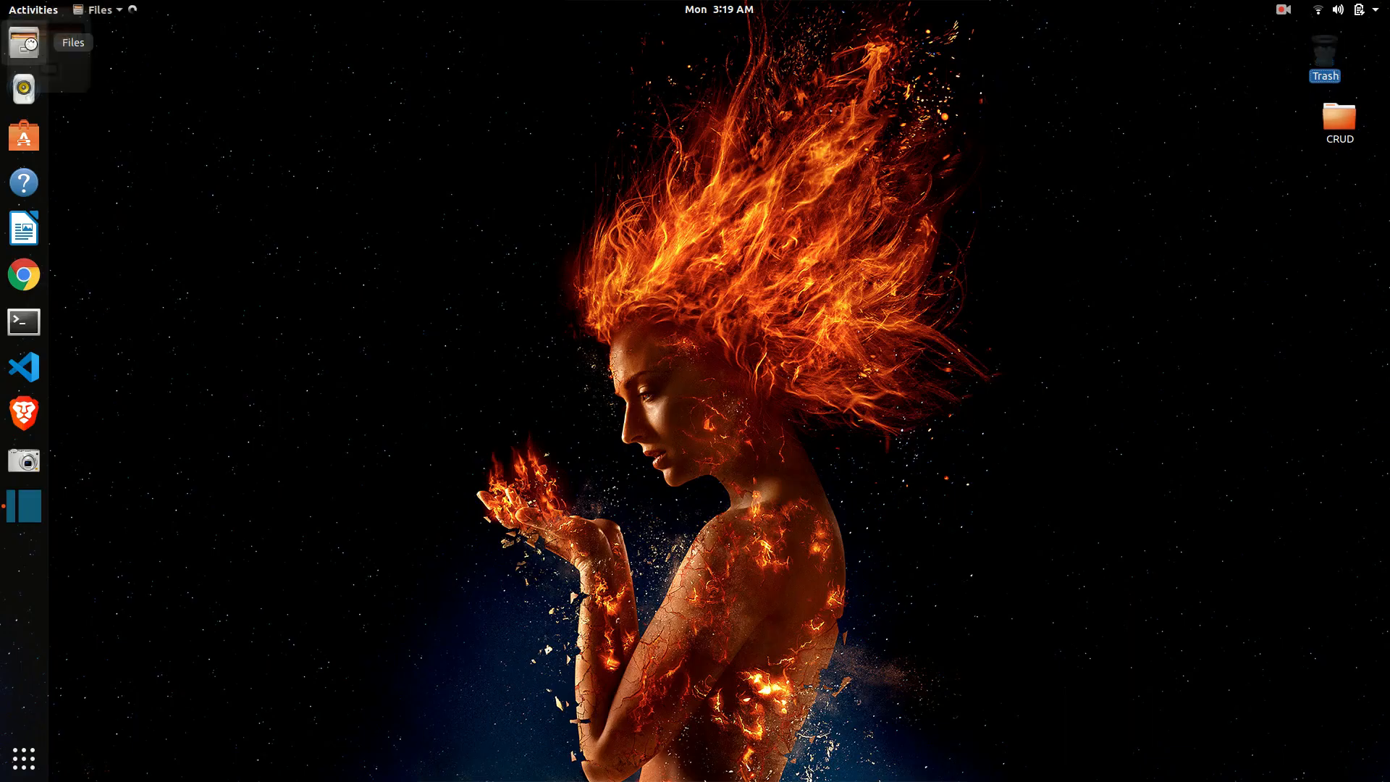
# Browse in Files via Other Locations > Computer to the /var/www/html folder
pyautogui.click(27, 48)
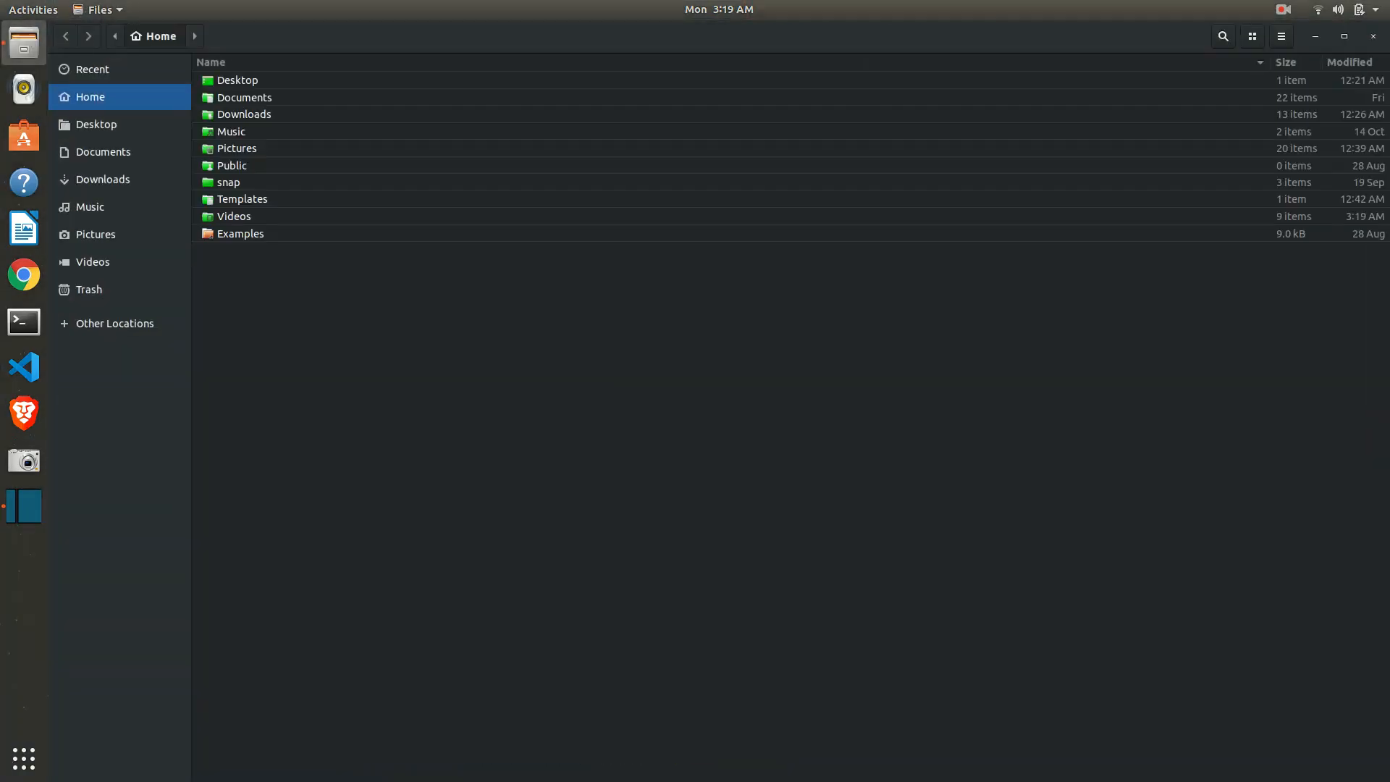
pyautogui.click(114, 323)
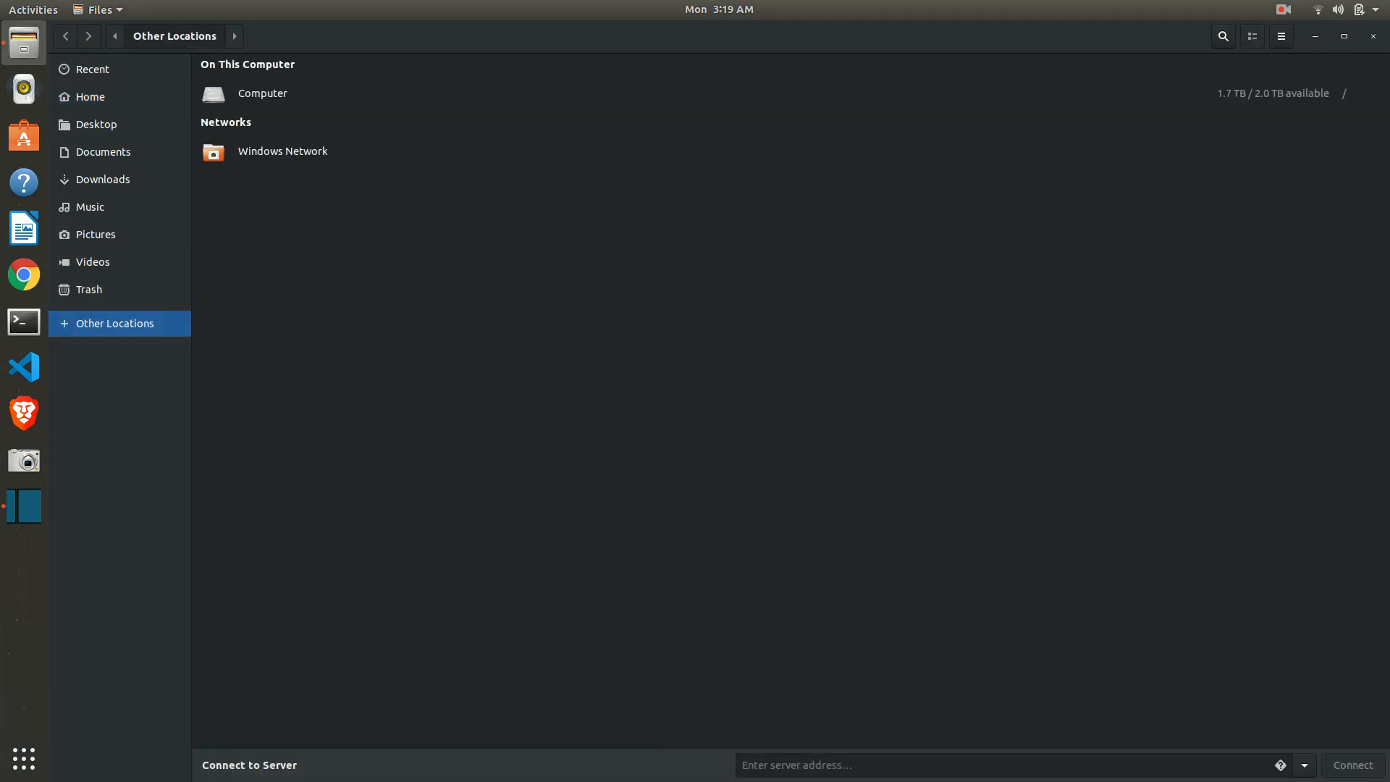
pyautogui.click(263, 94)
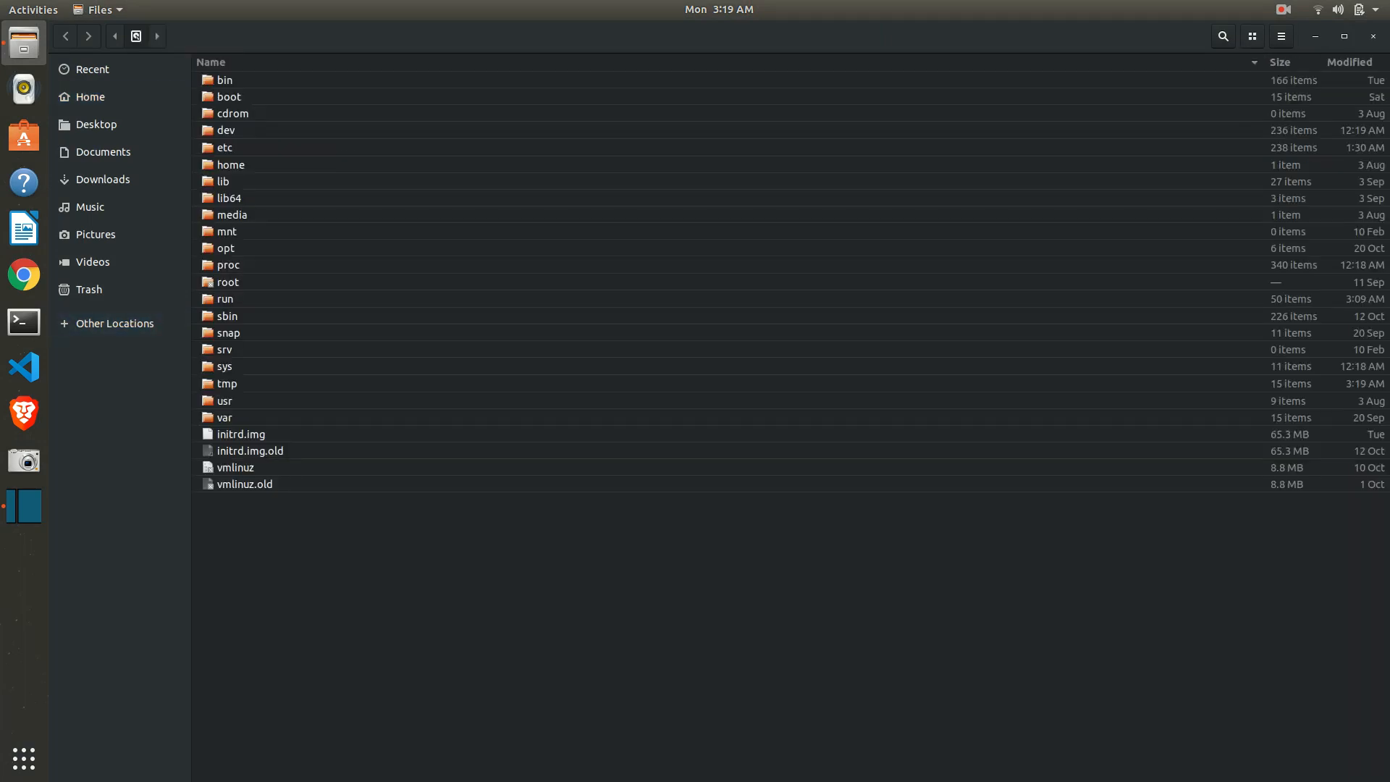
pyautogui.doubleClick(225, 417)
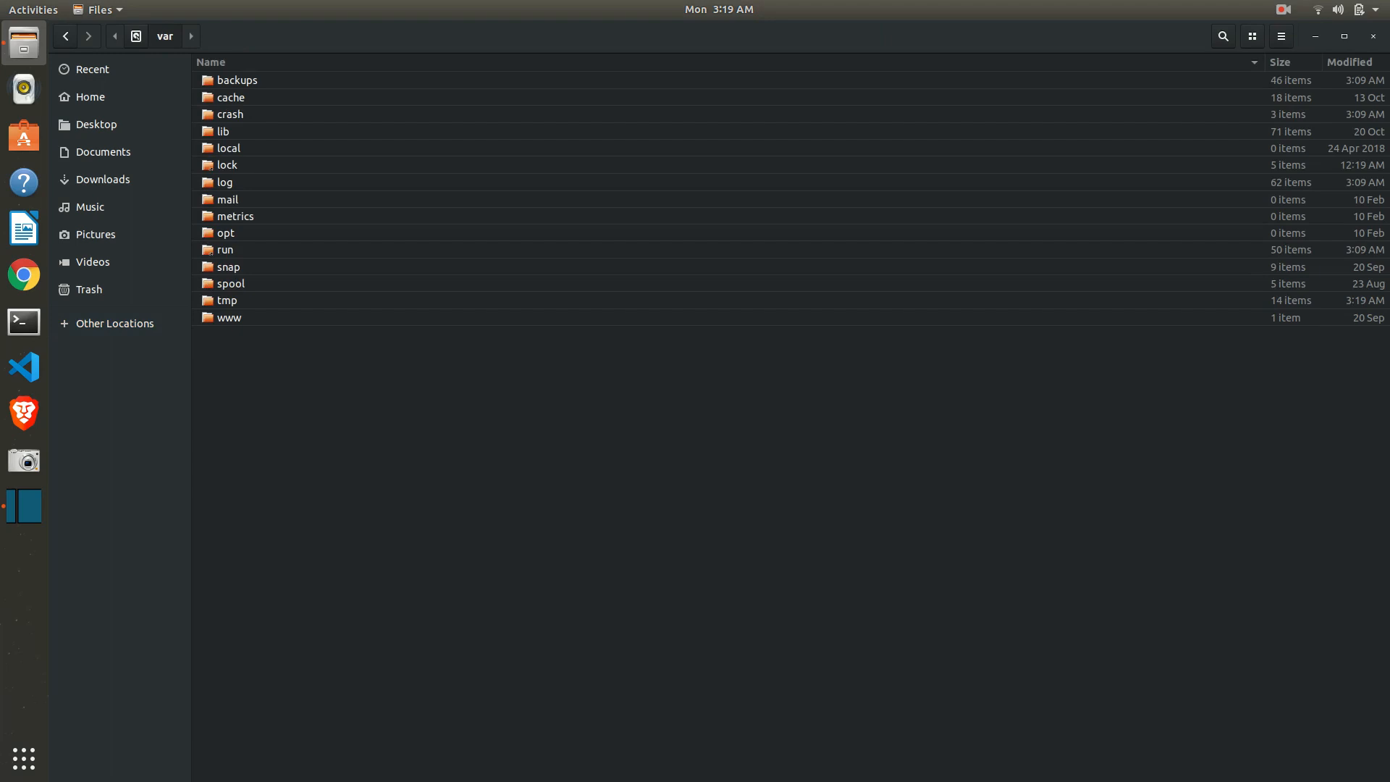
pyautogui.doubleClick(229, 318)
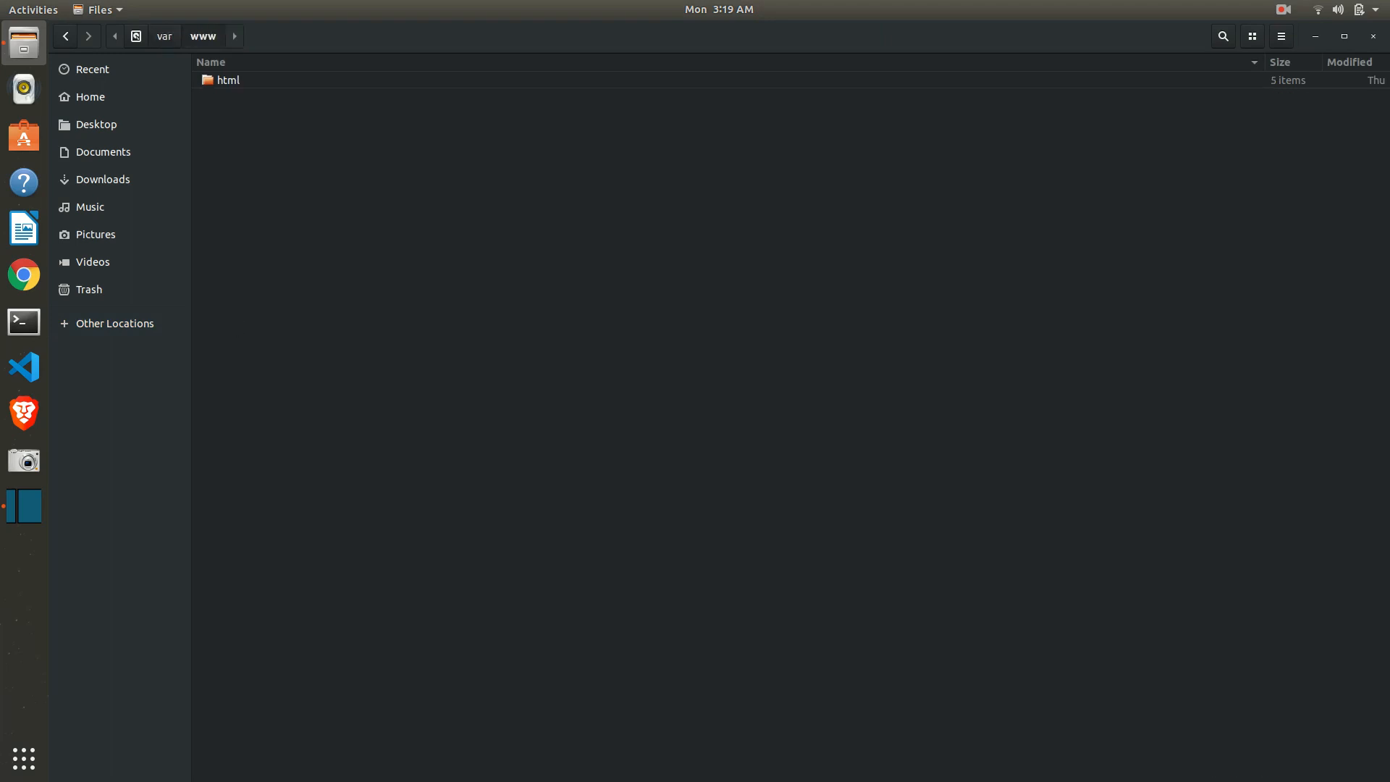
pyautogui.doubleClick(226, 81)
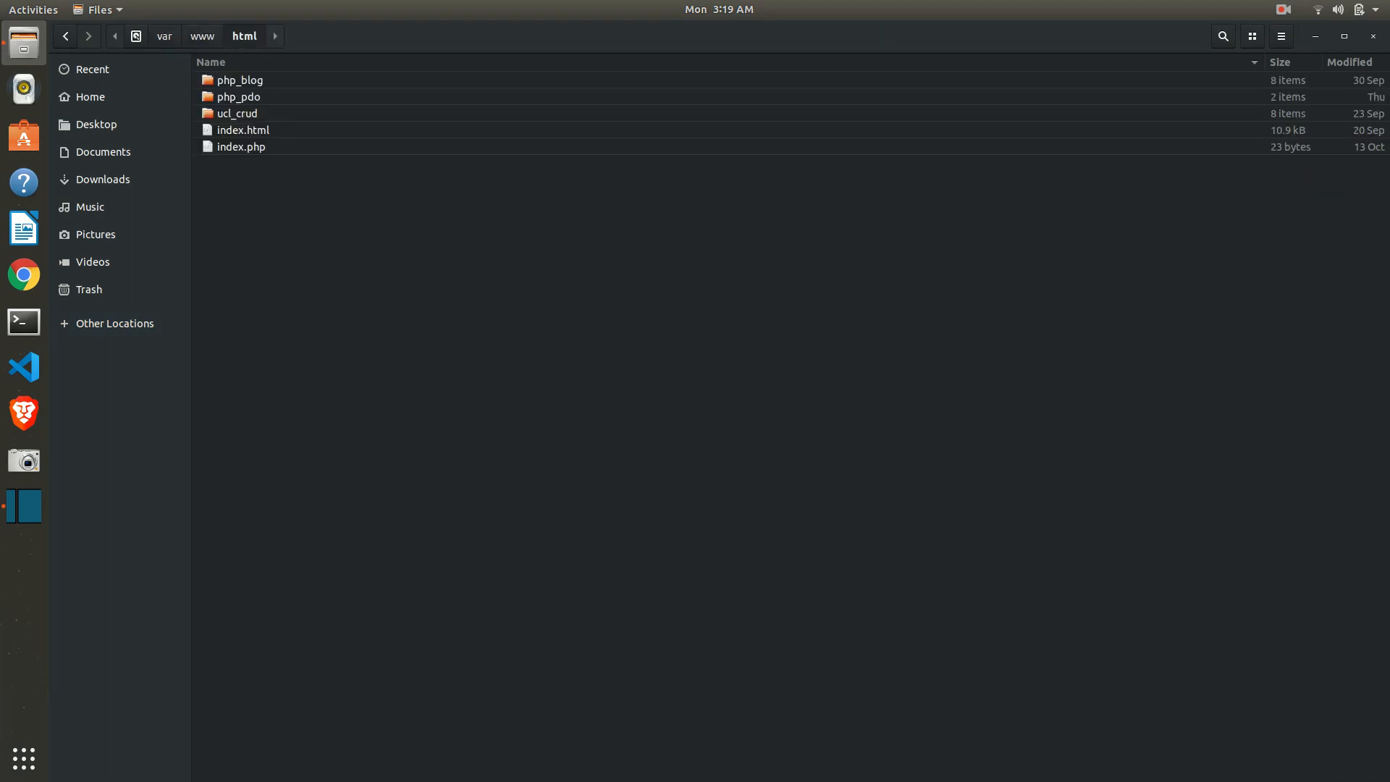
# Open index.php with the Text Editor to view its phpinfo() code
pyautogui.click(241, 146)
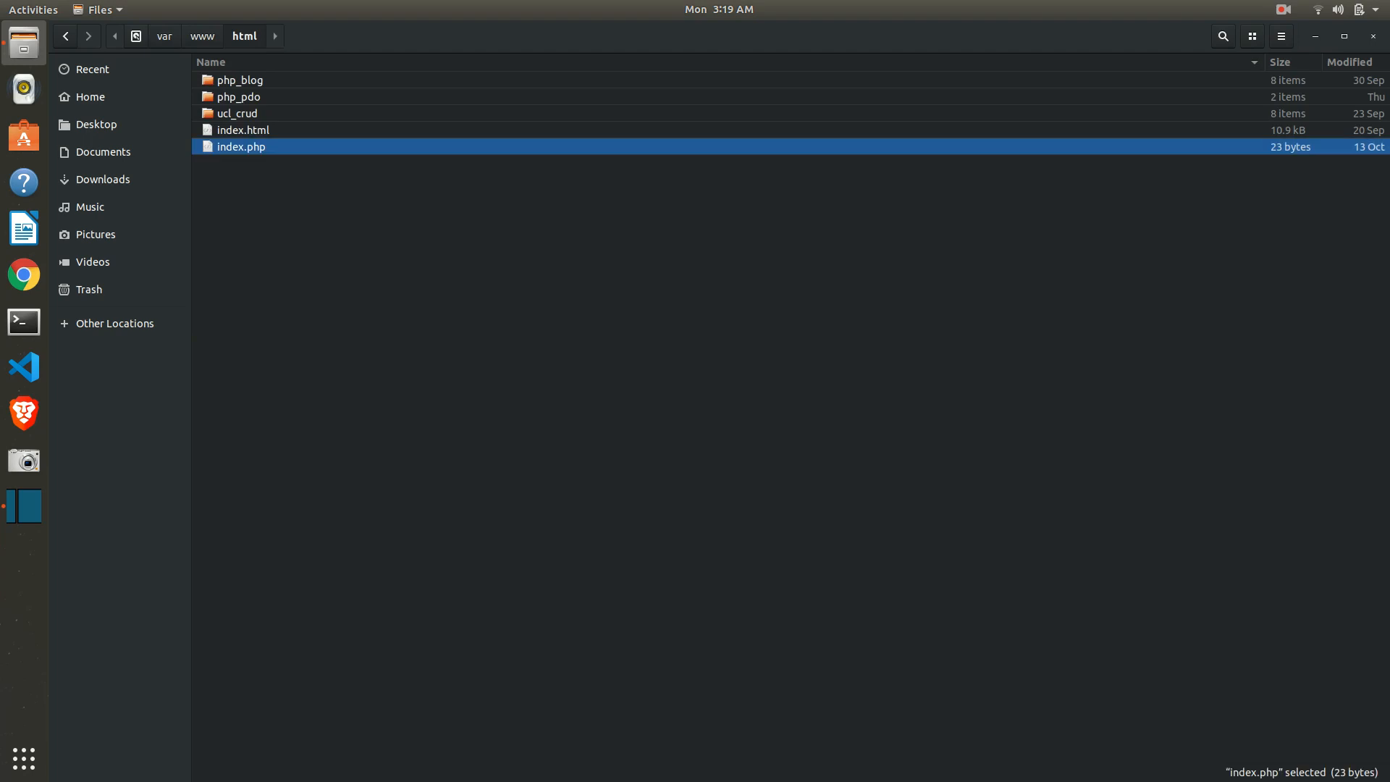
pyautogui.rightClick(241, 146)
pyautogui.click(333, 155)
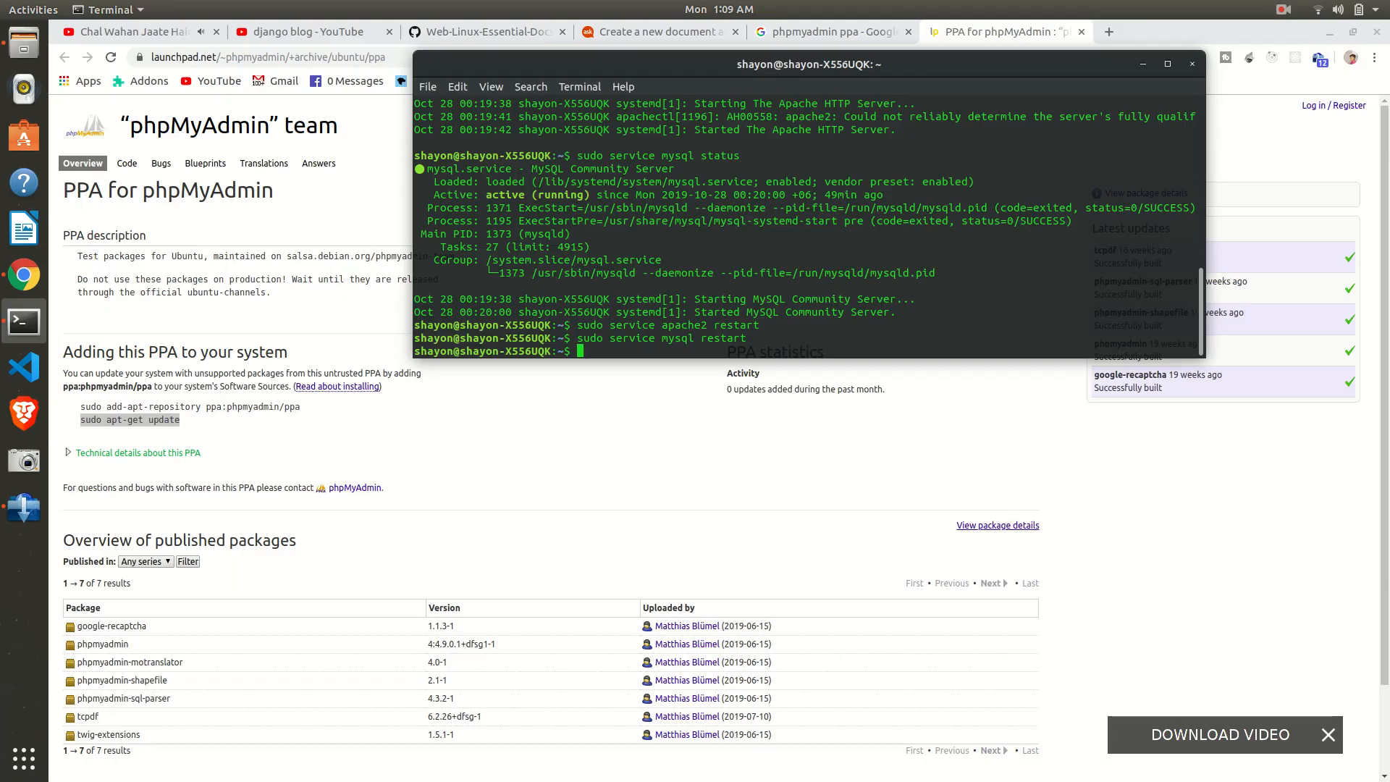
# Load localhost in a new Chrome tab and highlight the PHP Version 7.3.11 heading
pyautogui.click(1109, 34)
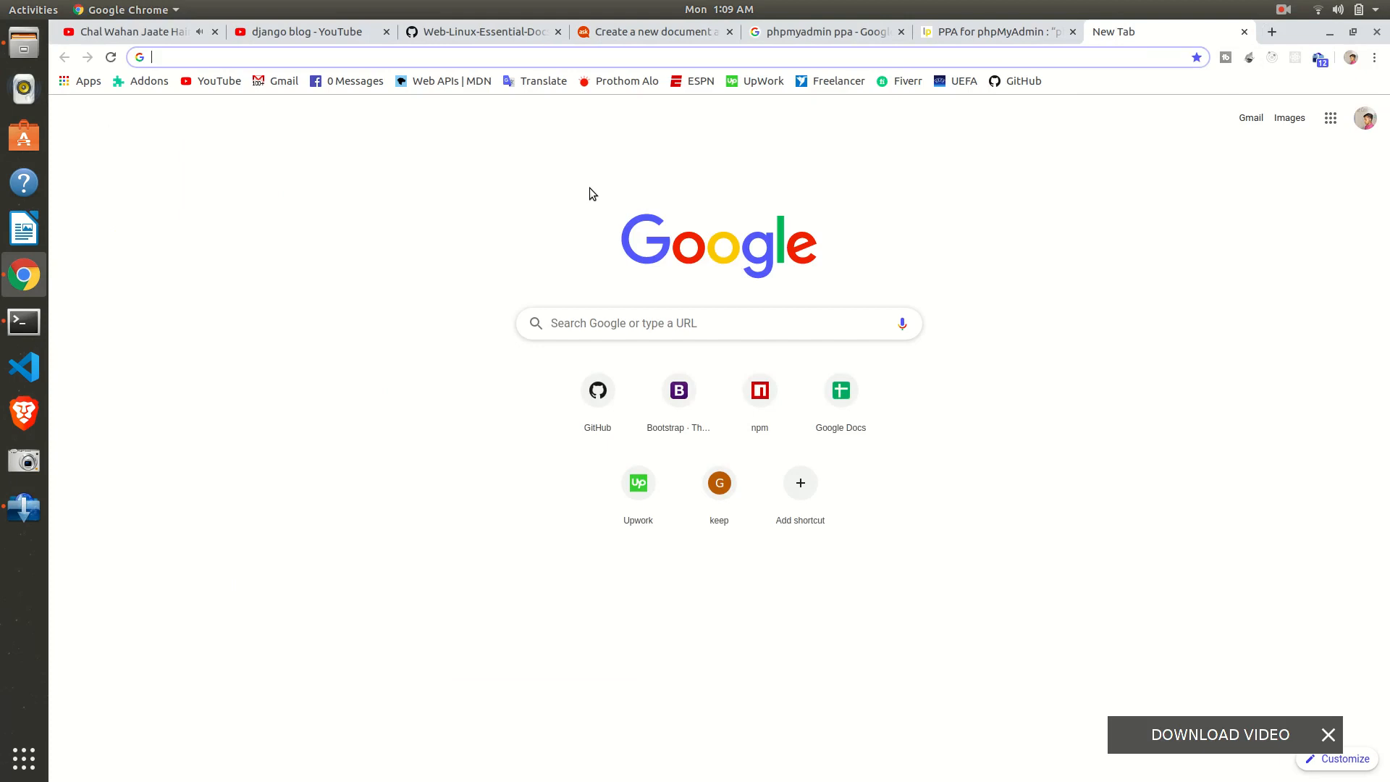
pyautogui.write('localhos')
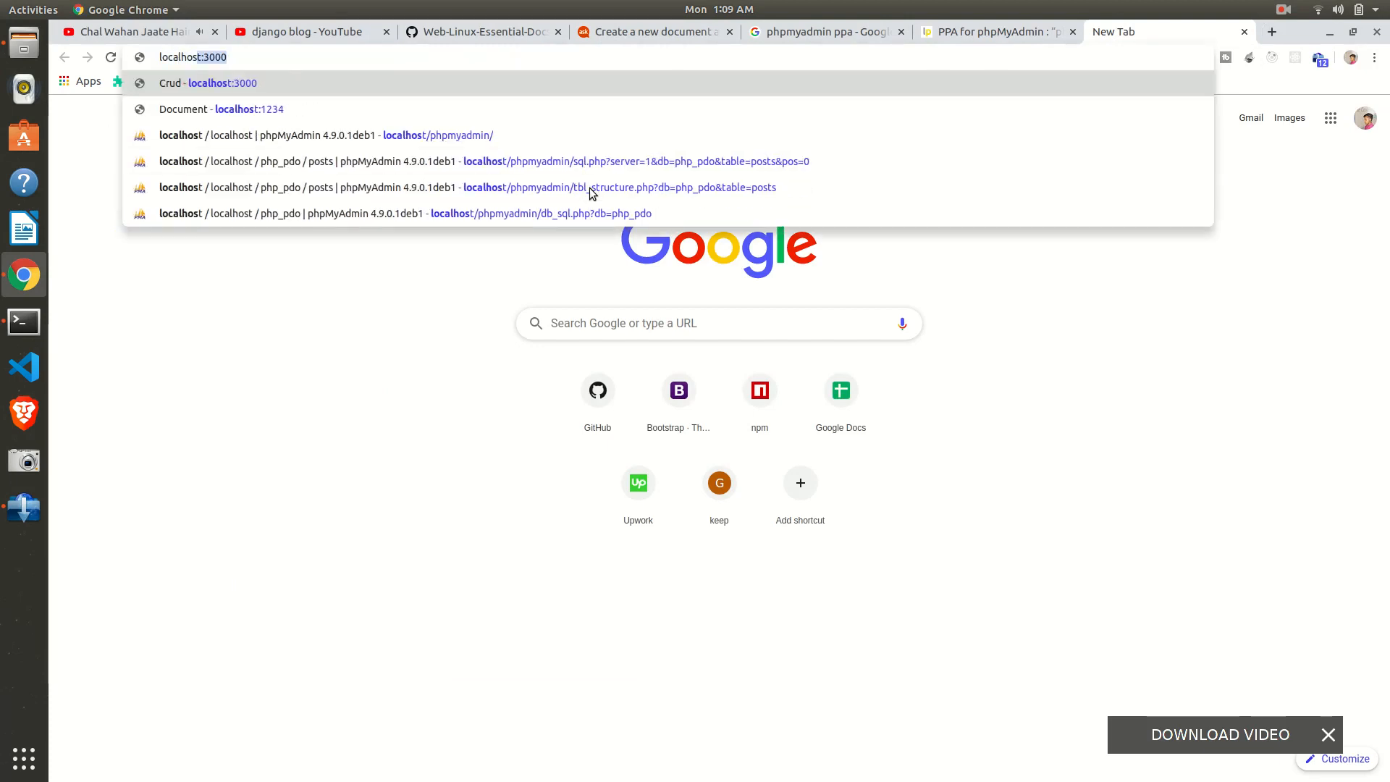
pyautogui.write('t')
pyautogui.press('Return')
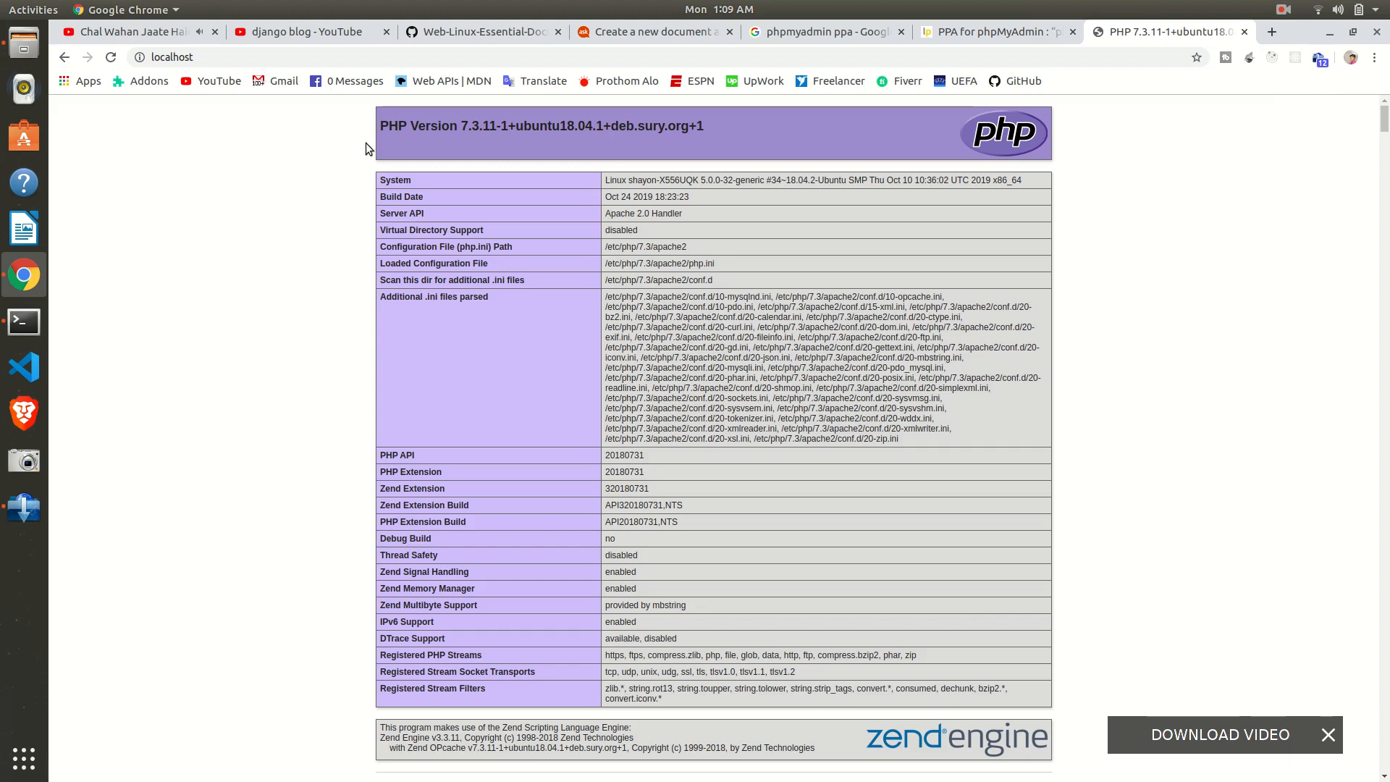
pyautogui.moveTo(713, 123); pyautogui.dragTo(381, 128)
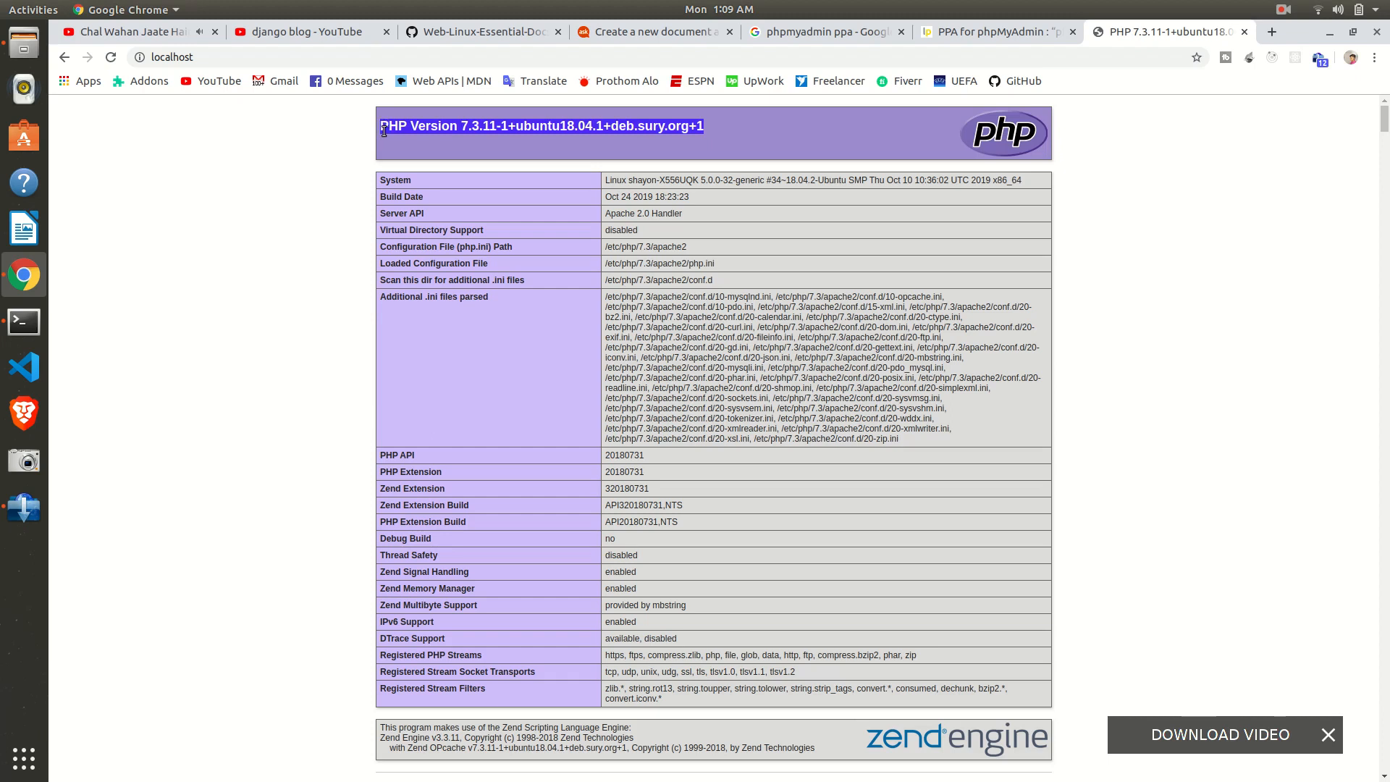
pyautogui.click(249, 60)
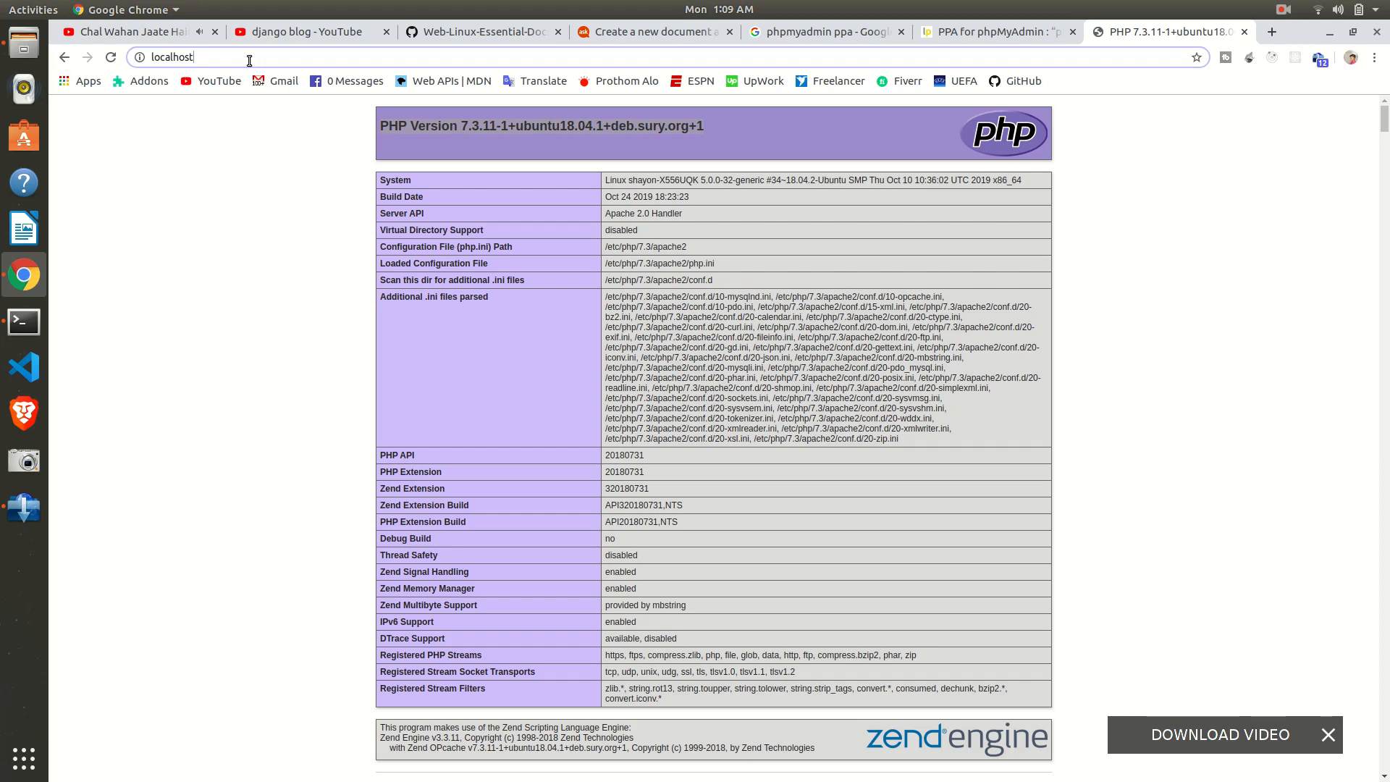
pyautogui.write('/')
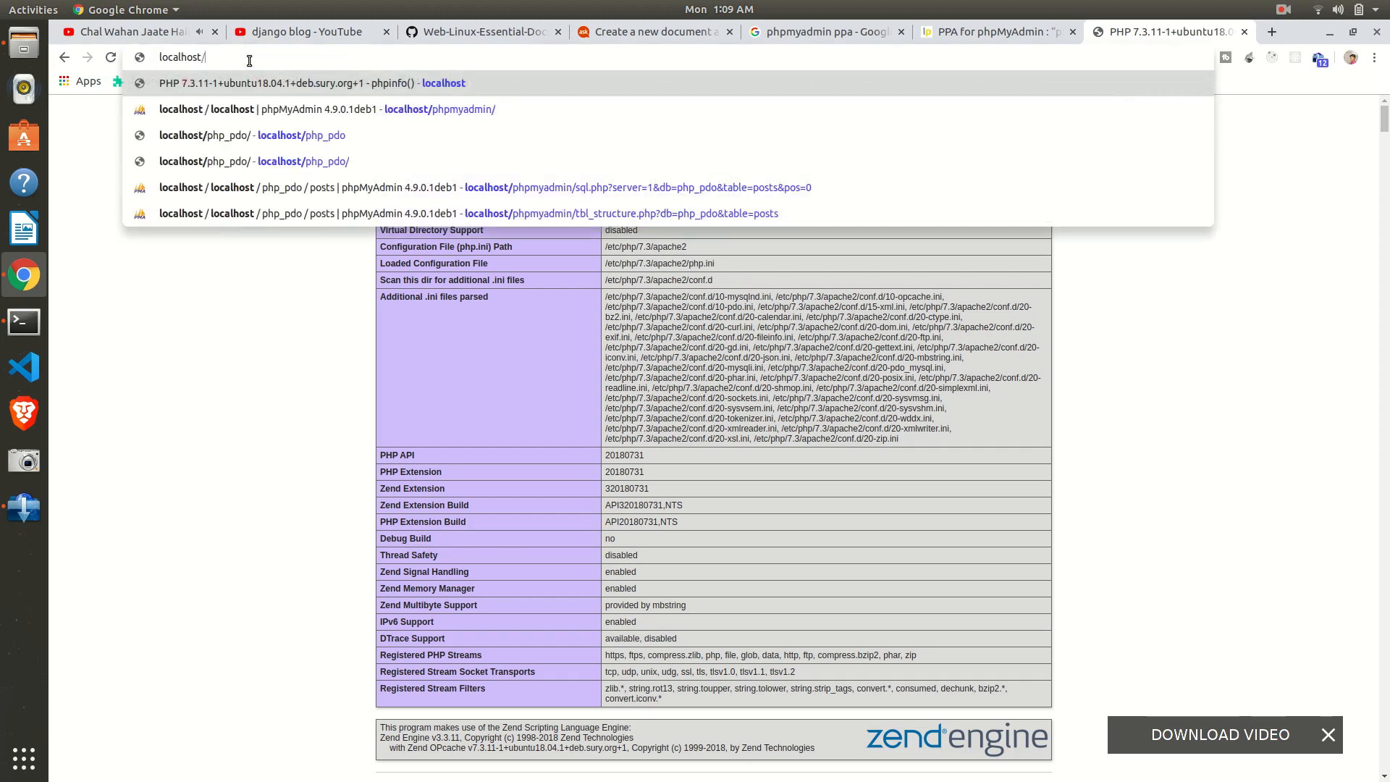
pyautogui.write('phpmy')
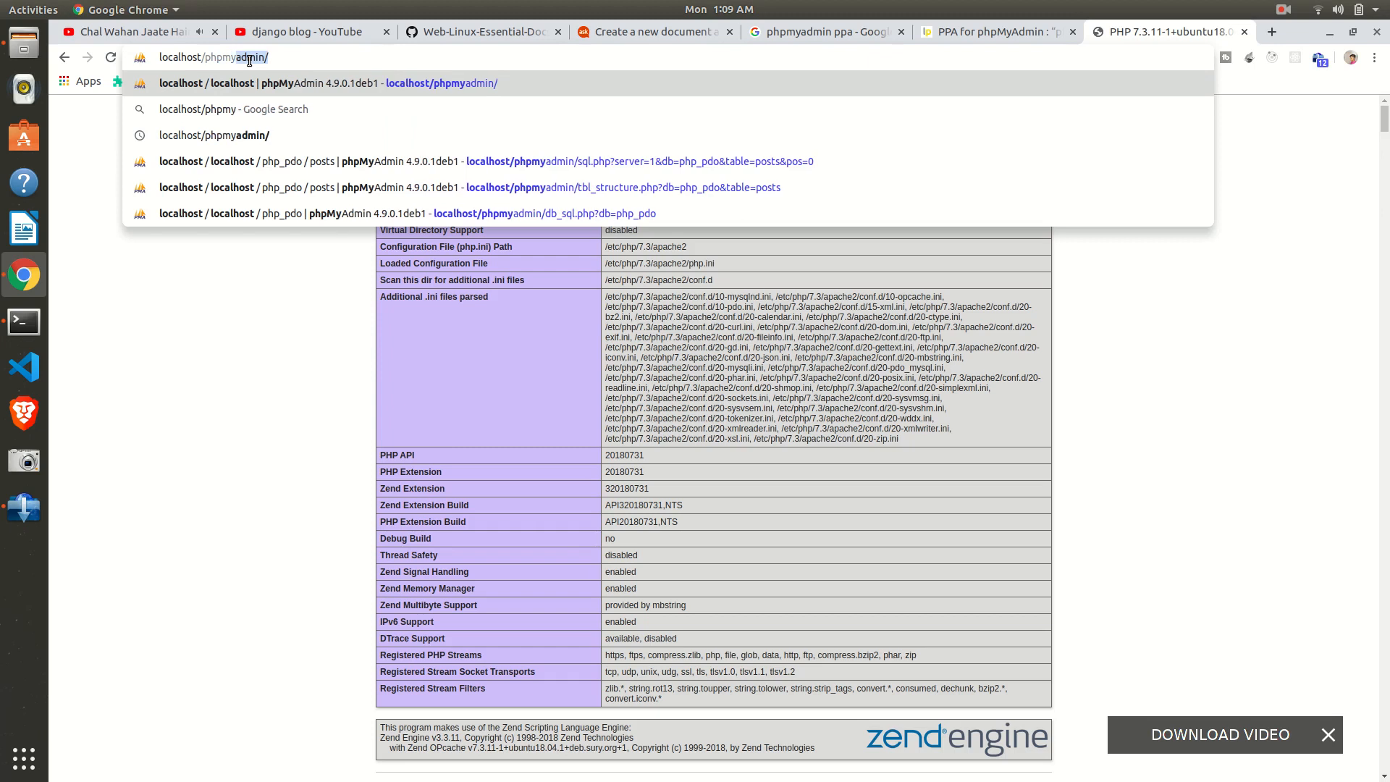
pyautogui.write('admin')
# Load localhost/phpmyadmin and sign in as root with the password
pyautogui.press('Return')
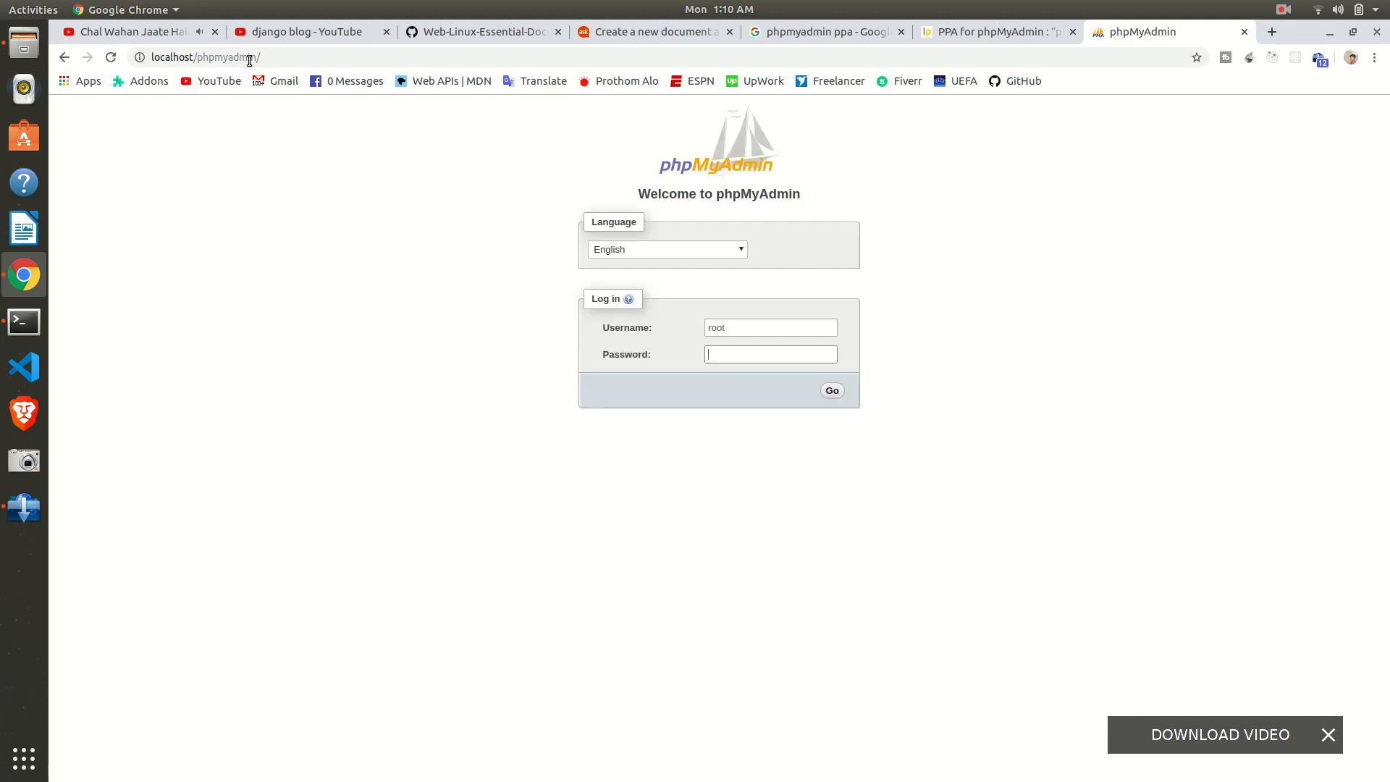
pyautogui.click(712, 355)
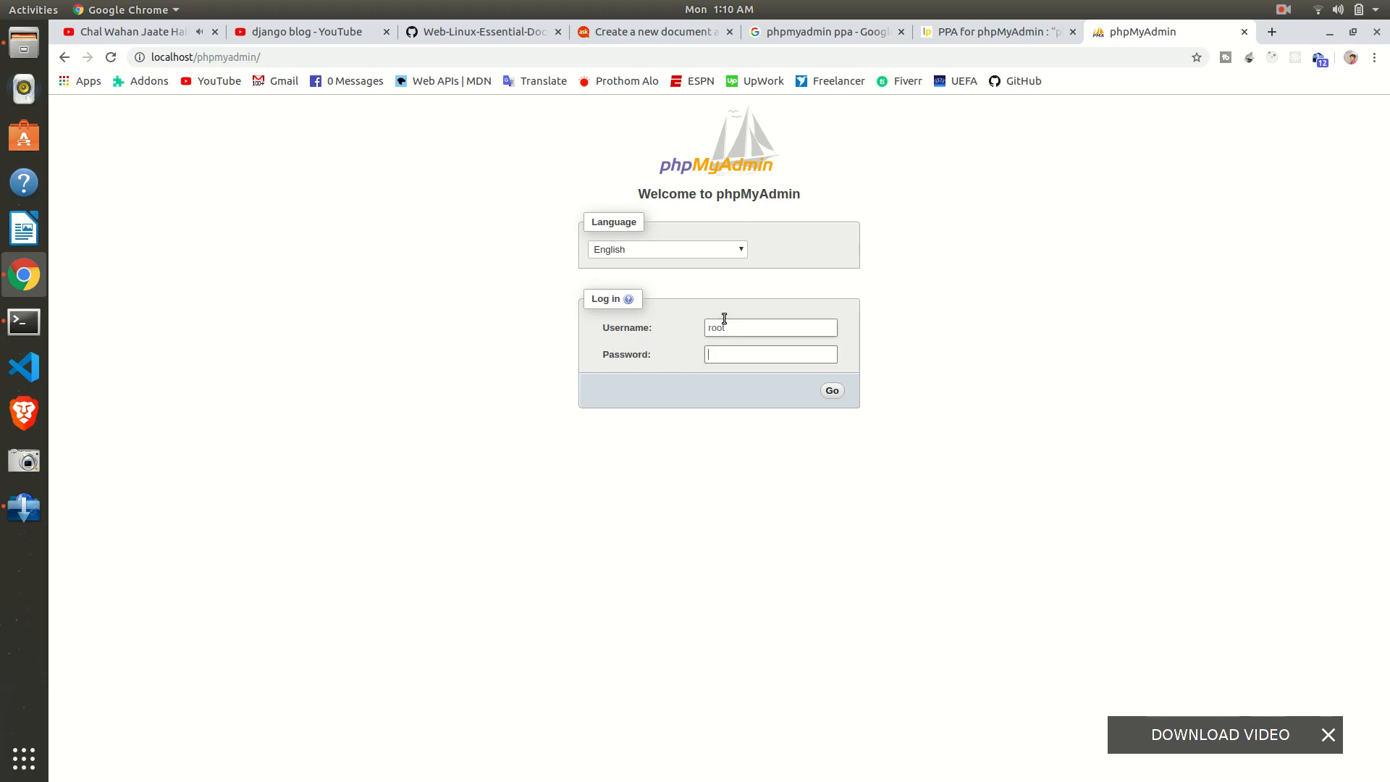
pyautogui.doubleClick(738, 327)
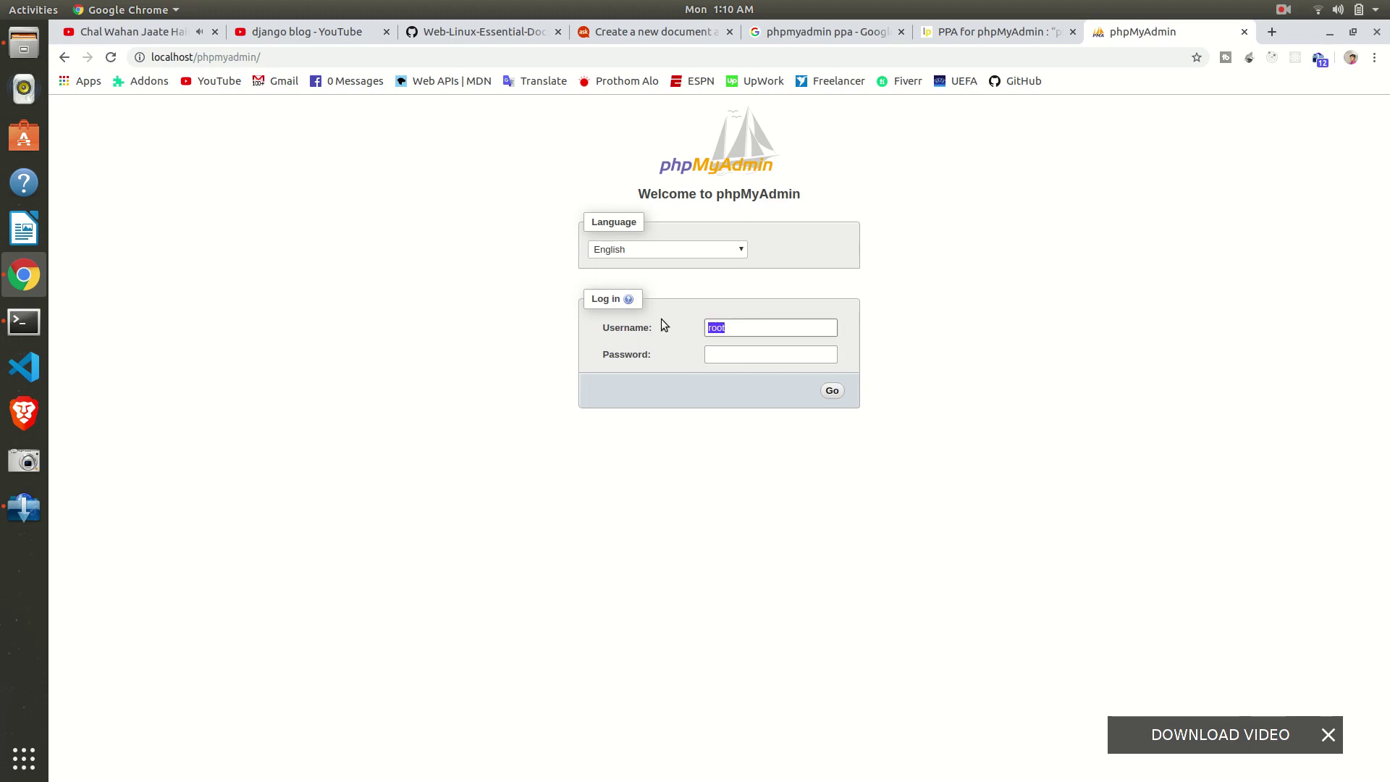
pyautogui.click(710, 355)
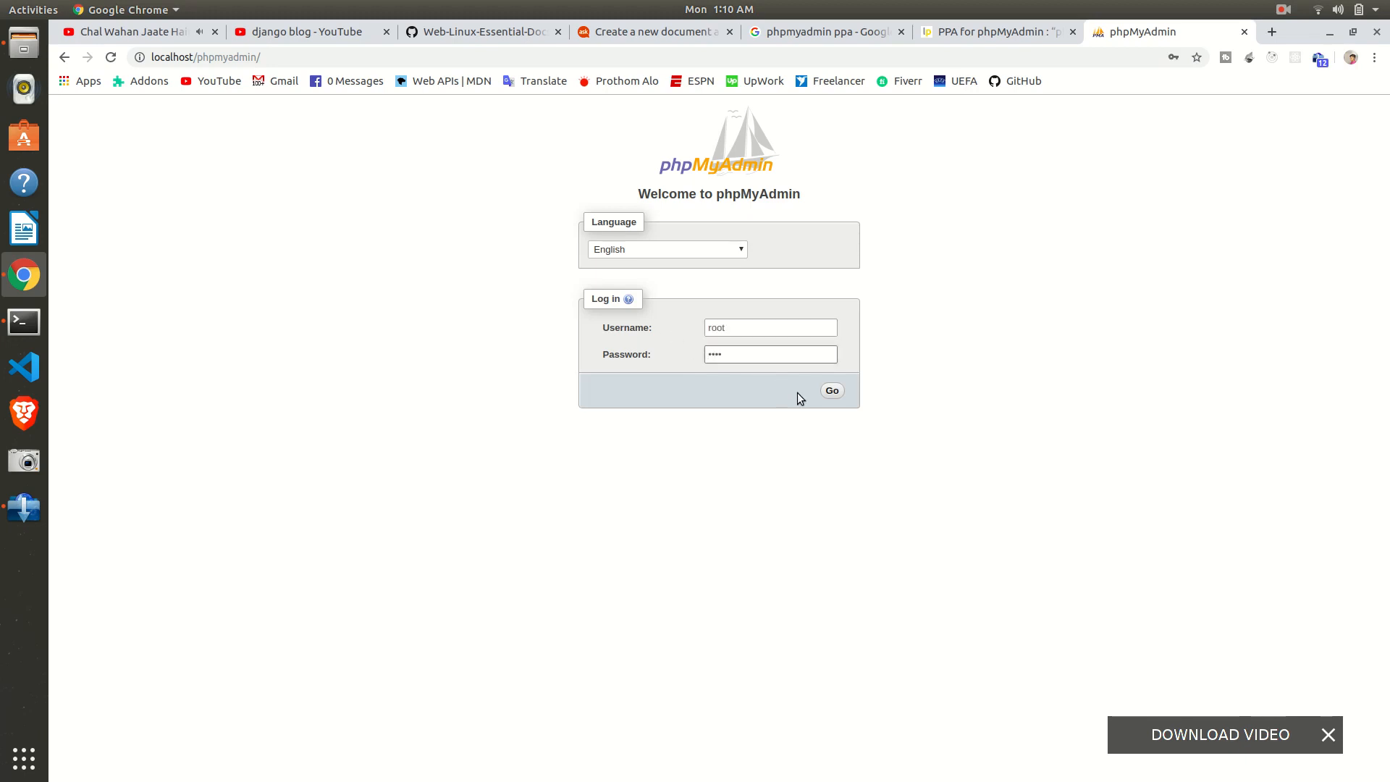
pyautogui.click(832, 390)
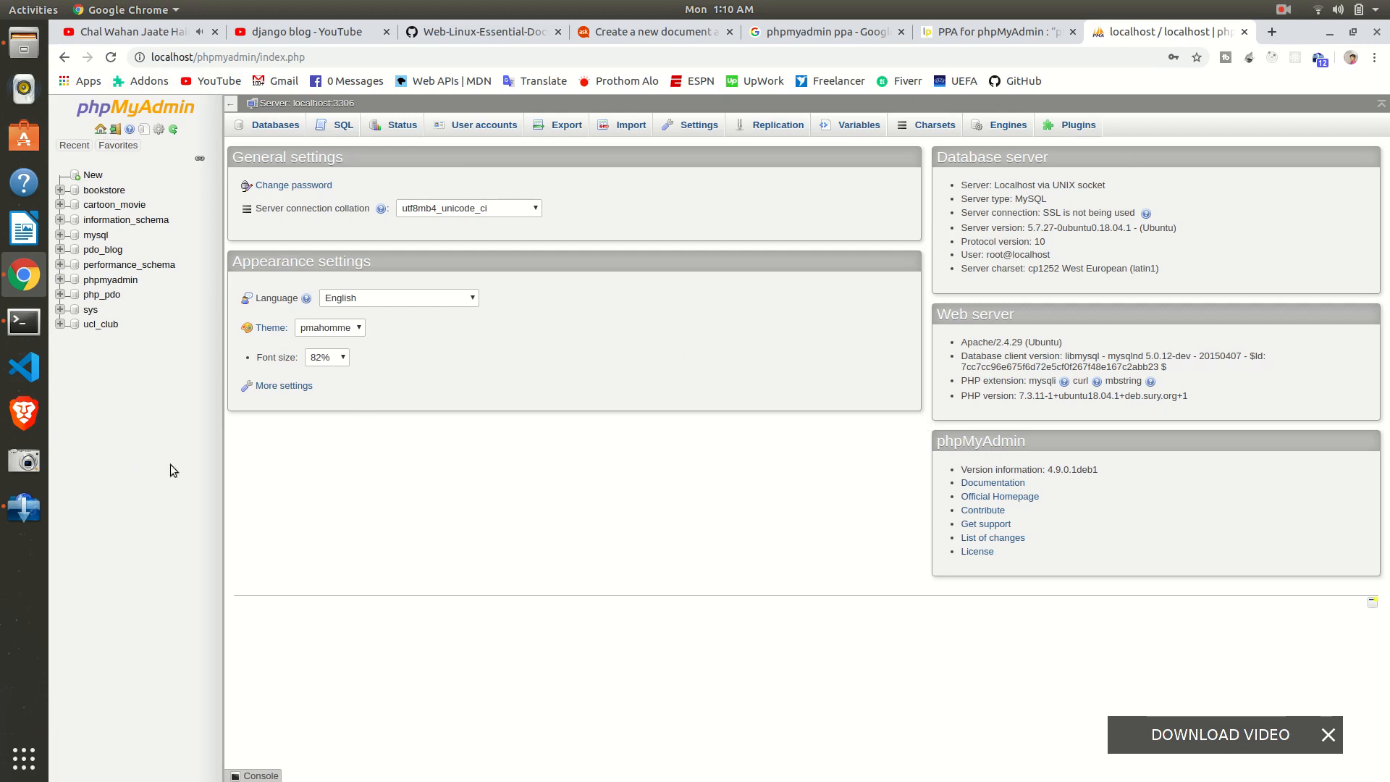
# Log out of phpMyAdmin, returning to the login page
pyautogui.click(116, 135)
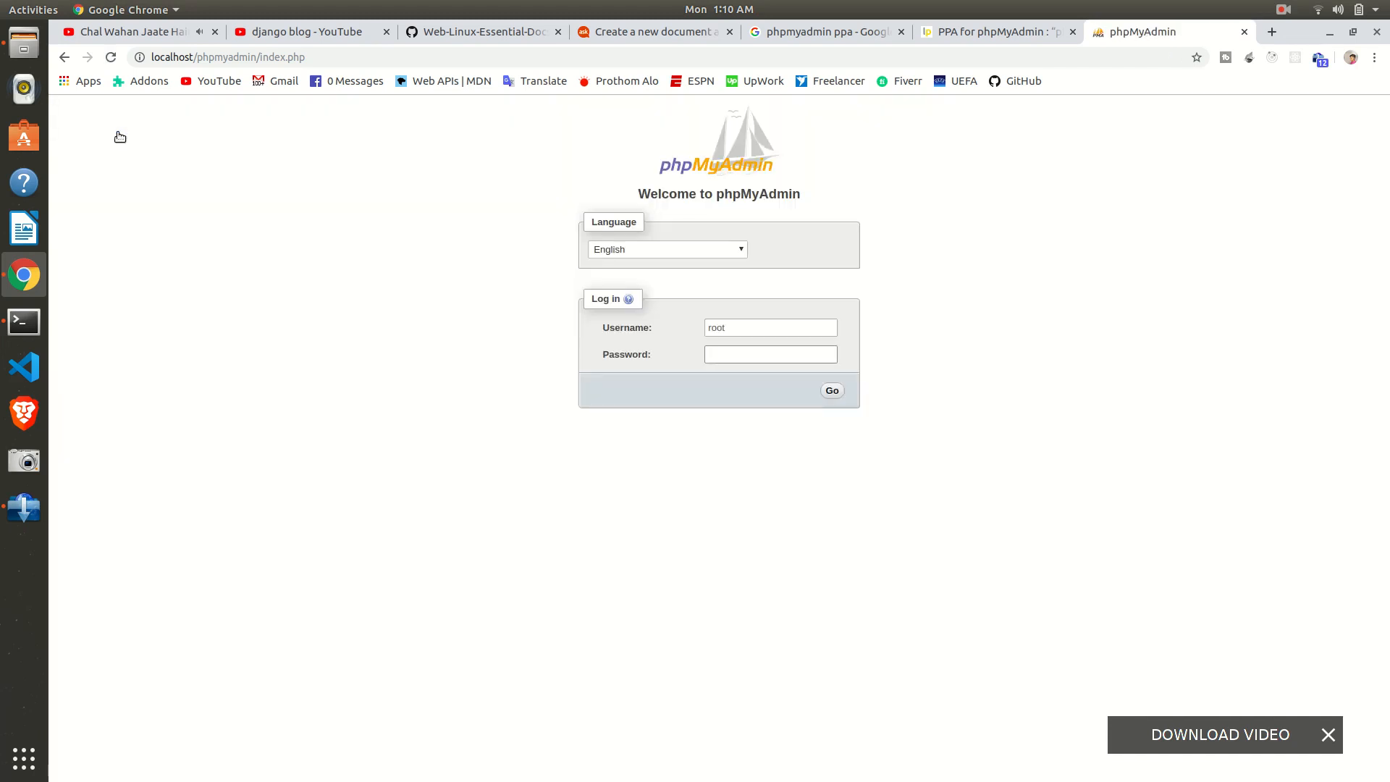